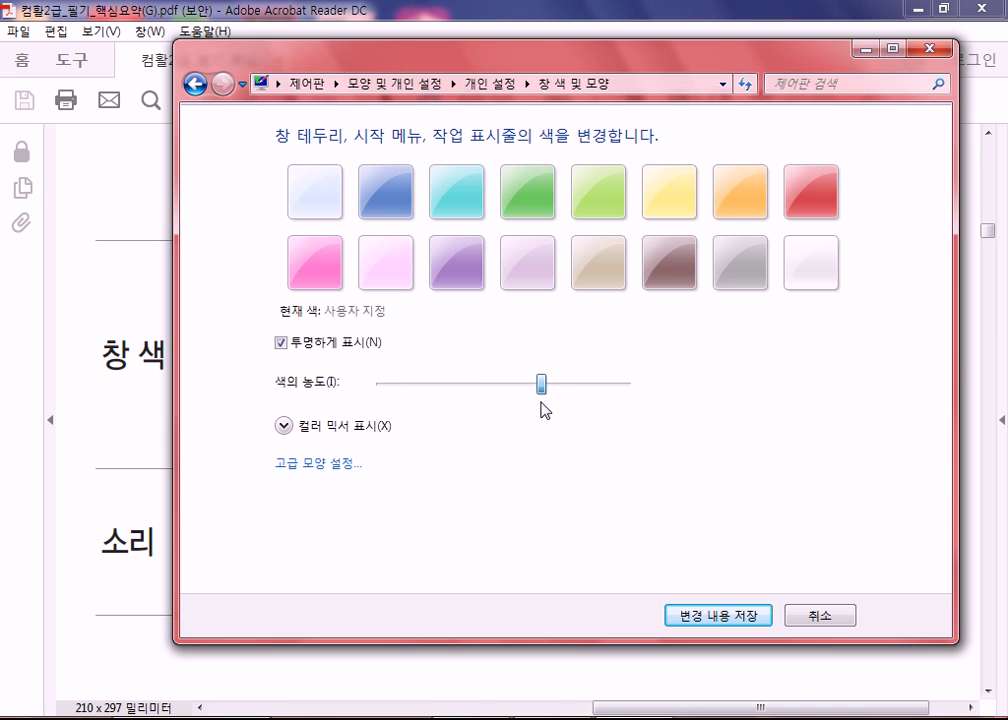
- Return the window colour to sky (하늘), leave the window colour settings and close the Control Panel window
{"action": "left_click", "coordinate": [318, 192]}
{"action": "left_click", "coordinate": [795, 616]}
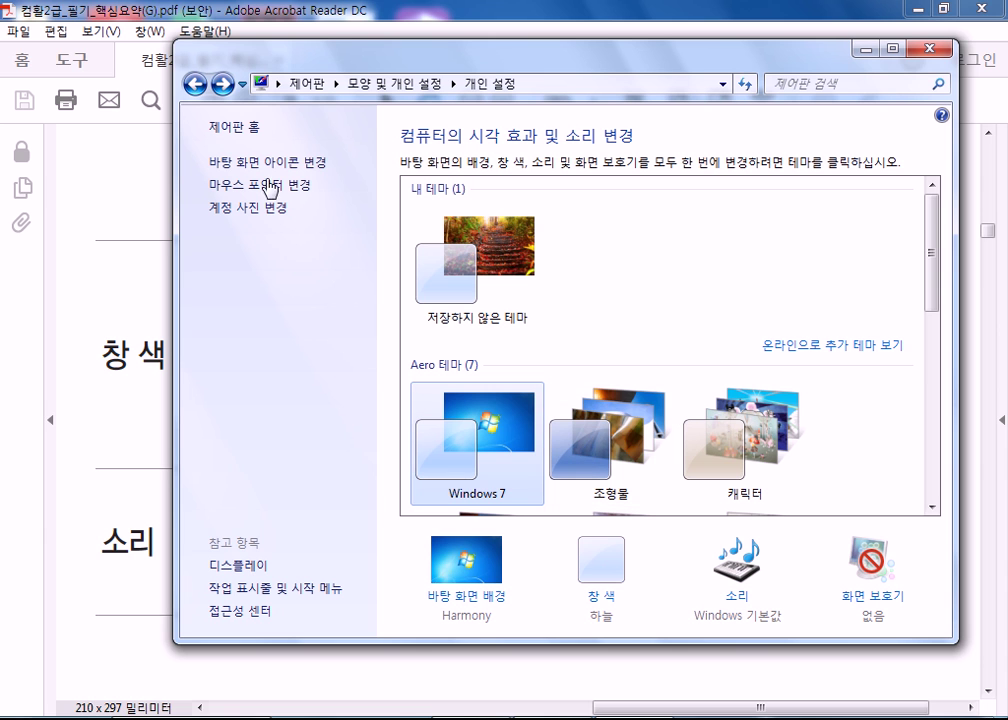
{"action": "left_click", "coordinate": [195, 87]}
{"action": "left_click", "coordinate": [930, 48]}
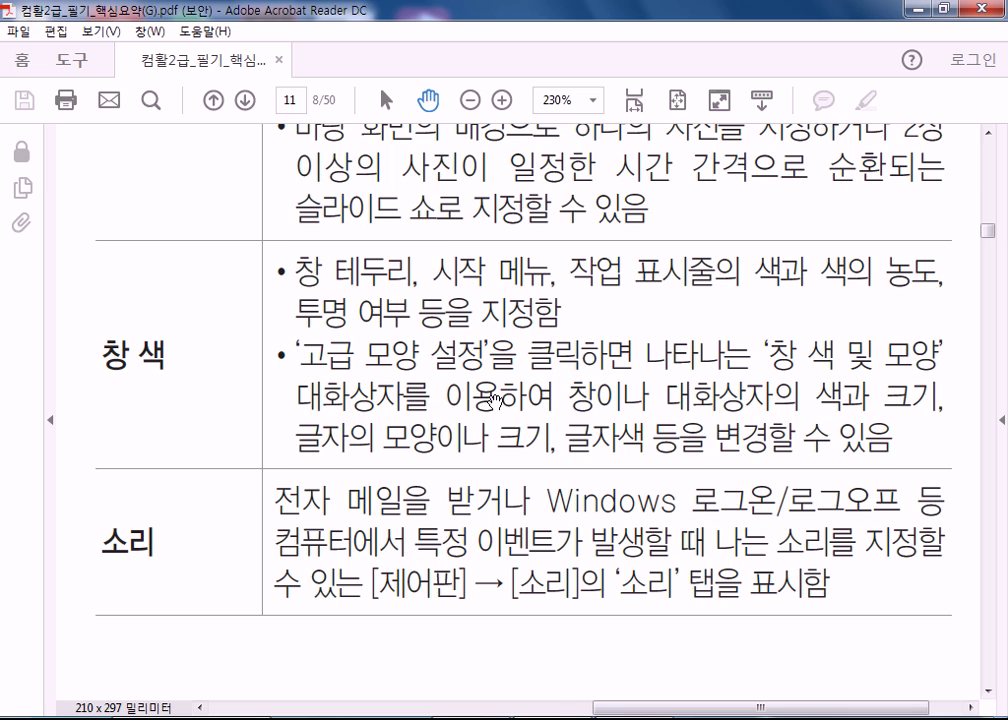
- Examine the Windows program events in the Sound (소리) settings, including 로그온 and 테마 변경, and leave the Personalization page without changes
{"action": "scroll", "coordinate": [494, 400], "scroll_direction": "down", "scroll_amount": 4}
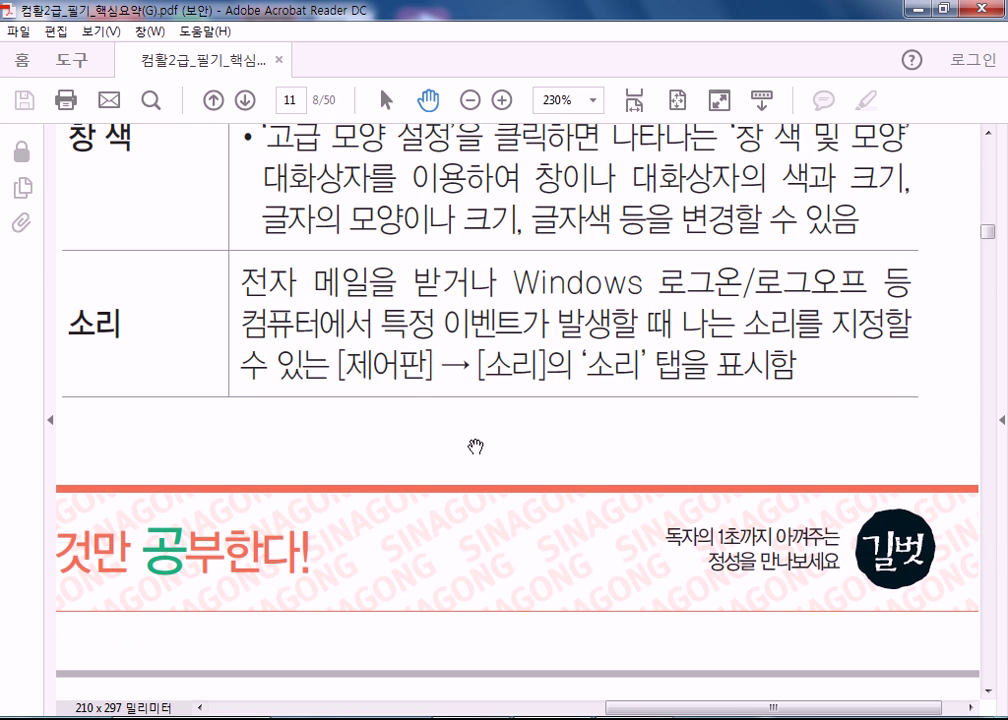
{"action": "left_click", "coordinate": [594, 717]}
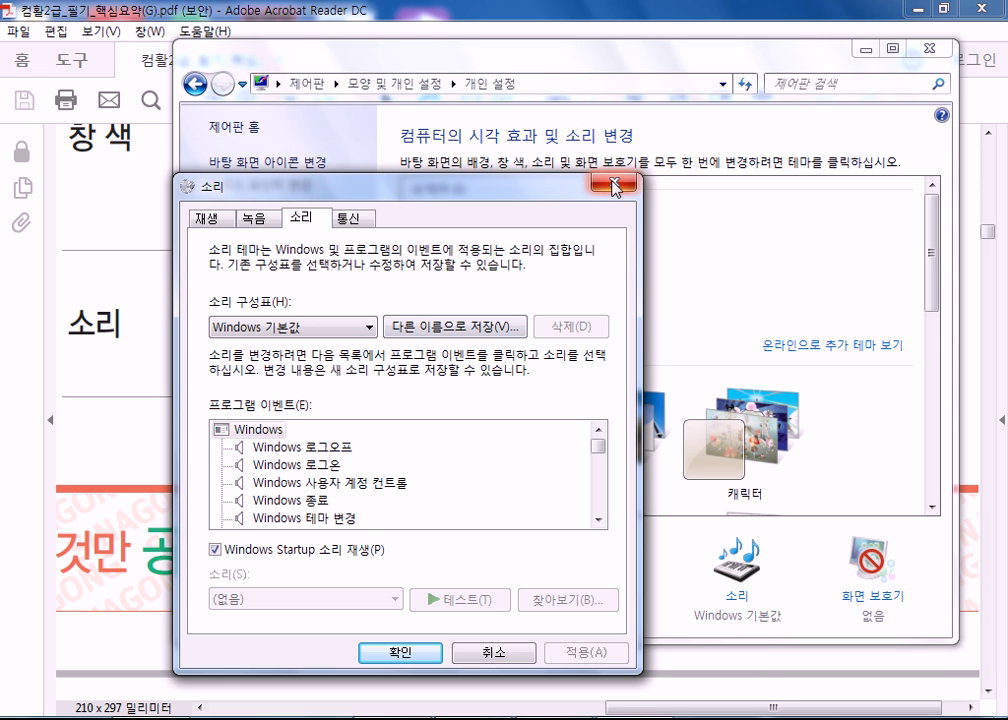
{"action": "left_click", "coordinate": [318, 468]}
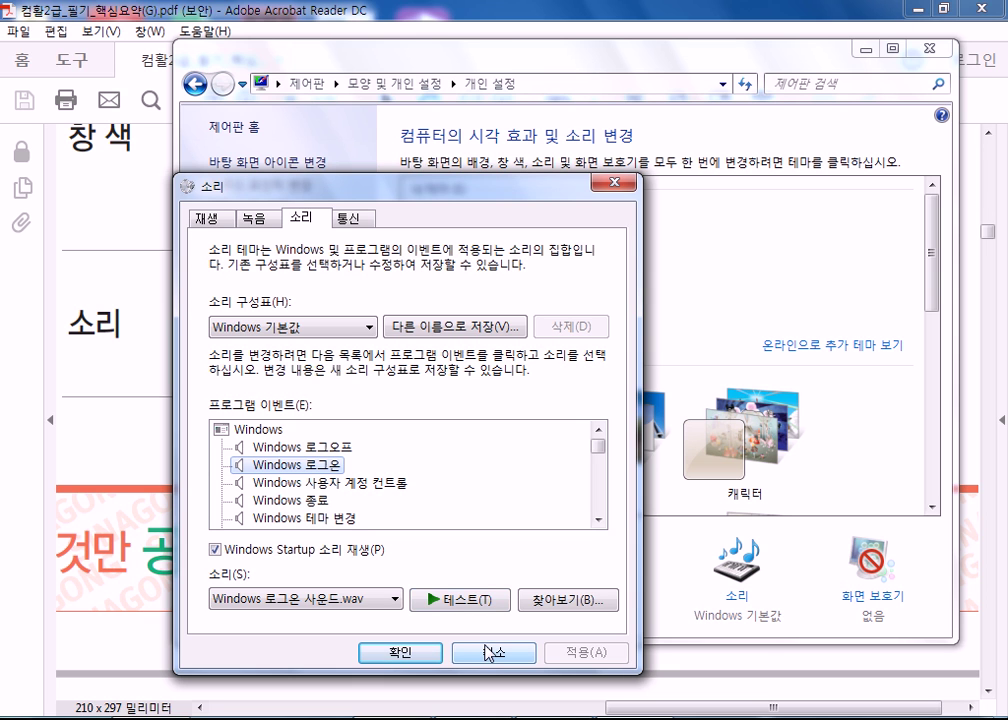
{"action": "left_click", "coordinate": [333, 518]}
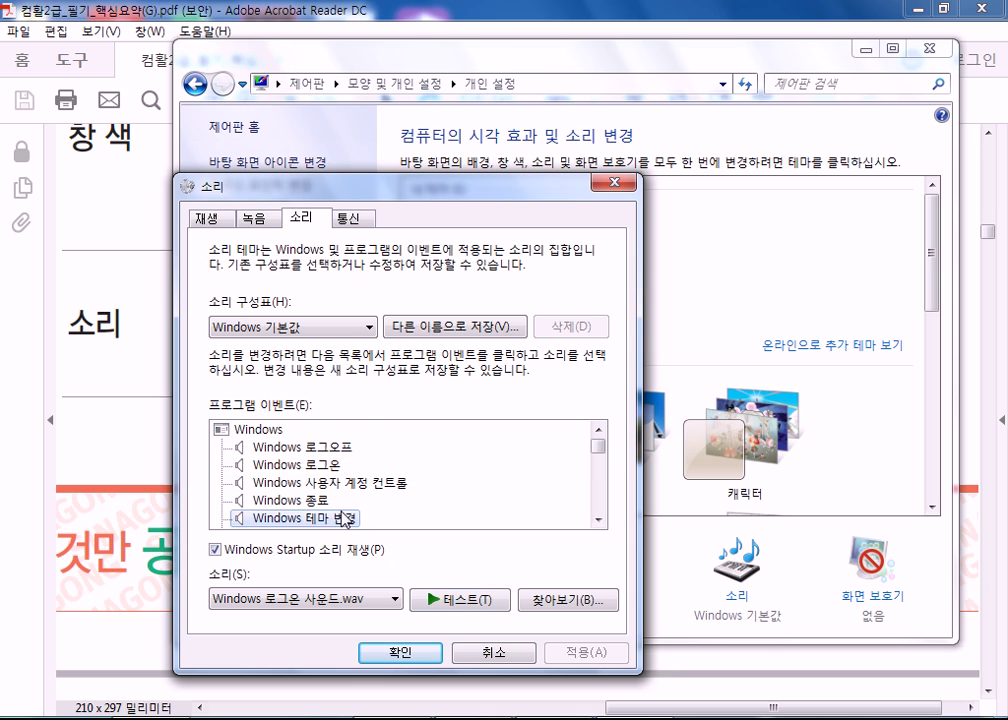
{"action": "scroll", "coordinate": [342, 520], "scroll_direction": "down", "scroll_amount": 2}
{"action": "scroll", "coordinate": [345, 519], "scroll_direction": "up", "scroll_amount": 1}
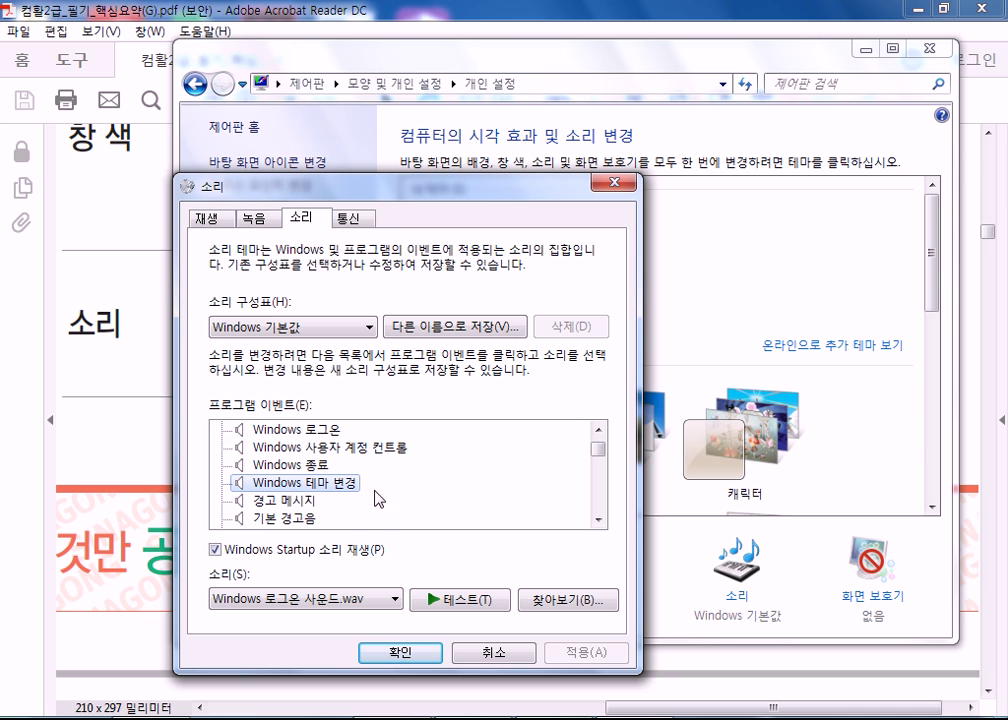
{"action": "left_click", "coordinate": [480, 652]}
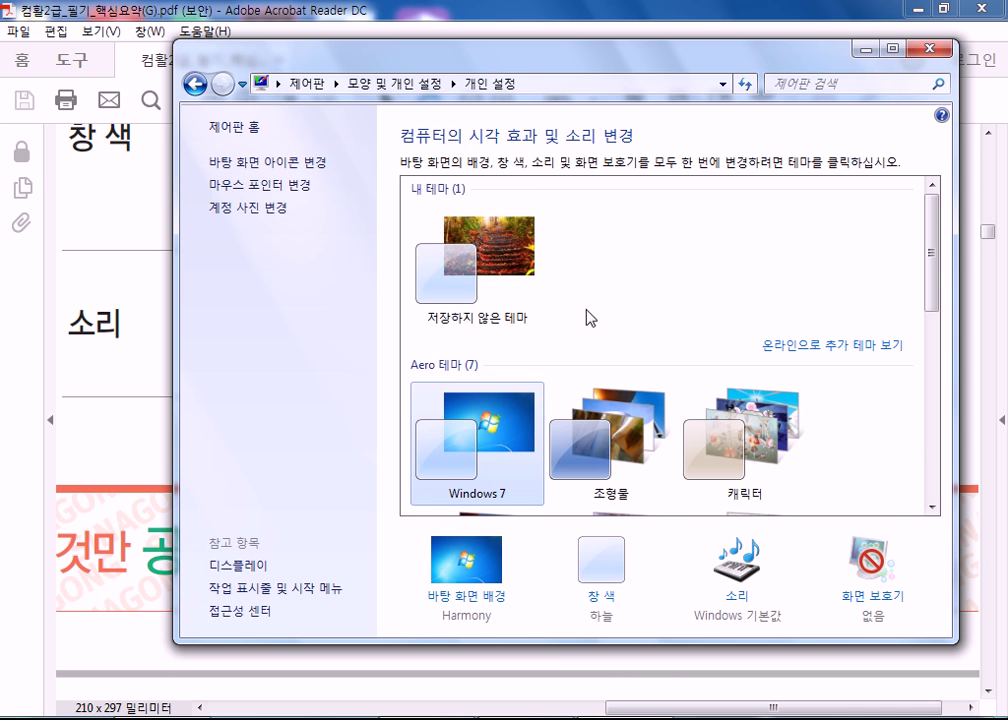
{"action": "left_click", "coordinate": [197, 88]}
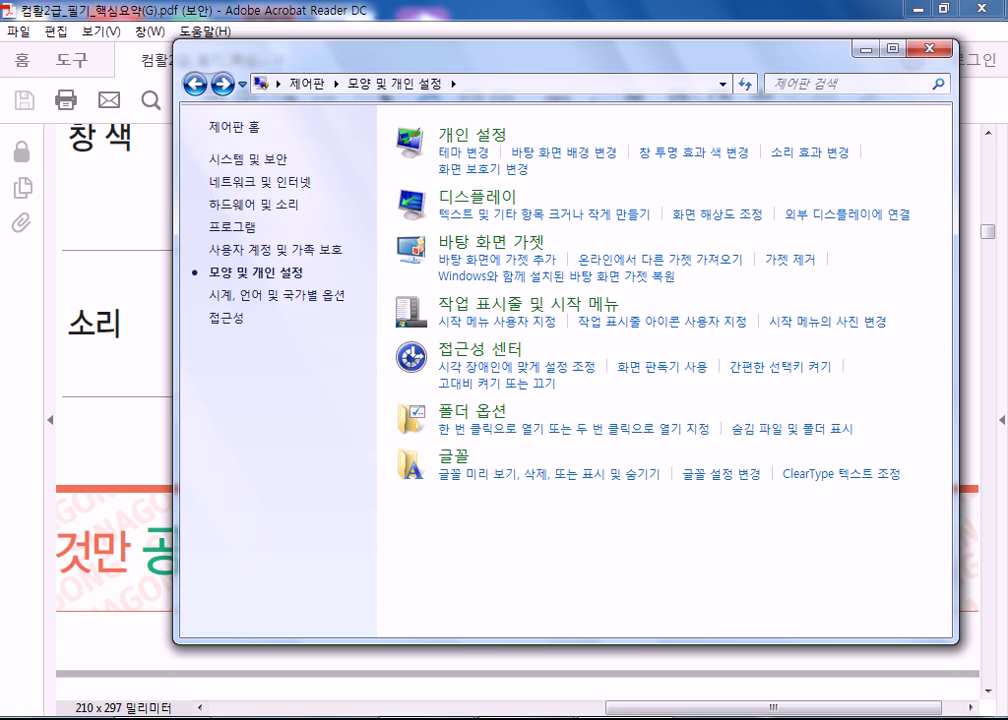
- Switch to the PDF summary and examine the screen saver, desktop icon, mouse pointer and account picture rows on page 12
{"action": "left_click", "coordinate": [552, 718]}
{"action": "left_click_drag", "start_coordinate": [441, 506], "coordinate": [580, 288]}
{"action": "left_click_drag", "start_coordinate": [436, 541], "coordinate": [561, 308]}
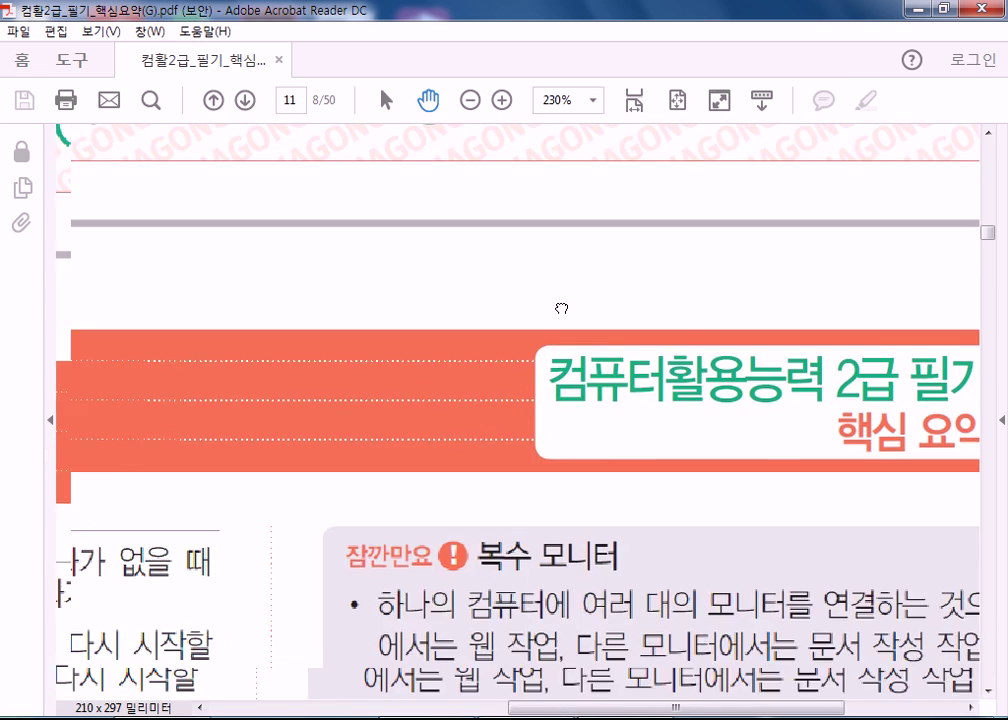
{"action": "left_click_drag", "start_coordinate": [357, 393], "coordinate": [776, 412]}
{"action": "left_click_drag", "start_coordinate": [409, 403], "coordinate": [135, 378]}
{"action": "left_click_drag", "start_coordinate": [617, 365], "coordinate": [105, 530]}
{"action": "left_click_drag", "start_coordinate": [342, 482], "coordinate": [836, 184]}
{"action": "left_click_drag", "start_coordinate": [398, 402], "coordinate": [332, 169]}
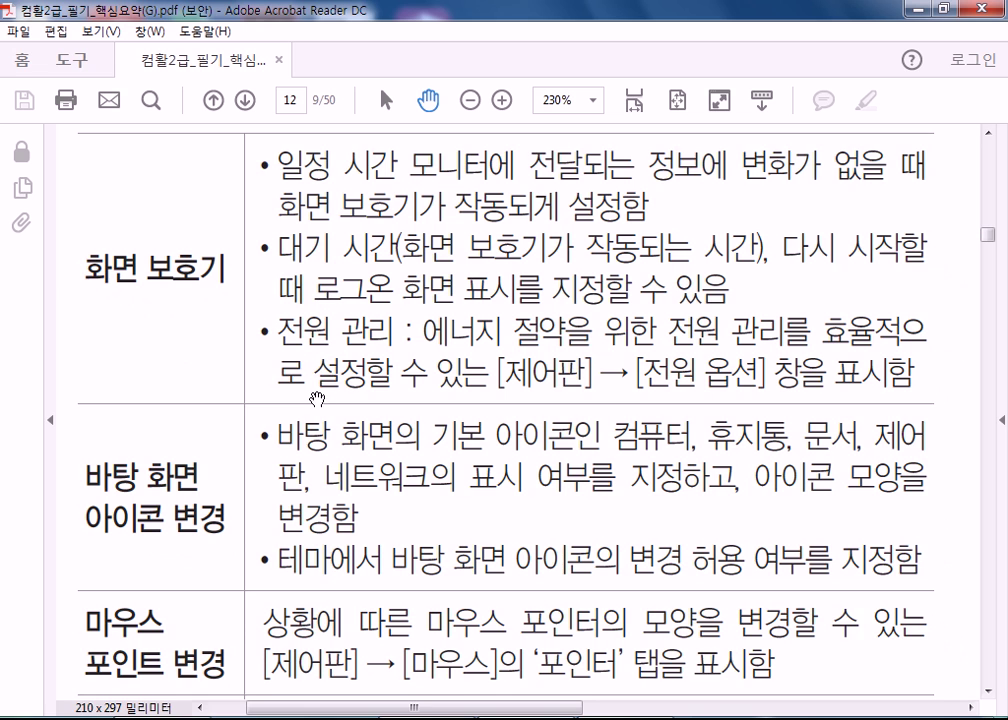
{"action": "left_click_drag", "start_coordinate": [323, 385], "coordinate": [334, 348]}
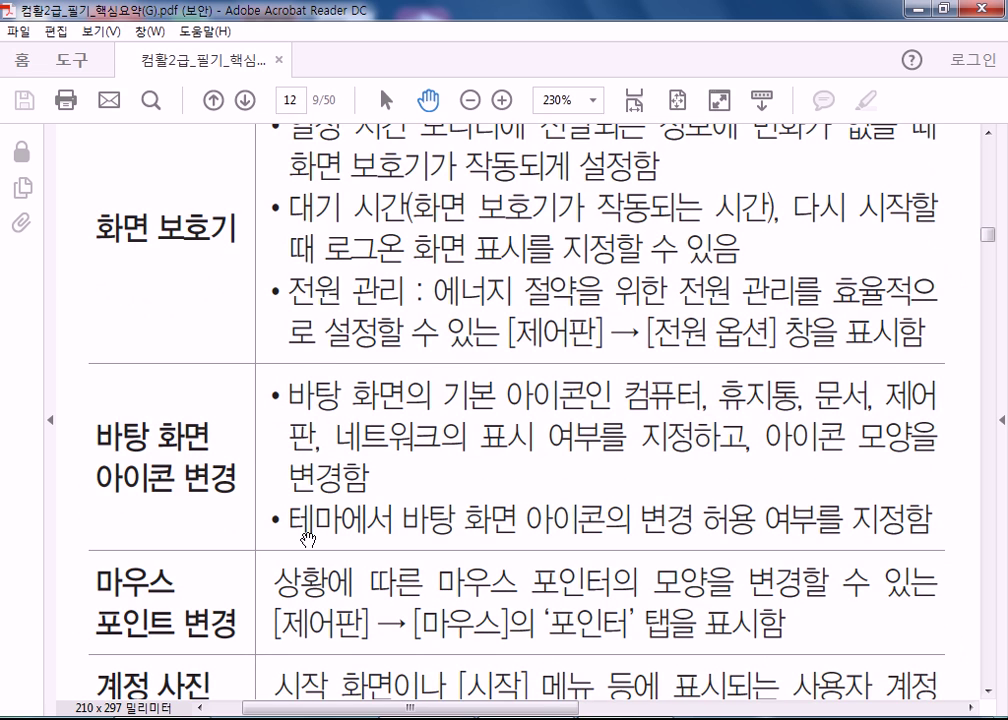
{"action": "left_click_drag", "start_coordinate": [307, 538], "coordinate": [301, 404]}
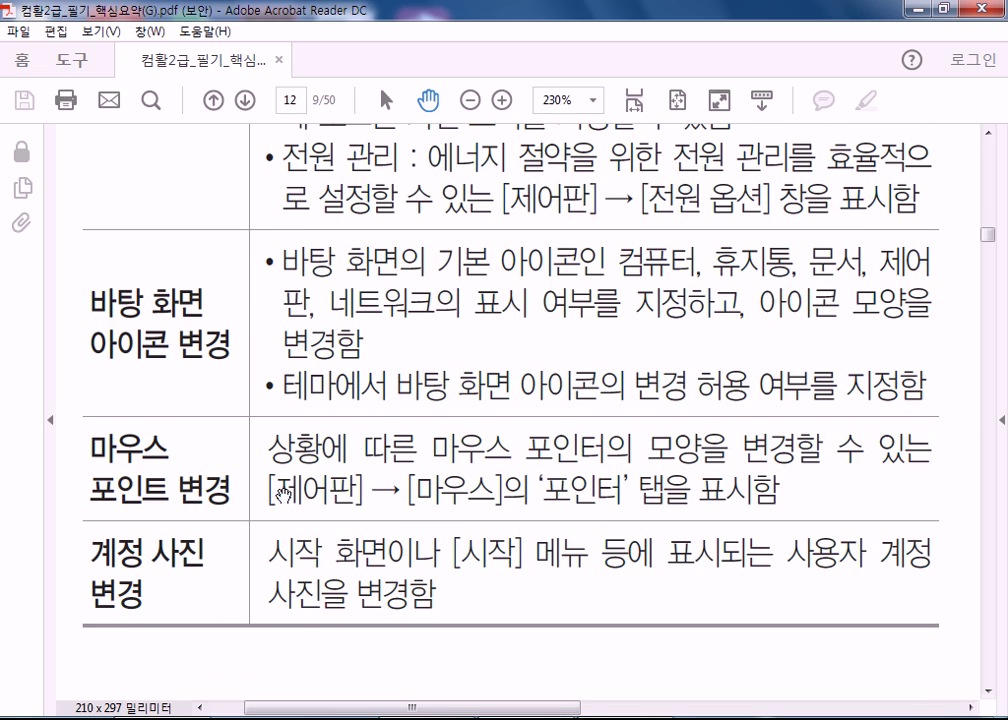
{"action": "left_click_drag", "start_coordinate": [285, 553], "coordinate": [280, 483]}
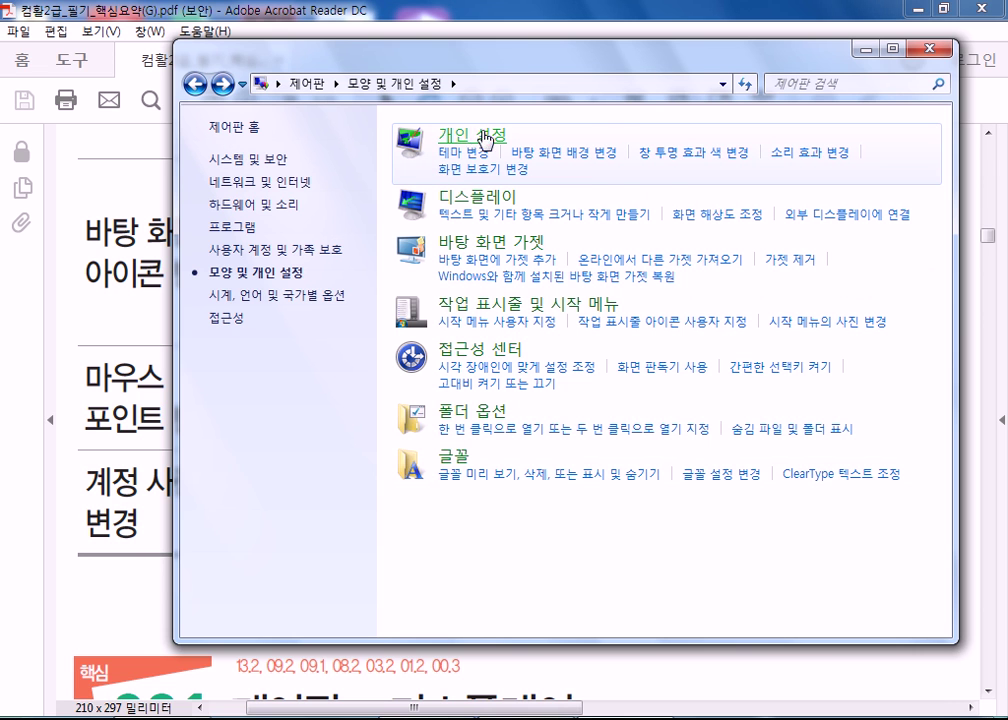
- Change the account picture to the soccer ball from the Personalization (개인 설정) page
{"action": "left_click", "coordinate": [478, 136]}
{"action": "left_click", "coordinate": [250, 210]}
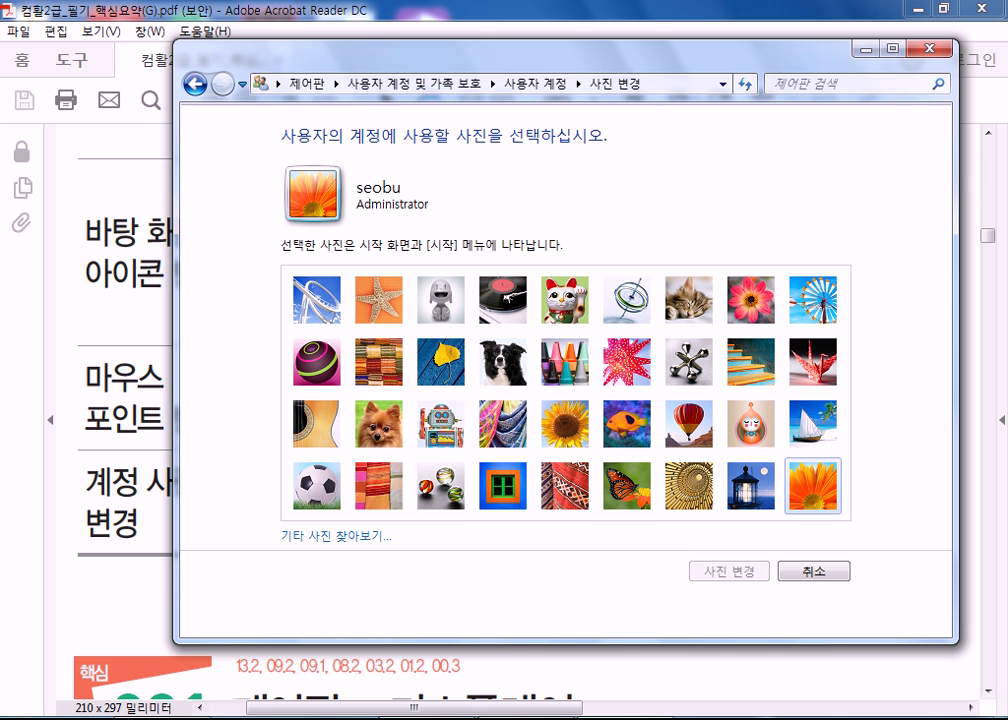
{"action": "left_click", "coordinate": [26, 718]}
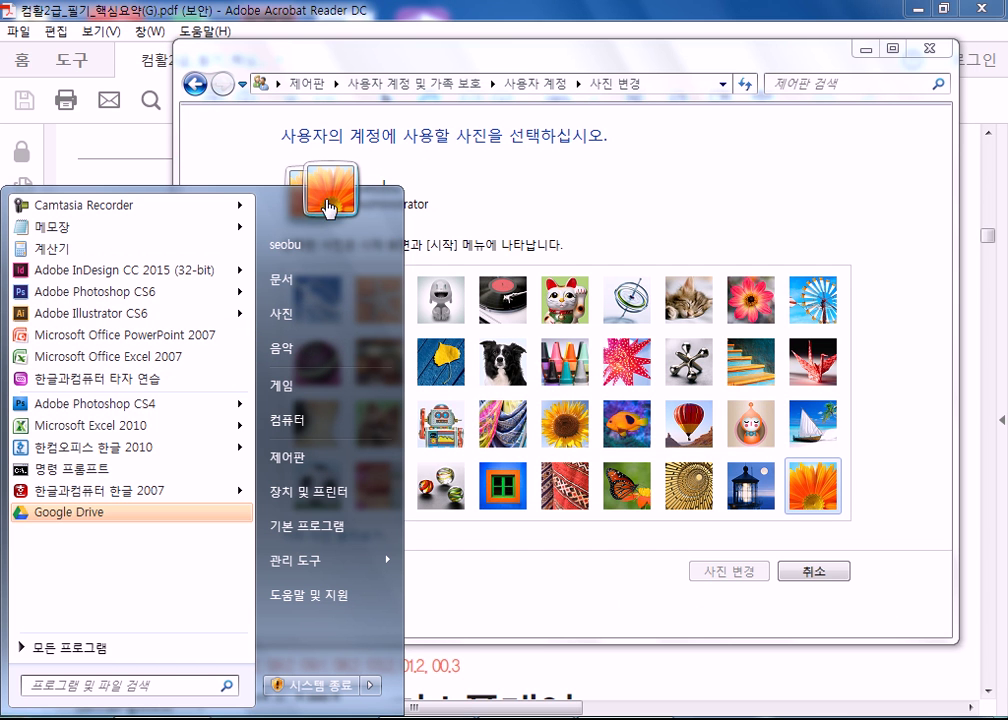
{"action": "left_click_drag", "start_coordinate": [641, 56], "coordinate": [692, 28]}
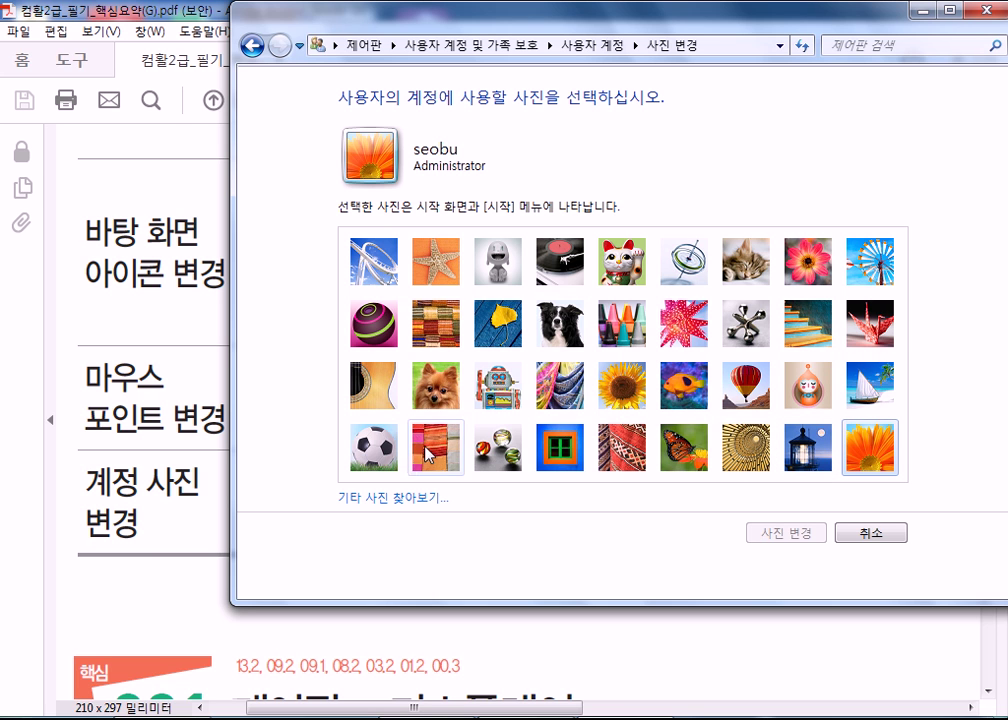
{"action": "left_click", "coordinate": [374, 447]}
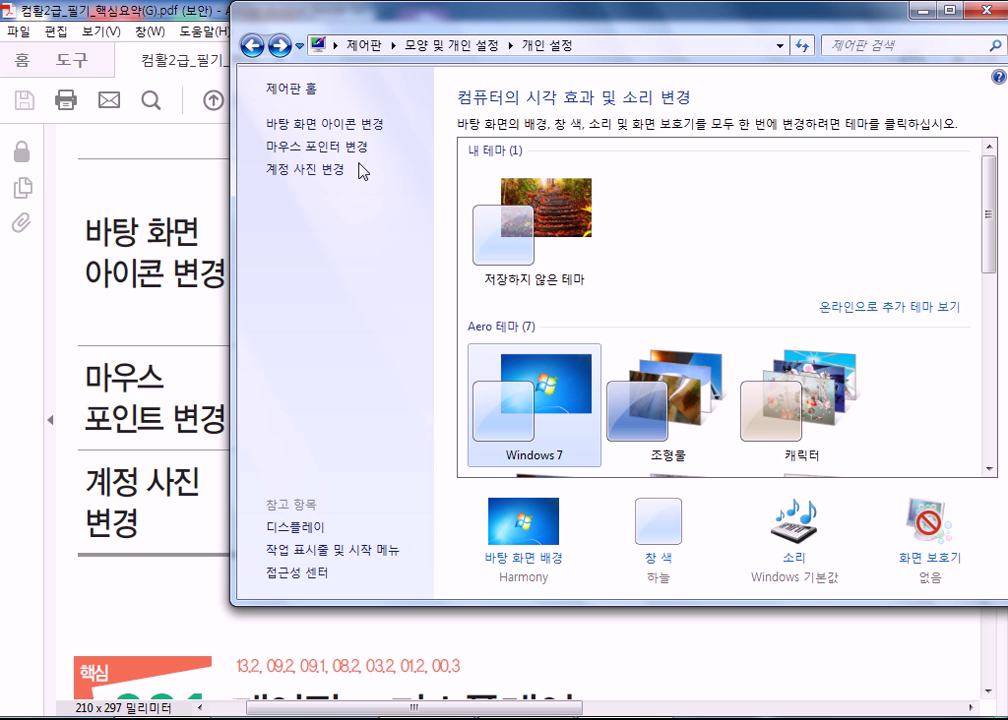
- Reopen the account picture settings and check the user picture in the Start menu
{"action": "left_click", "coordinate": [303, 170]}
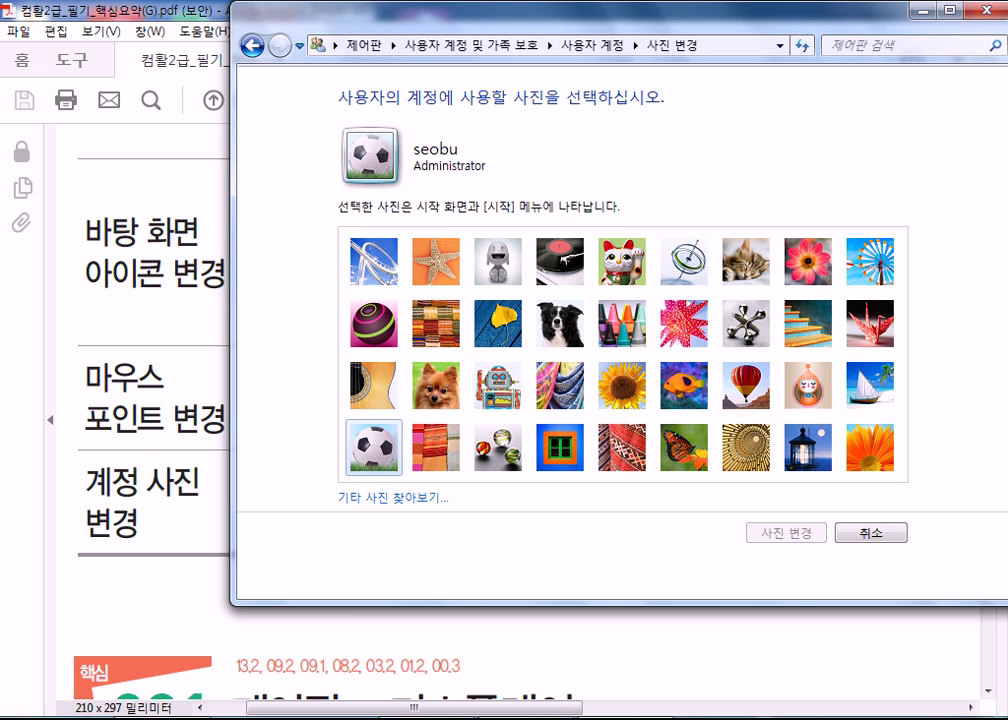
{"action": "key", "text": "super"}
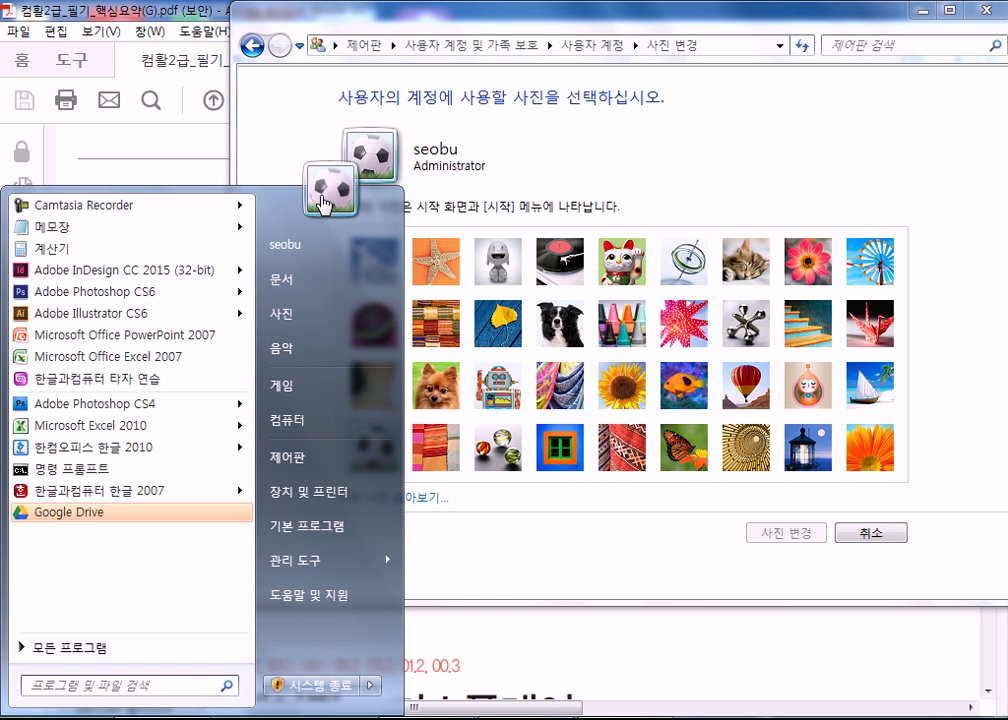
{"action": "left_click", "coordinate": [628, 177]}
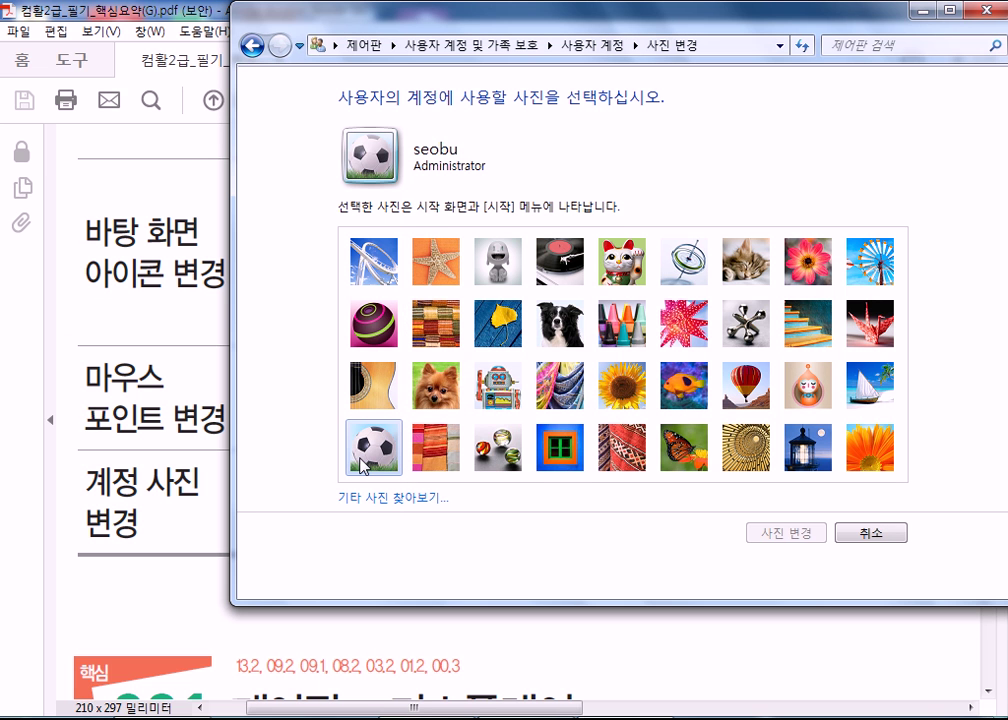
- Browse the 사진 library for other account pictures without choosing one, and check the Start menu picture again
{"action": "left_click", "coordinate": [427, 499]}
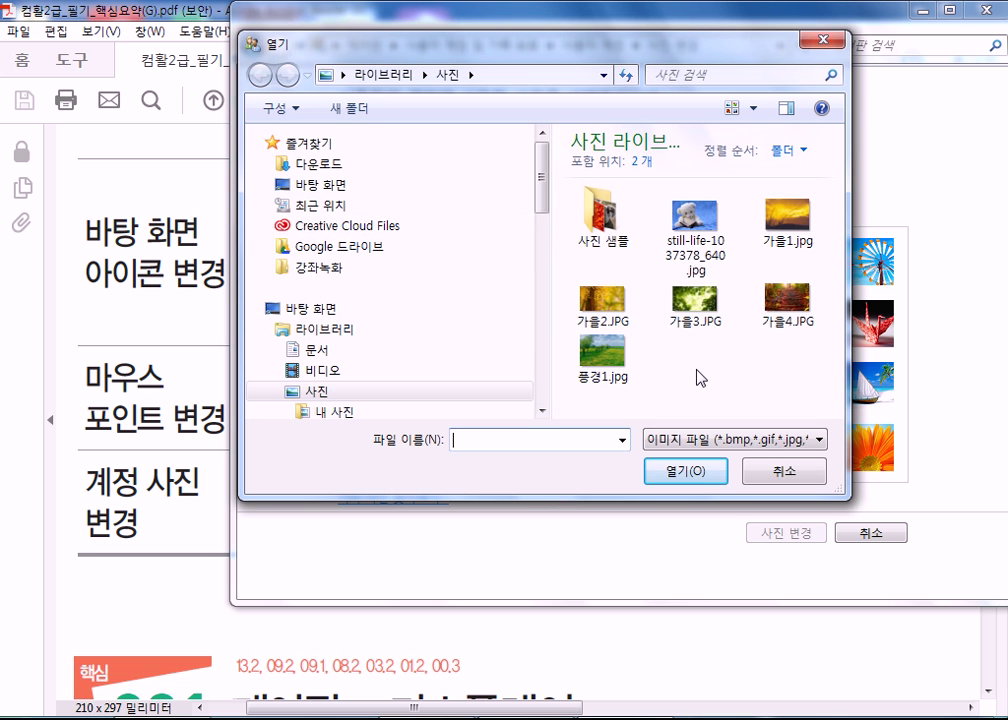
{"action": "left_click", "coordinate": [784, 471]}
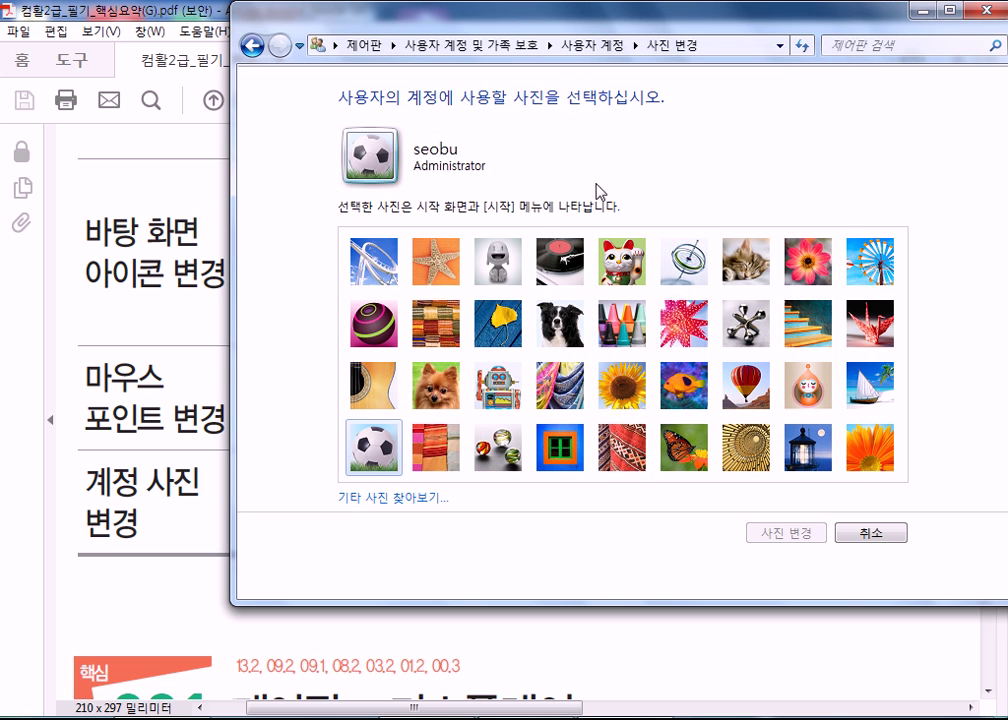
{"action": "left_click_drag", "start_coordinate": [571, 28], "coordinate": [424, 28]}
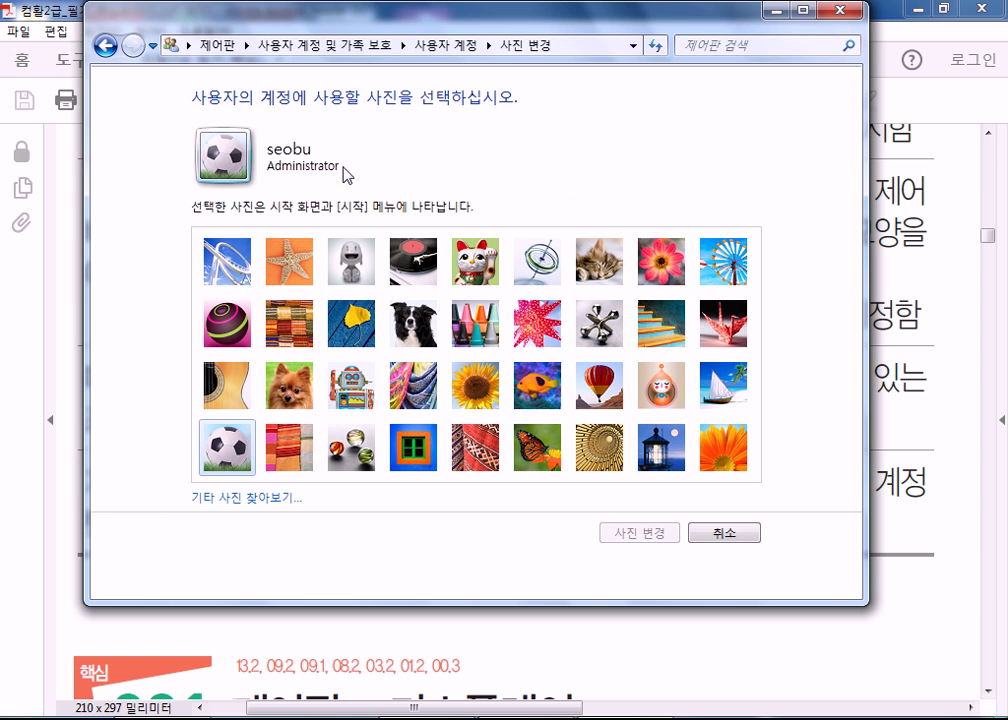
{"action": "left_click", "coordinate": [22, 717]}
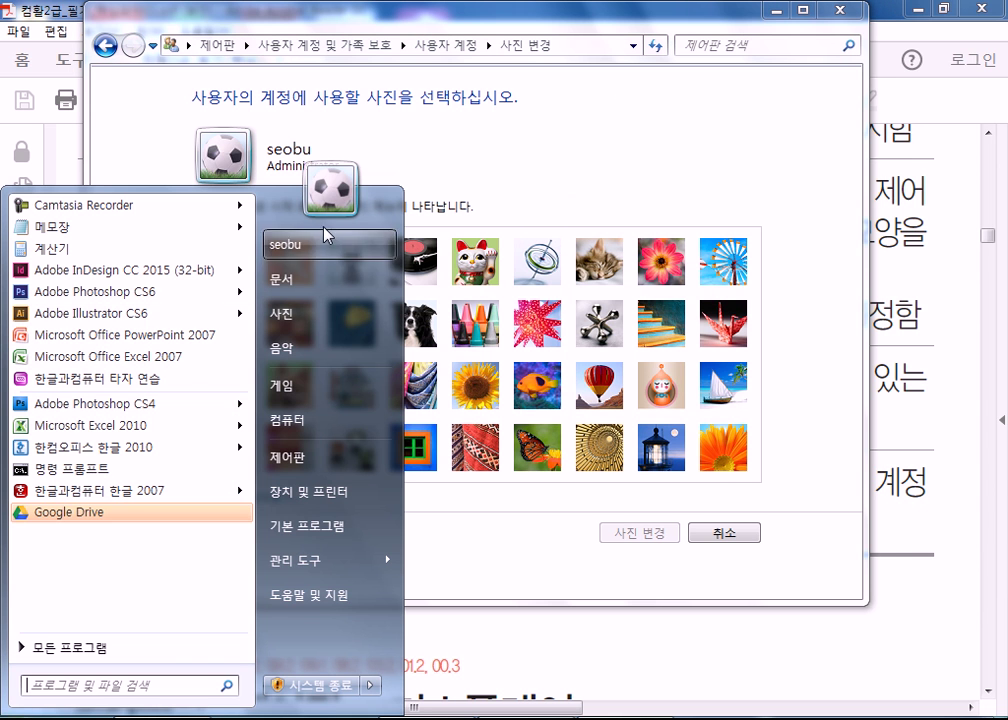
{"action": "left_click", "coordinate": [659, 129]}
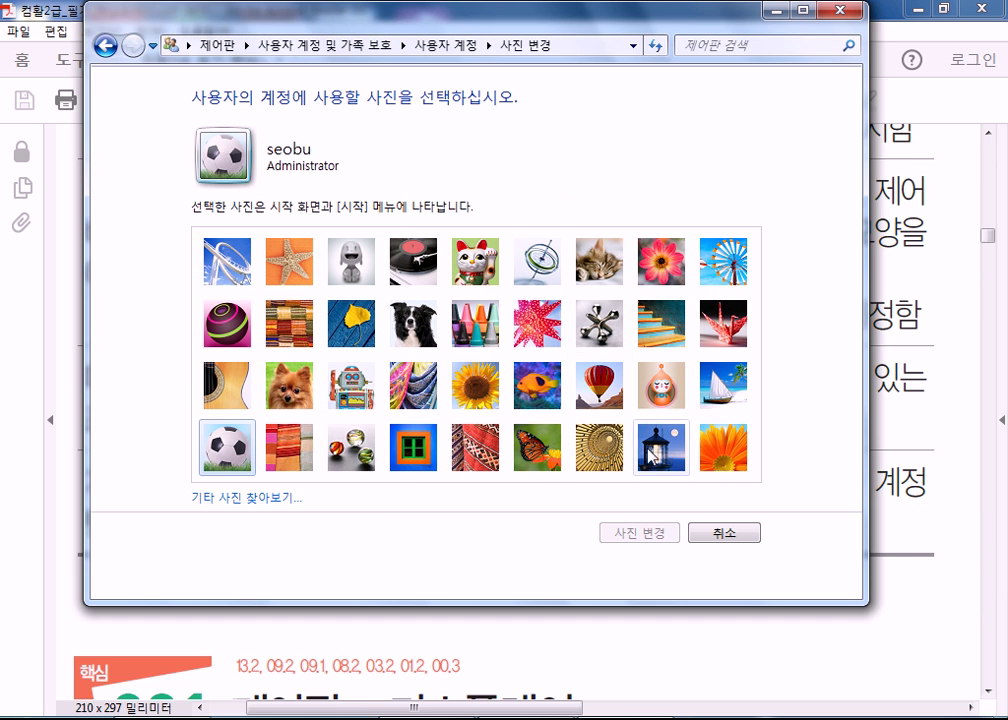
- Change the account picture to the green window with the orange frame and check it in the Start menu
{"action": "left_click", "coordinate": [482, 275]}
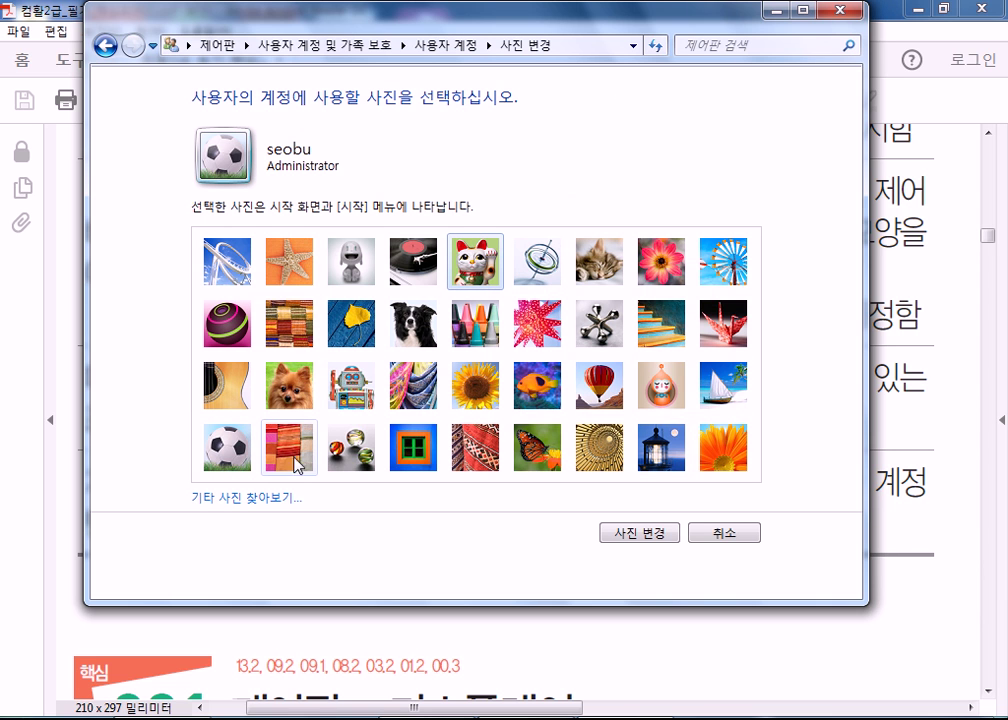
{"action": "left_click", "coordinate": [416, 460]}
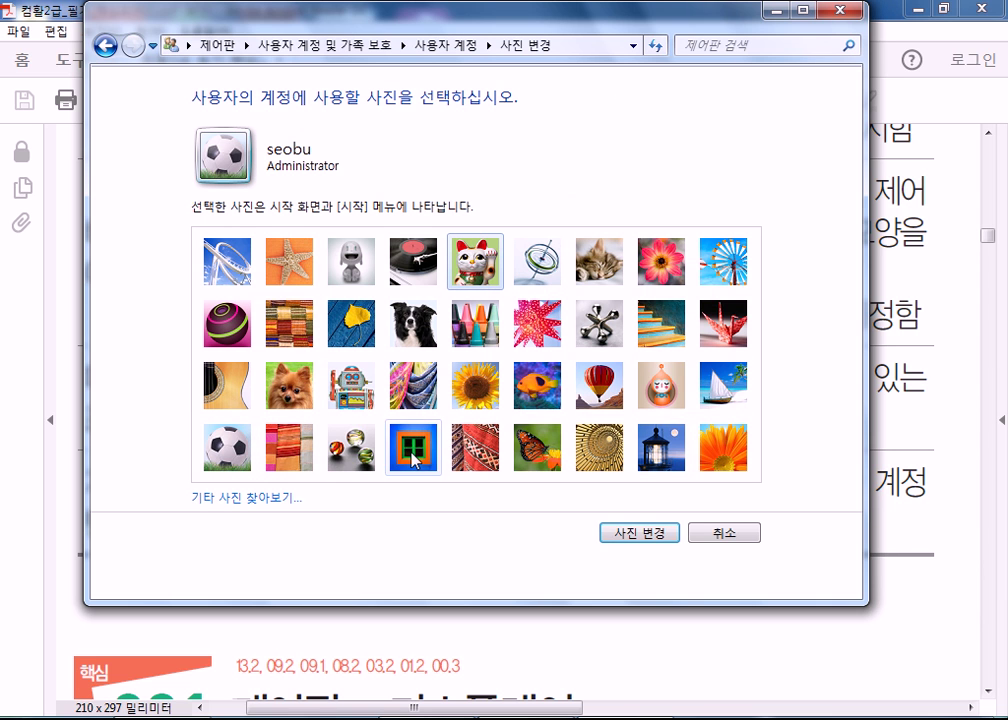
{"action": "left_click", "coordinate": [638, 533]}
{"action": "key", "text": "super"}
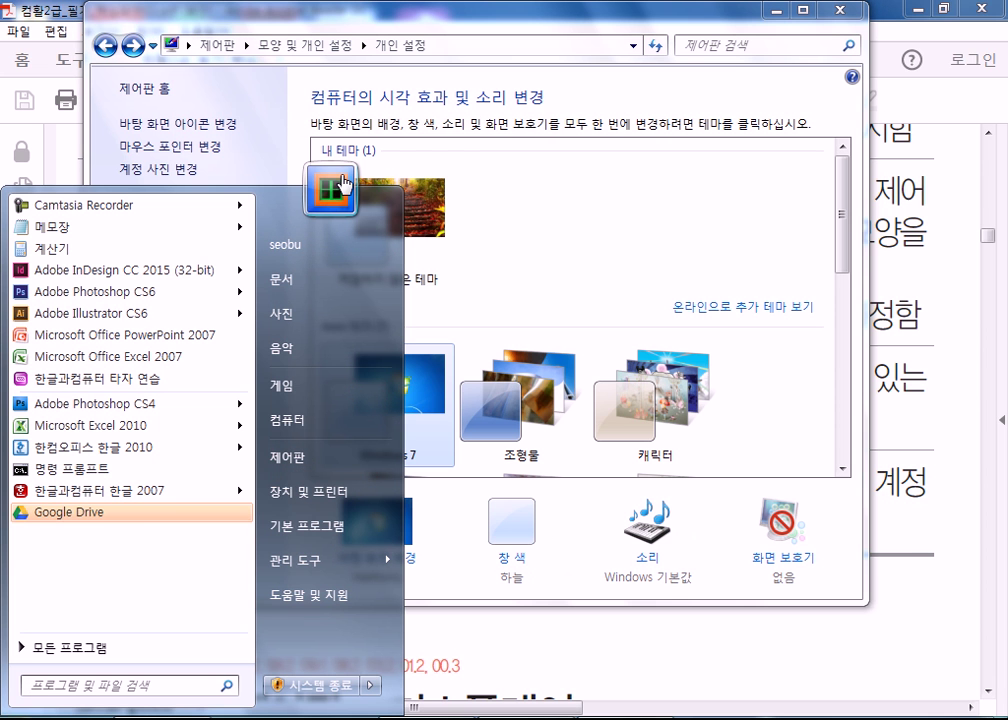
{"action": "left_click", "coordinate": [584, 196]}
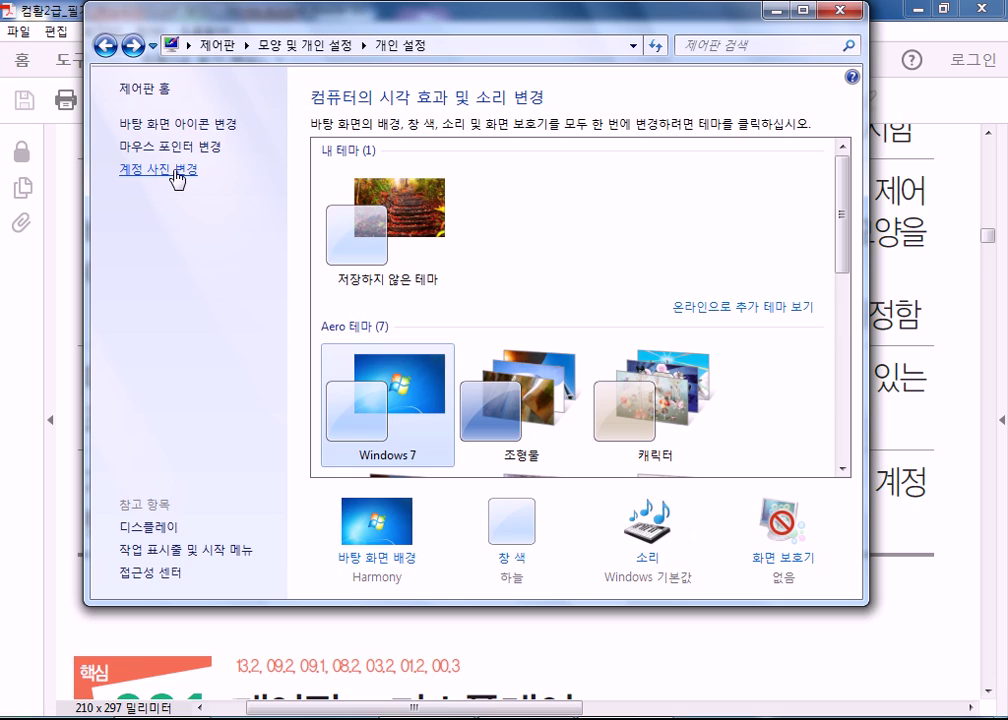
- Switch to the PDF summary and read the start of section 021, 제어판 – 디스플레이
{"action": "key", "text": "alt+Tab"}
{"action": "mouse_move", "coordinate": [323, 505]}
{"action": "left_mouse_down"}
{"action": "mouse_move", "coordinate": [369, 457]}
{"action": "mouse_move", "coordinate": [170, 275]}
{"action": "mouse_move", "coordinate": [335, 171]}
{"action": "left_mouse_up"}
{"action": "left_click_drag", "start_coordinate": [351, 401], "coordinate": [367, 249]}
{"action": "left_click_drag", "start_coordinate": [382, 382], "coordinate": [383, 329]}
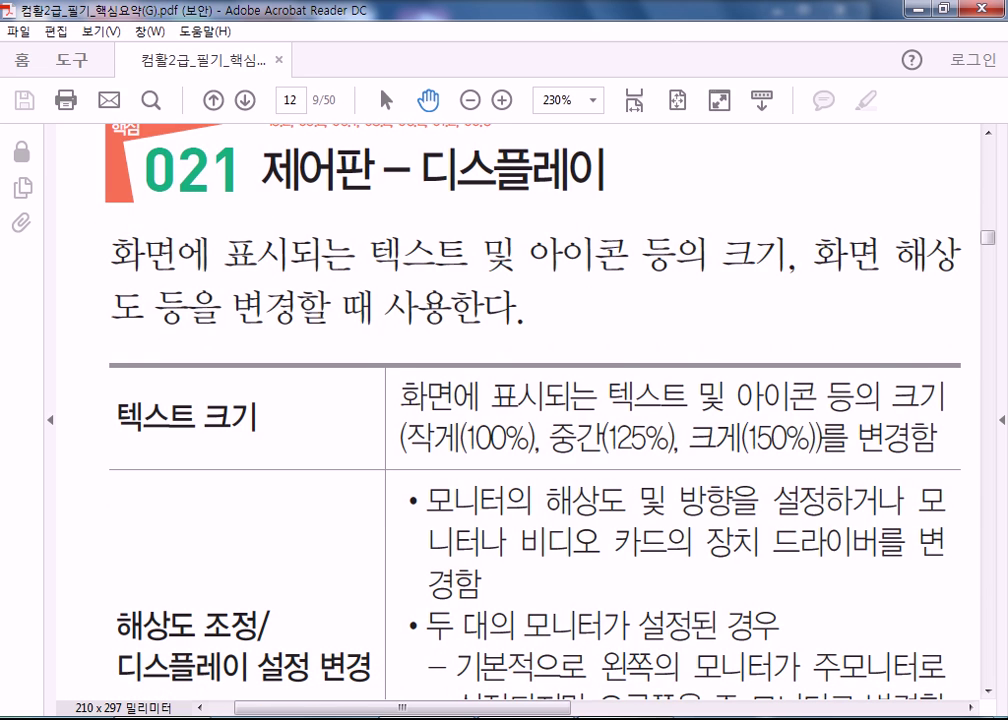
- Switch back to the Control Panel and open the screen resolution (화면 해상도) settings under 디스플레이
{"action": "key", "text": "alt+Tab"}
{"action": "left_click", "coordinate": [126, 88]}
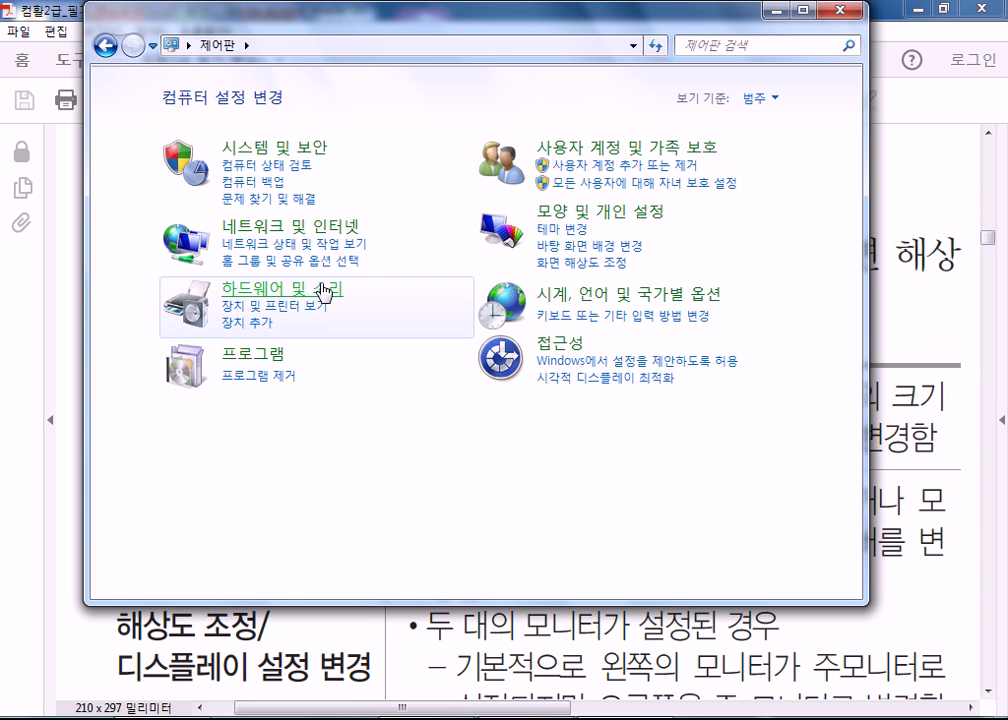
{"action": "left_click", "coordinate": [580, 216]}
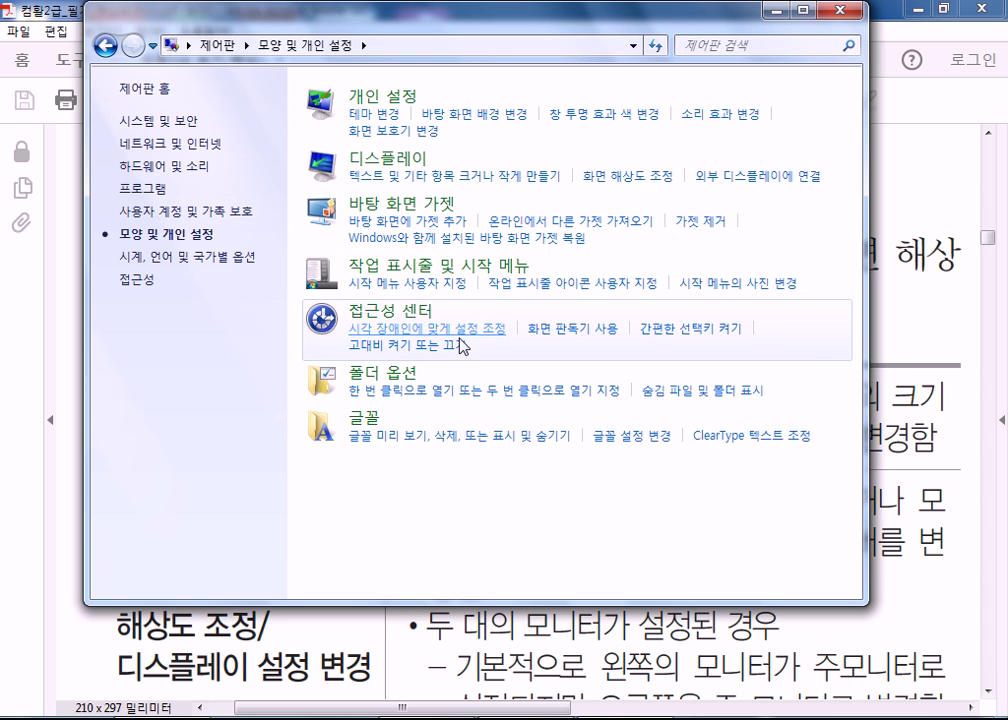
{"action": "left_click", "coordinate": [378, 163]}
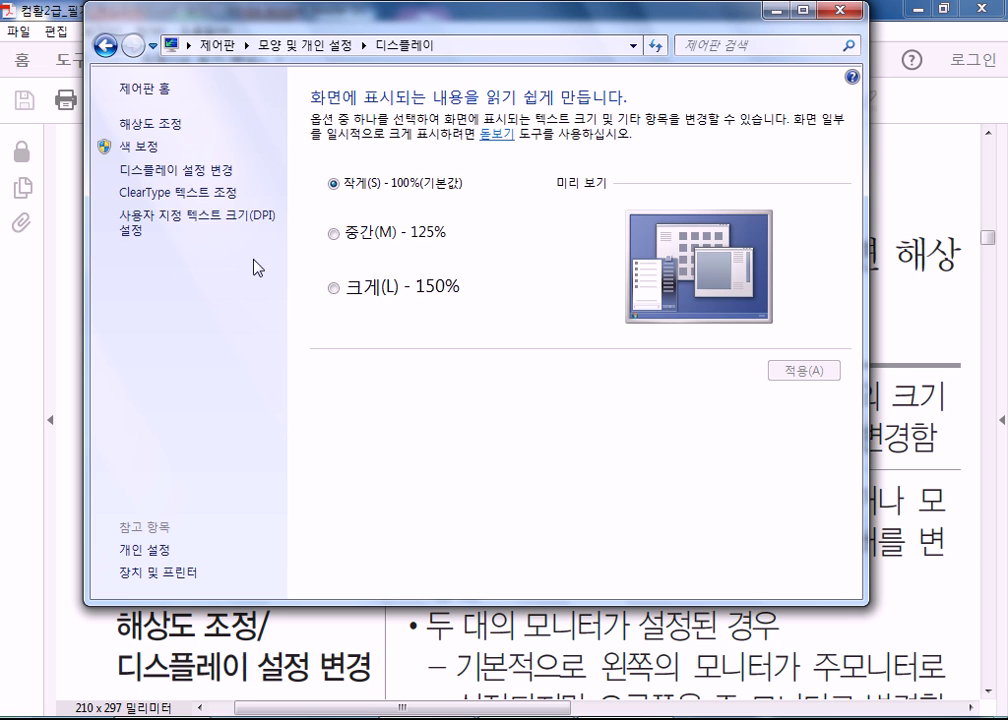
{"action": "left_click", "coordinate": [142, 123]}
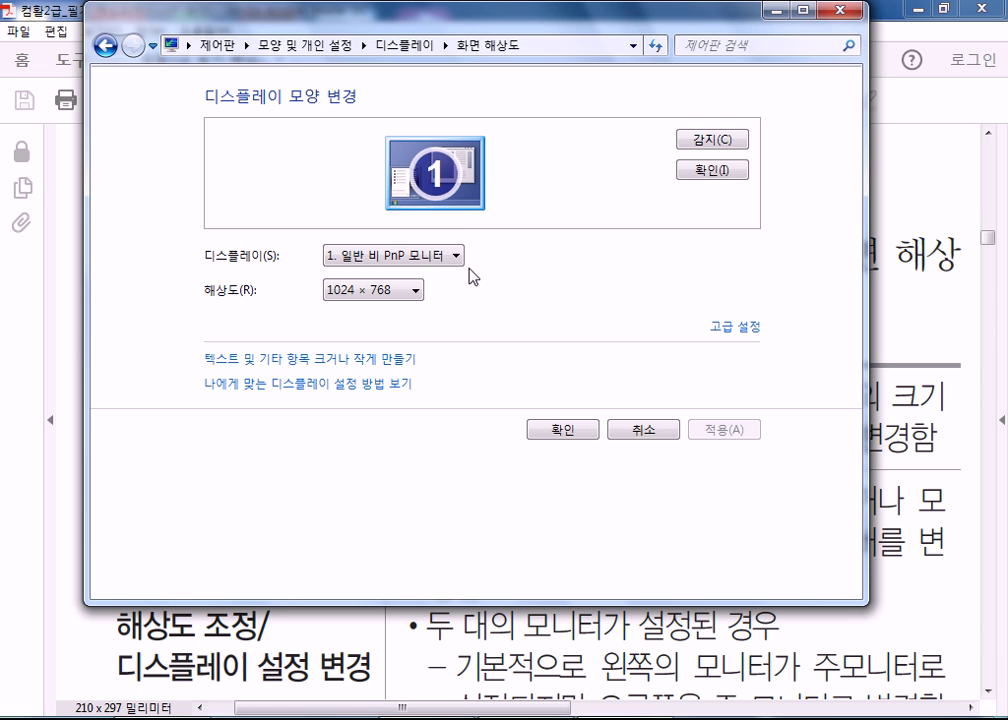
- Return to the 디스플레이 page and preview the 중간 125% and 크게 150% text sizes, ending on 작게 100%
{"action": "left_click", "coordinate": [104, 45]}
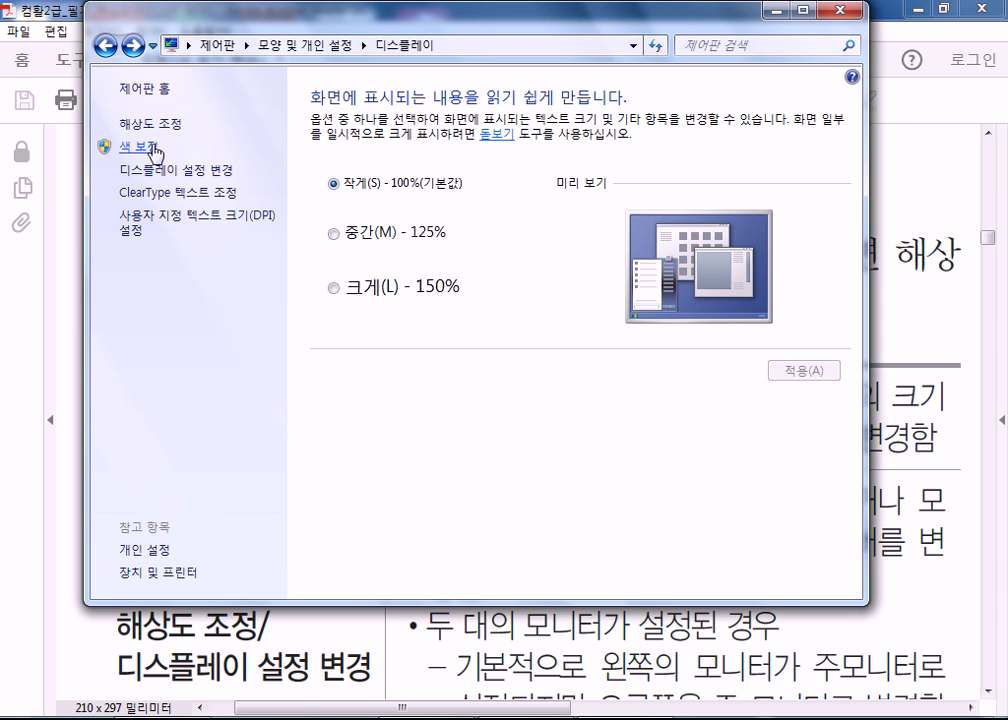
{"action": "left_click", "coordinate": [336, 236]}
{"action": "left_click", "coordinate": [334, 288]}
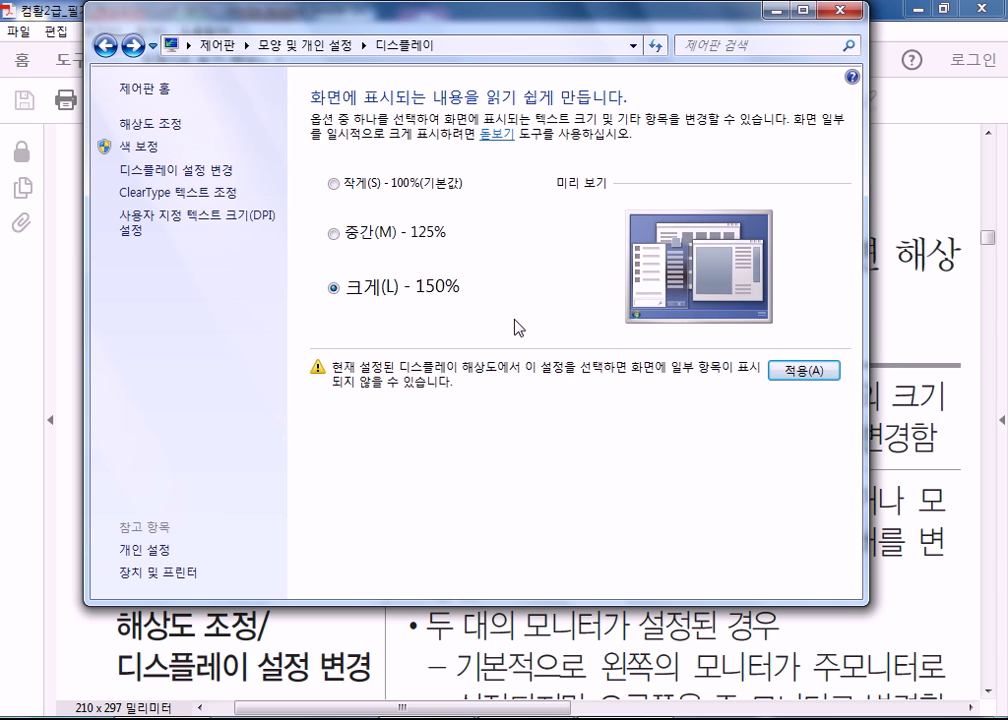
{"action": "left_click", "coordinate": [334, 184]}
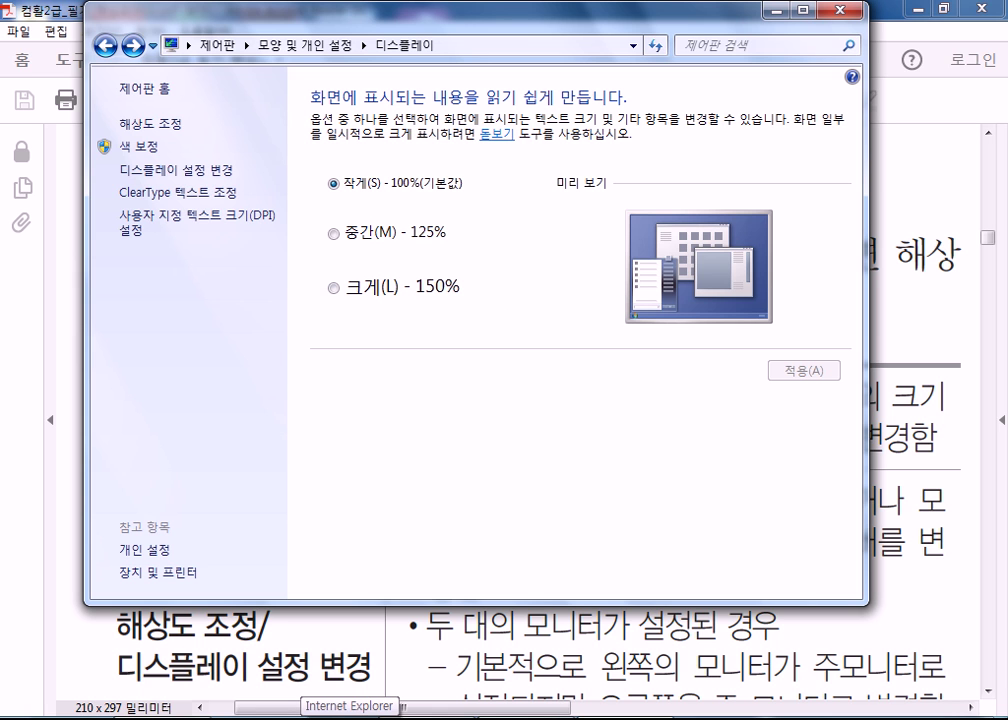
{"action": "left_click", "coordinate": [334, 288]}
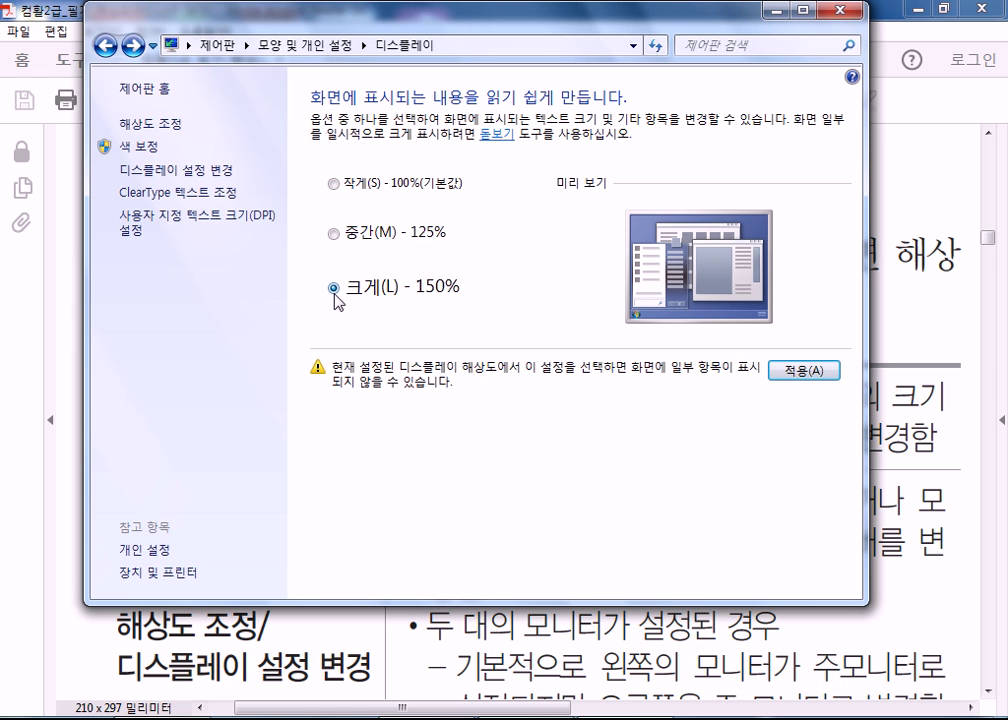
{"action": "left_click", "coordinate": [333, 185]}
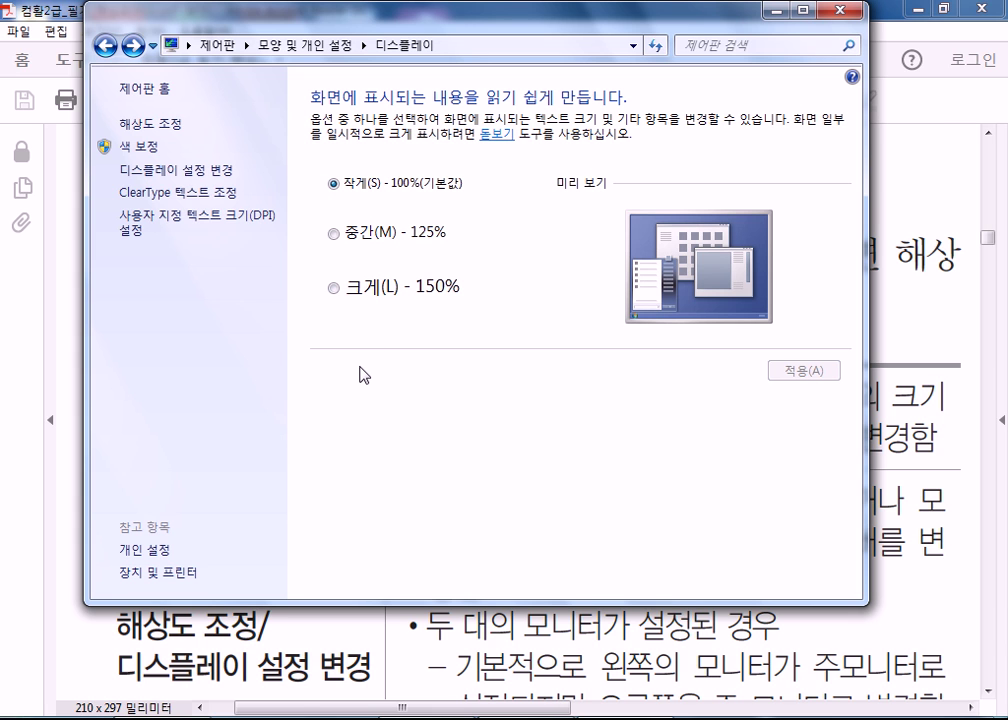
- Look through the available screen resolutions (해상도) without choosing one, and return to the 디스플레이 page
{"action": "left_click", "coordinate": [163, 125]}
{"action": "left_click", "coordinate": [400, 290]}
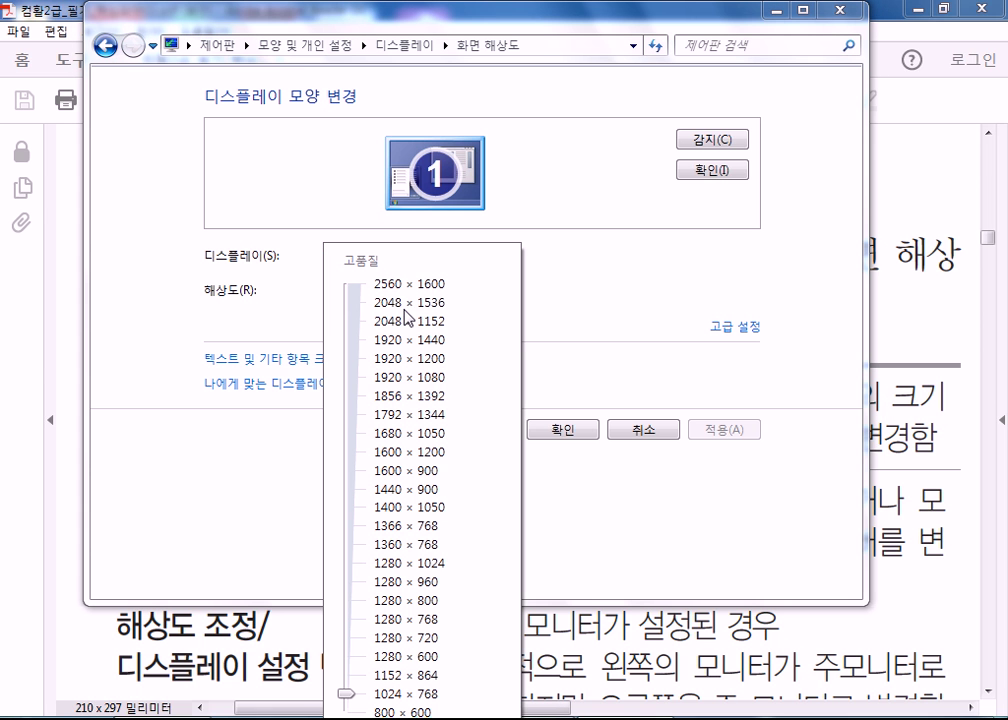
{"action": "left_click", "coordinate": [630, 337]}
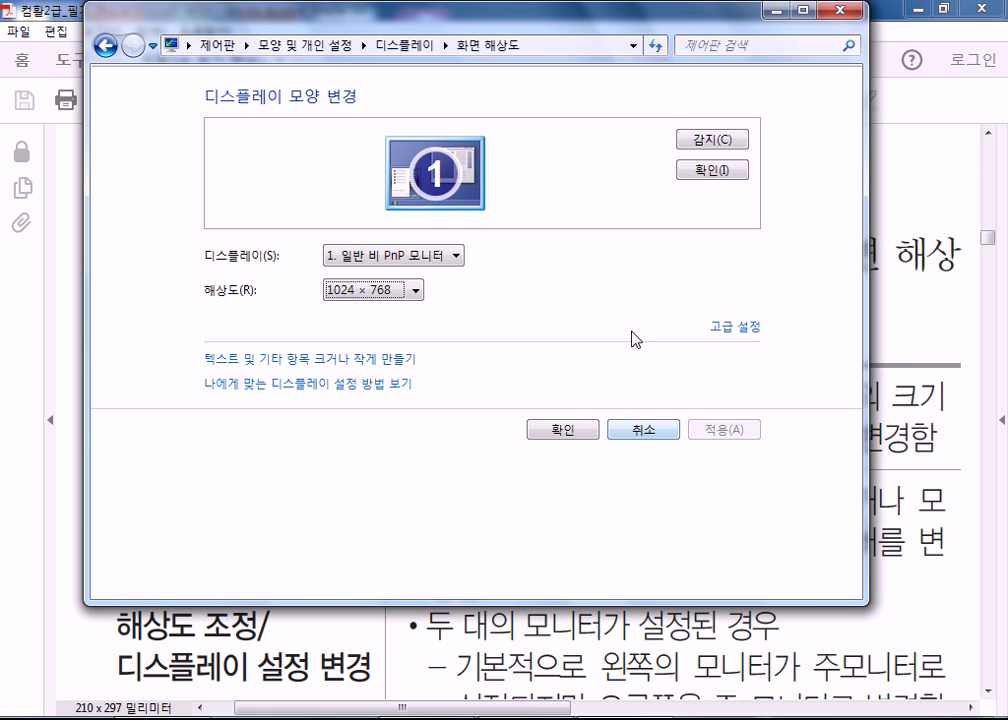
{"action": "left_click", "coordinate": [105, 45]}
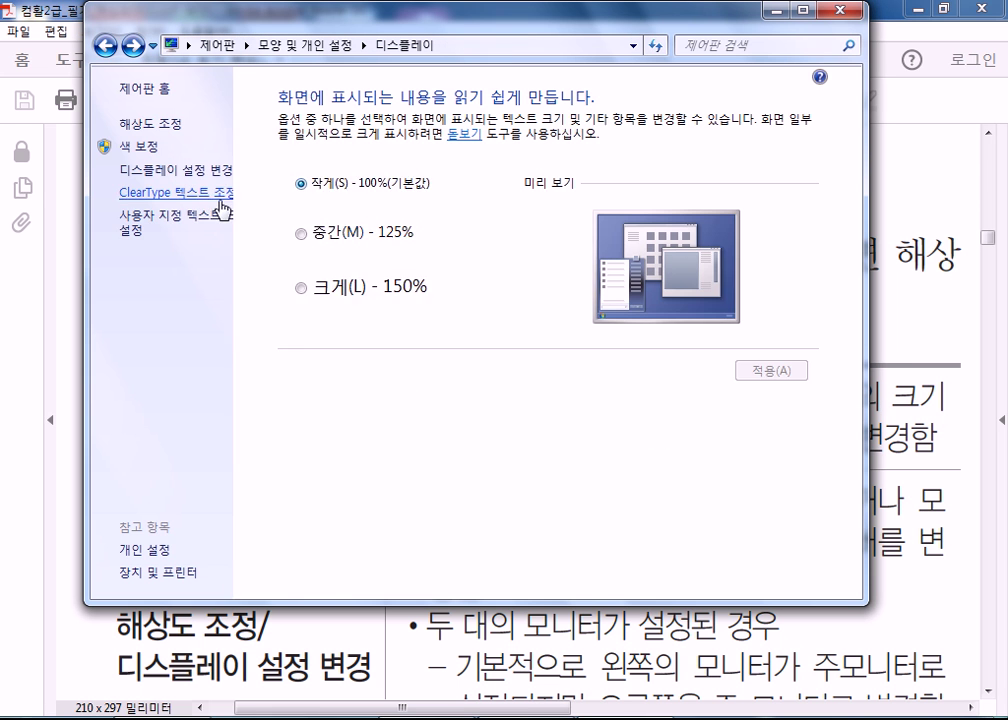
- Switch to the PDF summary and read the 해상도 조정/디스플레이 설정 변경 and 색 보정 entries of section 021
{"action": "left_click", "coordinate": [840, 10]}
{"action": "left_click_drag", "start_coordinate": [454, 558], "coordinate": [410, 270]}
{"action": "left_click_drag", "start_coordinate": [356, 442], "coordinate": [398, 297]}
{"action": "left_click_drag", "start_coordinate": [345, 481], "coordinate": [332, 367]}
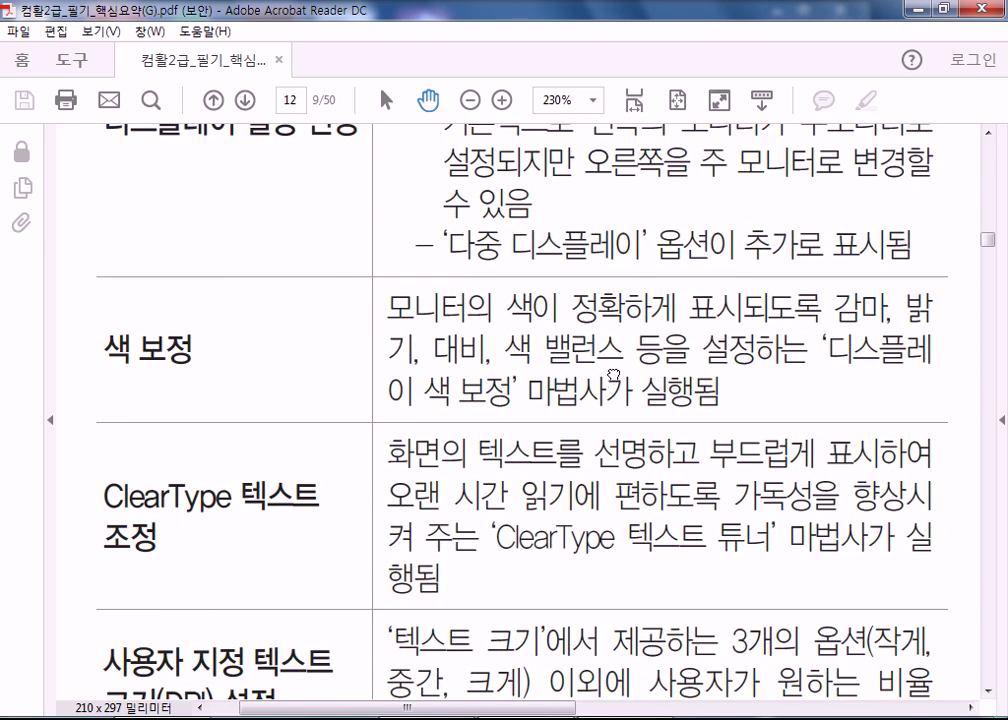
{"action": "left_click_drag", "start_coordinate": [610, 381], "coordinate": [598, 340]}
- Switch to the 디스플레이 page and run the 디스플레이 색 보정 wizard as far as the 감마 조정 page
{"action": "left_click", "coordinate": [515, 718]}
{"action": "left_click", "coordinate": [130, 145]}
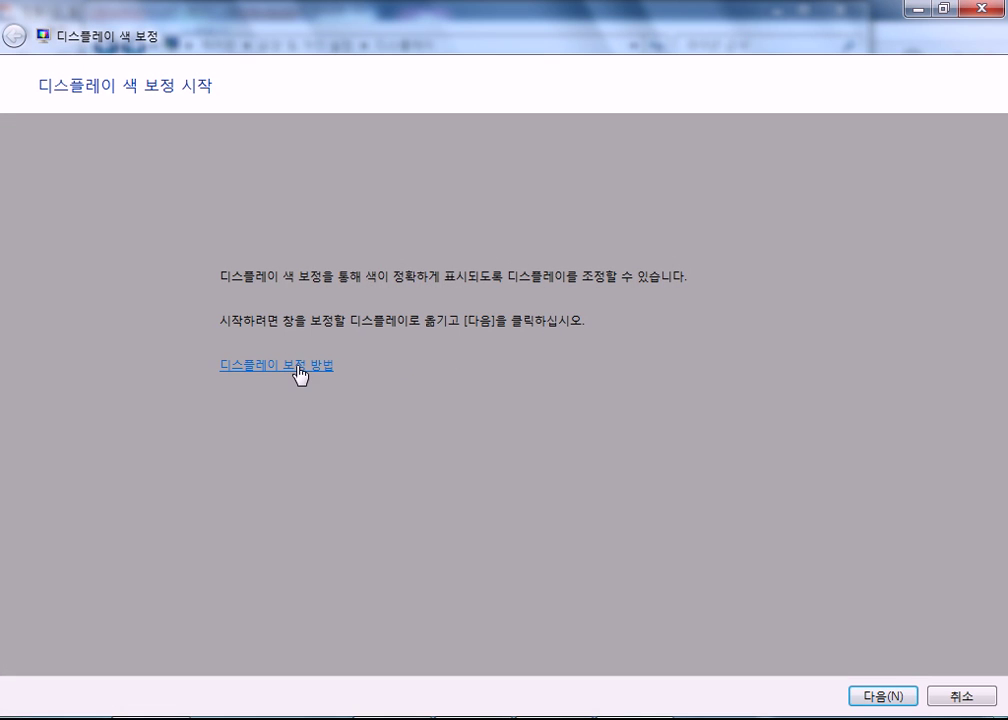
{"action": "left_click", "coordinate": [892, 700]}
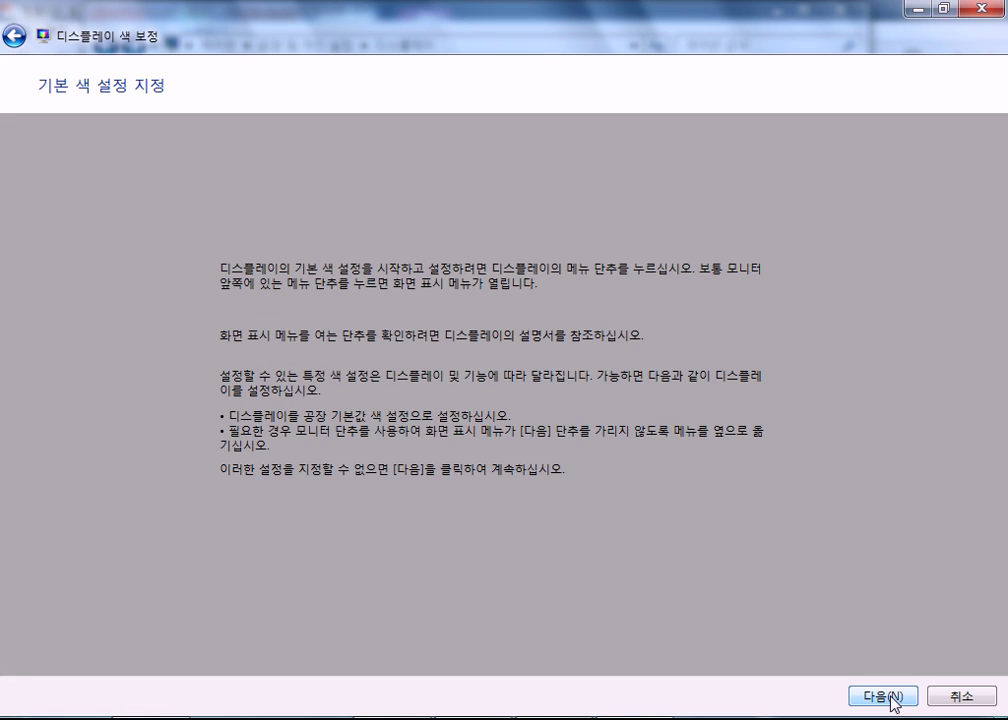
{"action": "left_click", "coordinate": [892, 701]}
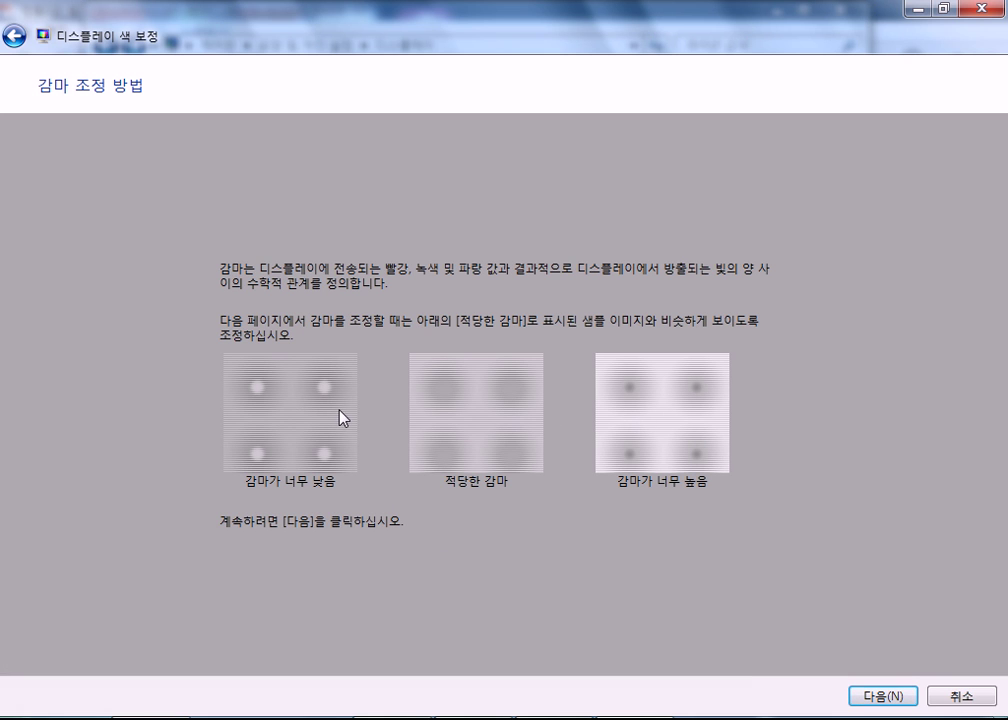
{"action": "left_click", "coordinate": [870, 700]}
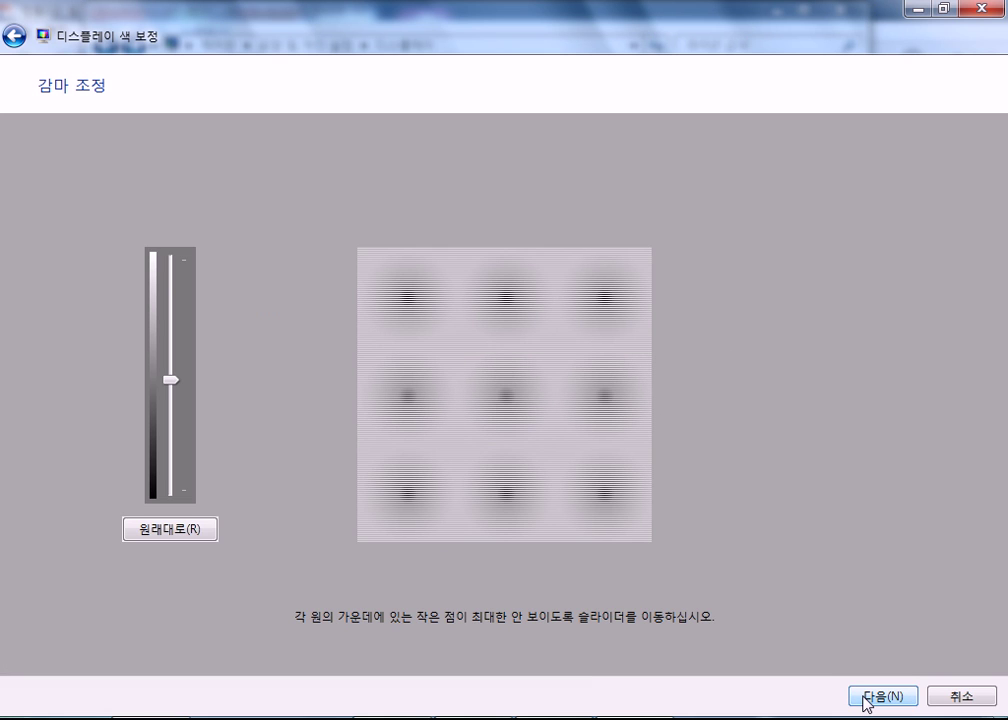
- Try moving the gamma slider to above the middle, continue to the brightness and contrast page, and cancel the calibration wizard
{"action": "left_click_drag", "start_coordinate": [171, 382], "coordinate": [184, 311]}
{"action": "left_click_drag", "start_coordinate": [185, 424], "coordinate": [272, 340]}
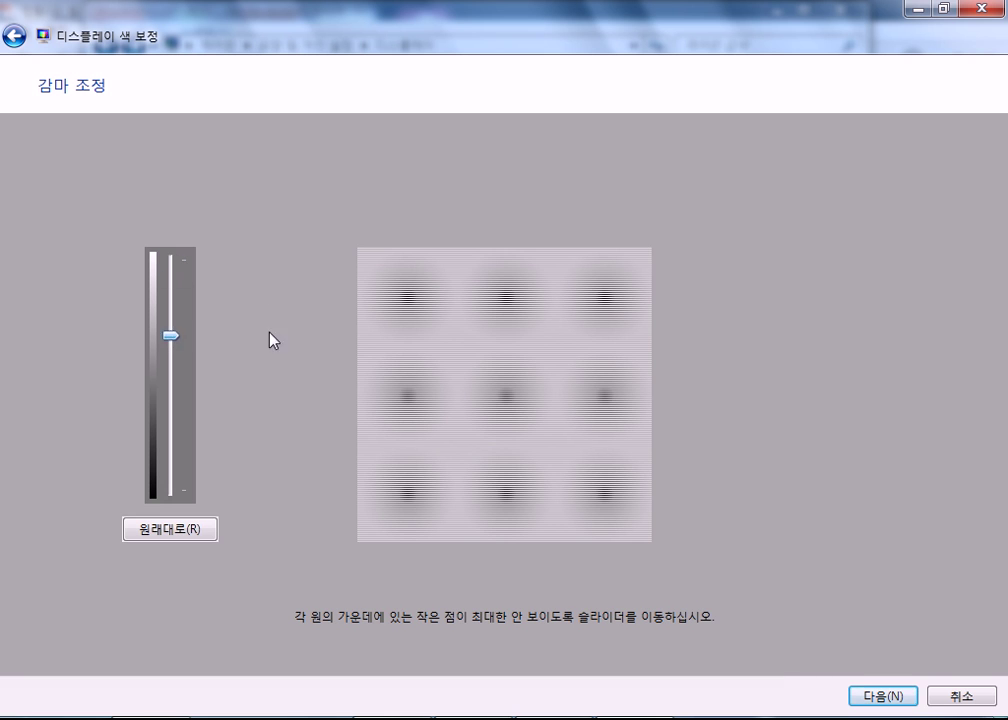
{"action": "left_click", "coordinate": [908, 700]}
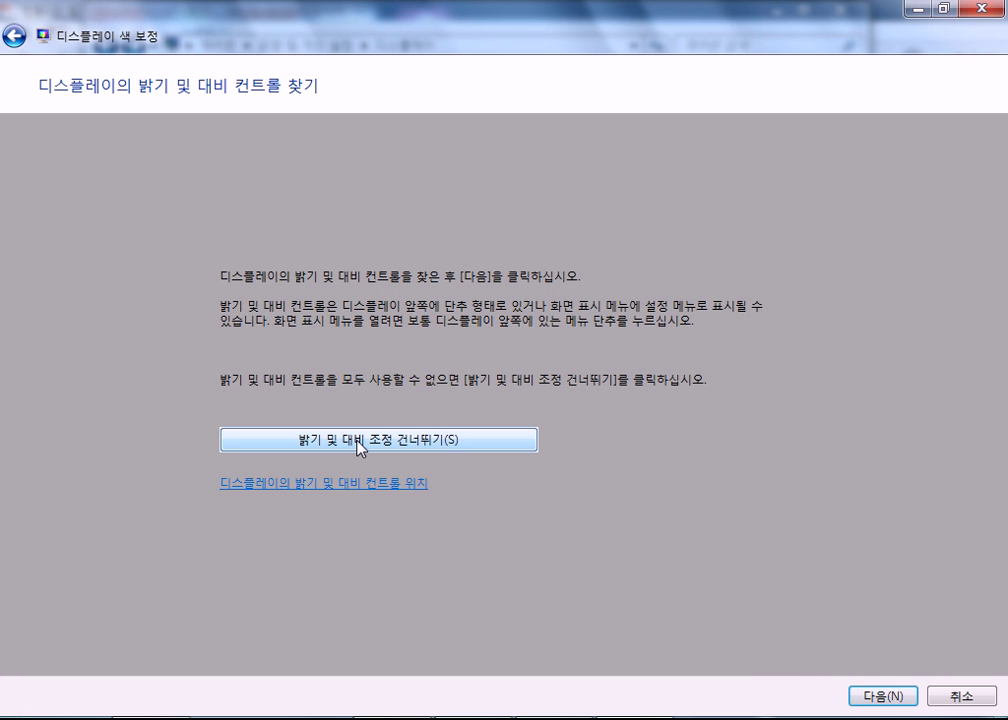
{"action": "left_click", "coordinate": [962, 697]}
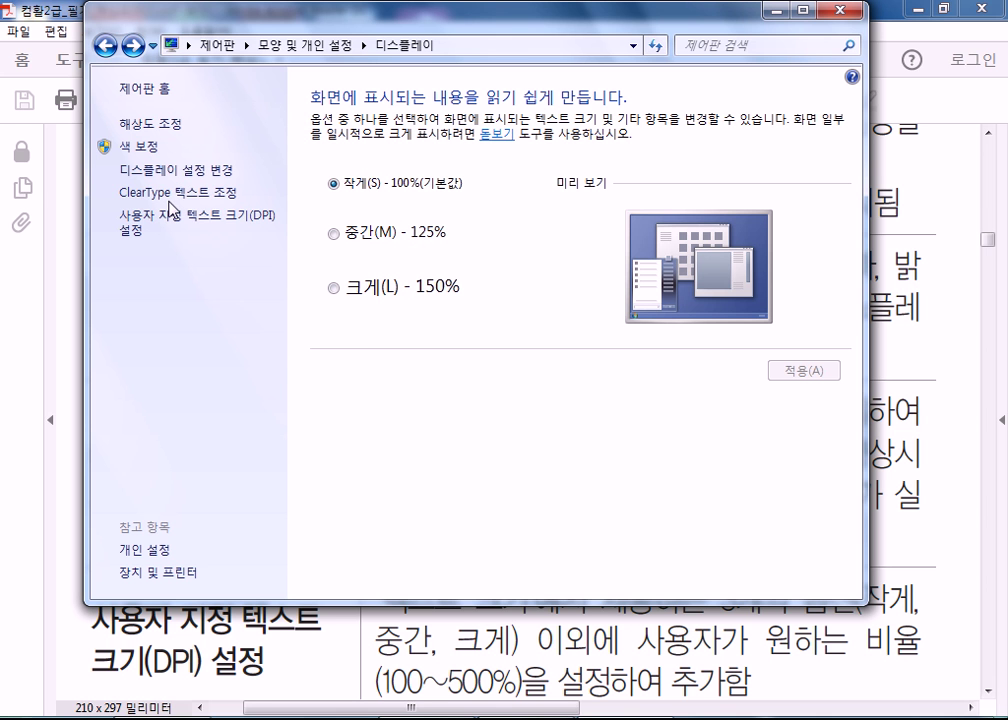
{"action": "left_click", "coordinate": [126, 145]}
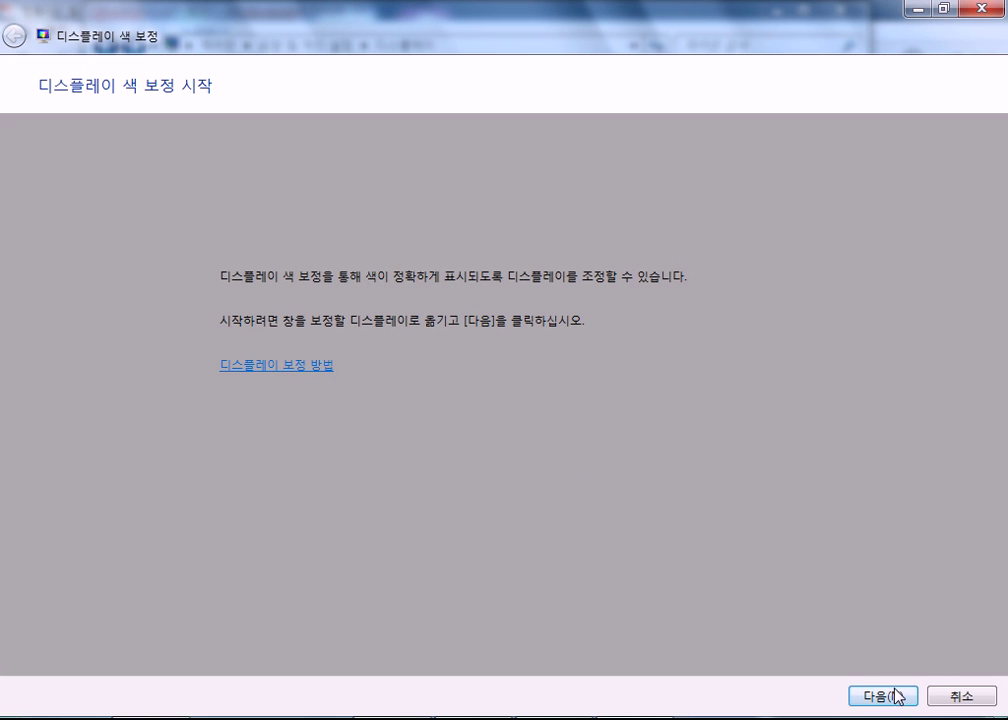
{"action": "left_click", "coordinate": [897, 695]}
{"action": "left_click", "coordinate": [952, 695]}
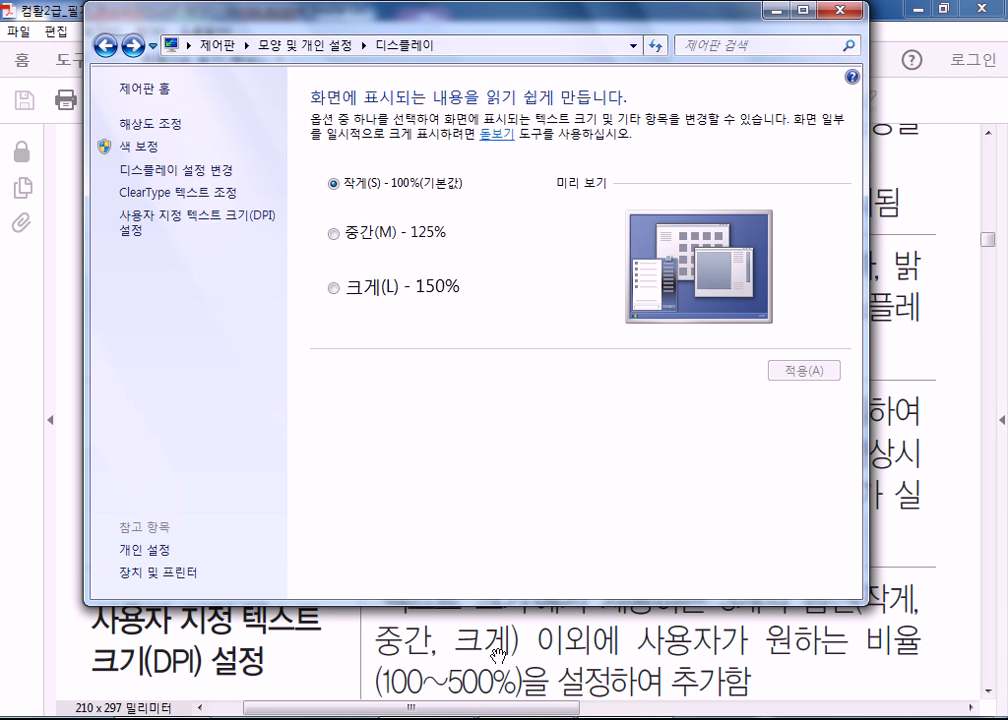
- Switch to the PDF summary, read the ClearType 텍스트 조정 and 사용자 지정 텍스트 크기(DPI) 설정 entries, and go to the 복수 모니터 note
{"action": "left_click", "coordinate": [492, 718]}
{"action": "left_click_drag", "start_coordinate": [475, 522], "coordinate": [461, 245]}
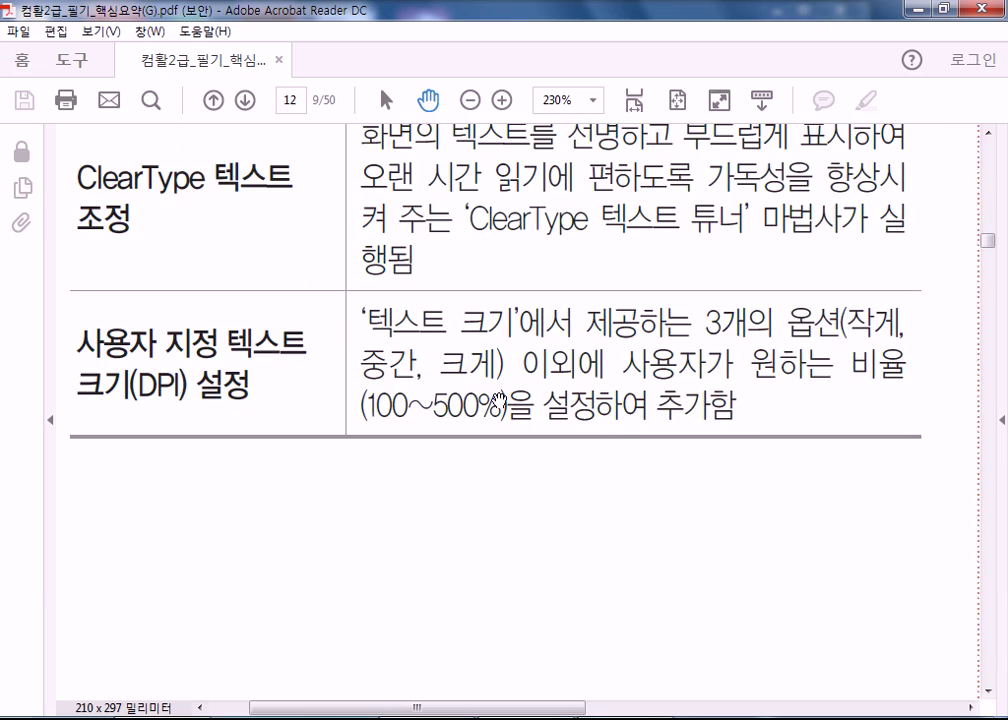
{"action": "left_click_drag", "start_coordinate": [624, 363], "coordinate": [230, 407]}
{"action": "left_click_drag", "start_coordinate": [634, 267], "coordinate": [450, 675]}
{"action": "left_click_drag", "start_coordinate": [572, 251], "coordinate": [532, 645]}
{"action": "left_click_drag", "start_coordinate": [518, 343], "coordinate": [544, 684]}
{"action": "left_click_drag", "start_coordinate": [524, 319], "coordinate": [496, 625]}
{"action": "left_click_drag", "start_coordinate": [499, 427], "coordinate": [505, 206]}
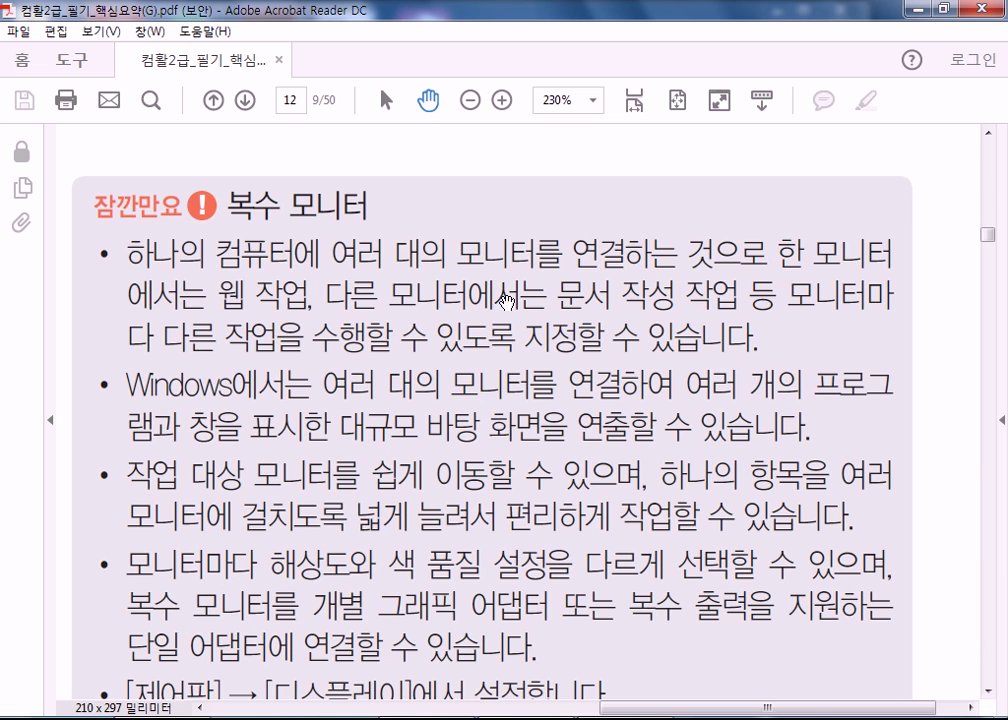
- Read the 복수 모니터 note down to the heading of section 022, 제어판 – 시스템/장치 관리자
{"action": "left_click_drag", "start_coordinate": [489, 357], "coordinate": [481, 330]}
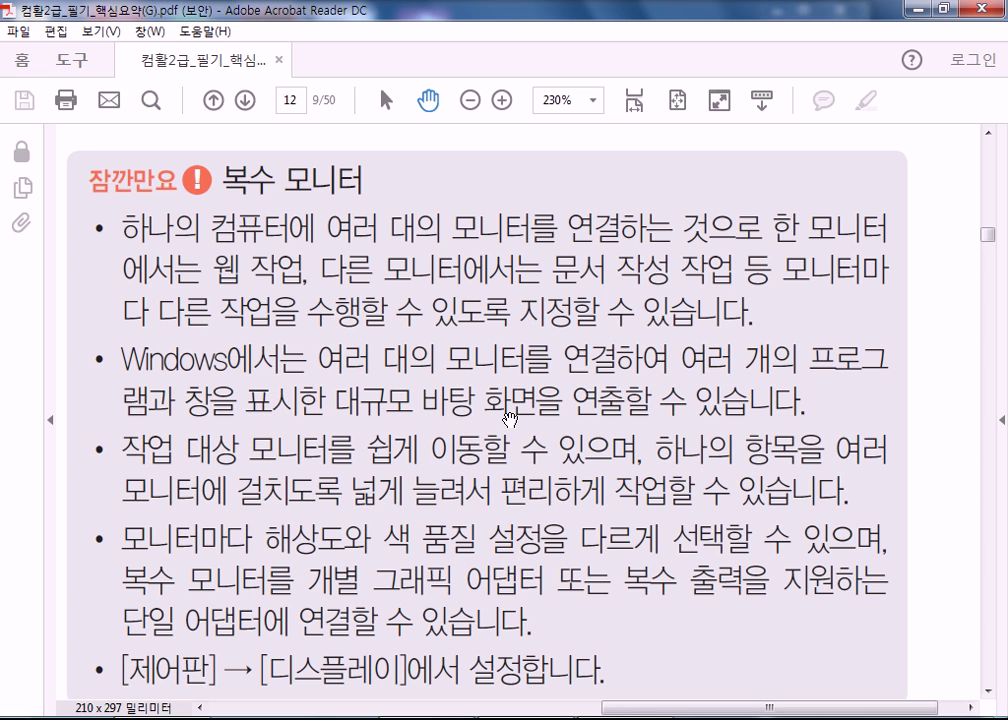
{"action": "left_click_drag", "start_coordinate": [500, 545], "coordinate": [492, 318]}
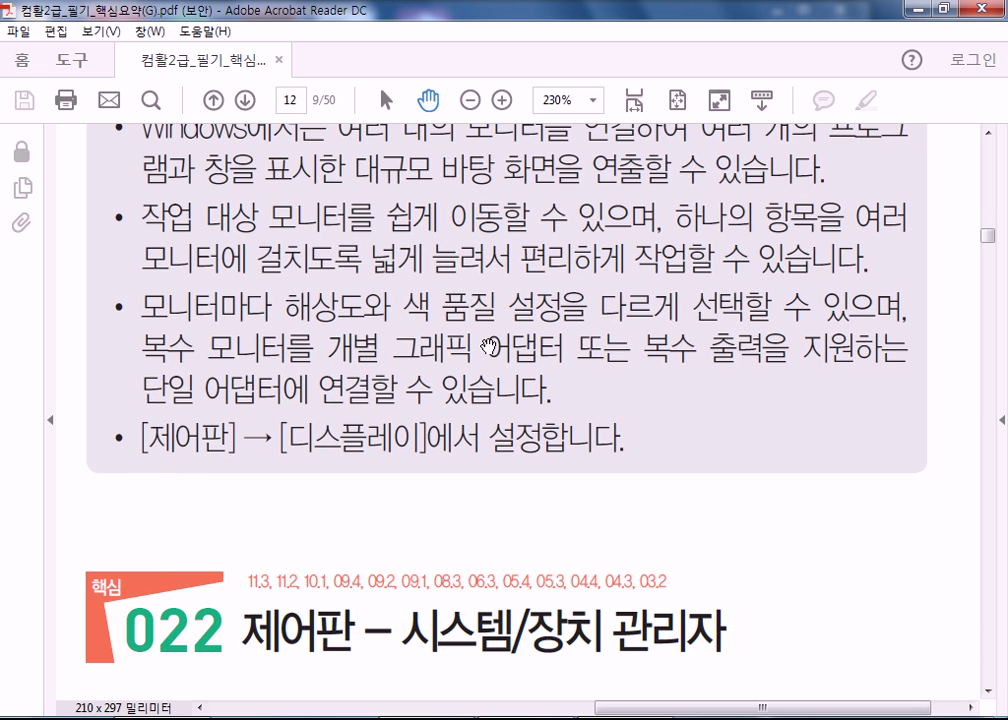
{"action": "scroll", "coordinate": [482, 306], "scroll_direction": "up", "scroll_amount": 2}
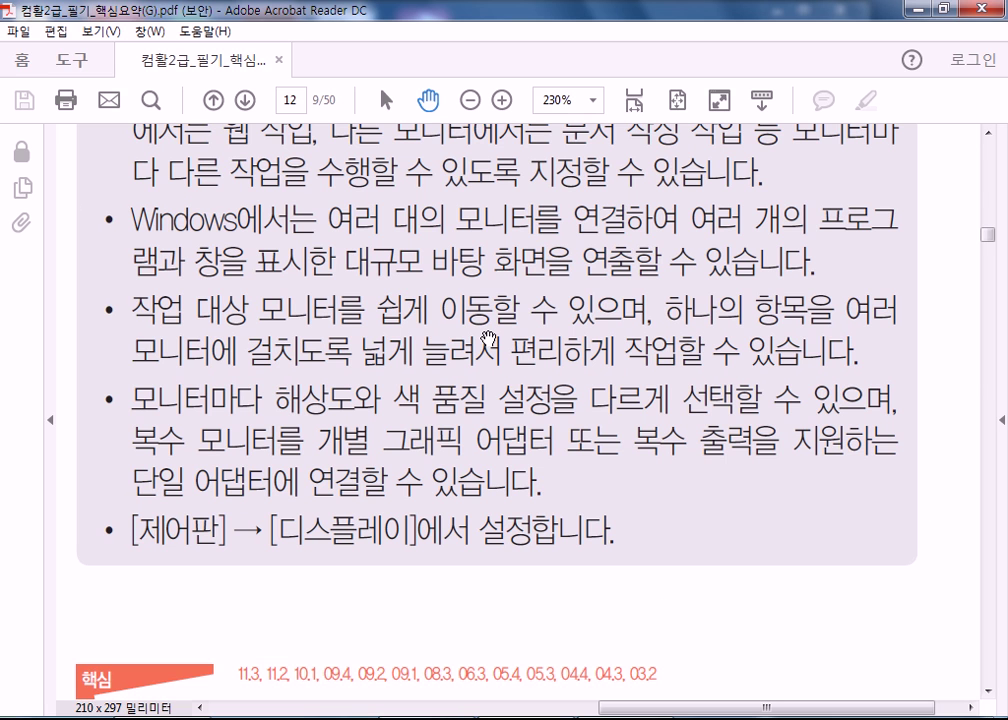
{"action": "left_click_drag", "start_coordinate": [497, 329], "coordinate": [512, 242]}
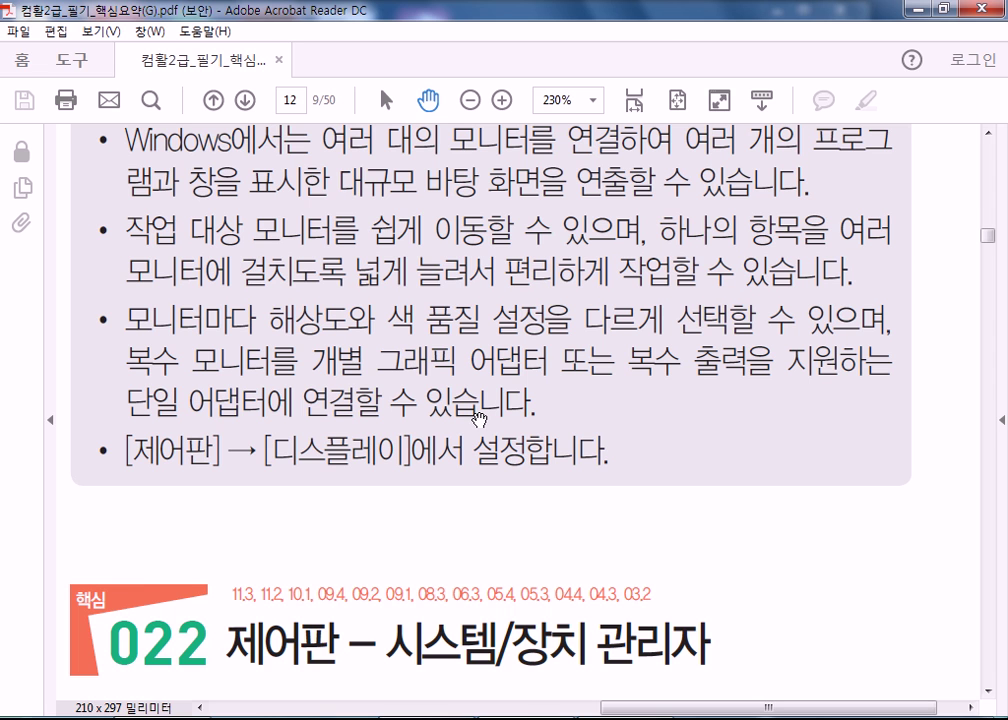
{"action": "scroll", "coordinate": [463, 407], "scroll_direction": "down", "scroll_amount": 1}
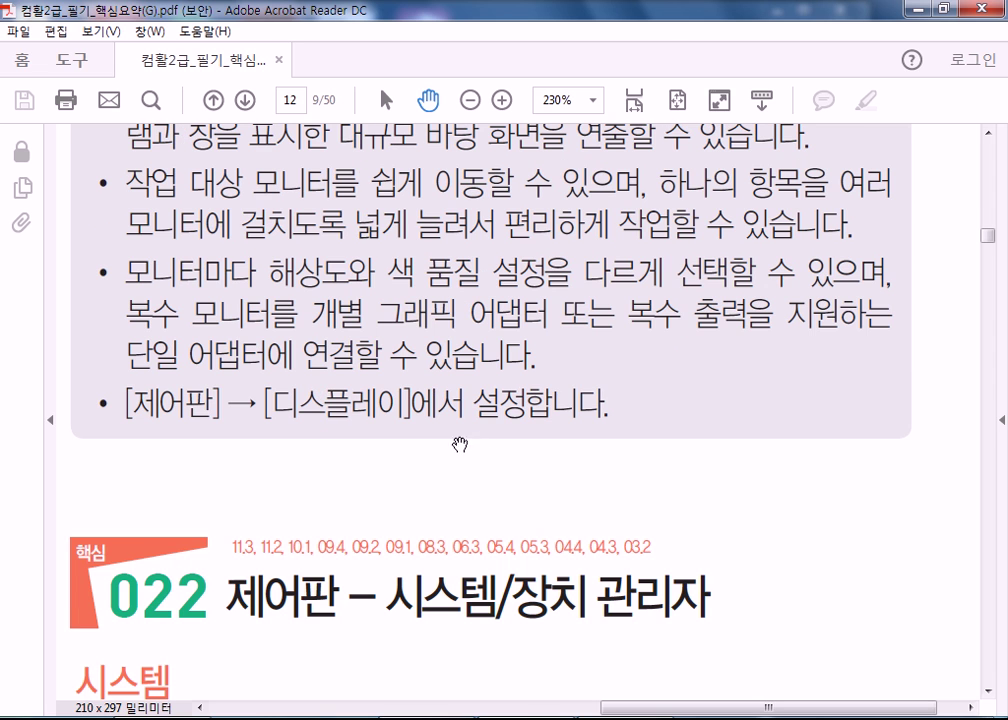
{"action": "scroll", "coordinate": [459, 444], "scroll_direction": "down", "scroll_amount": 5}
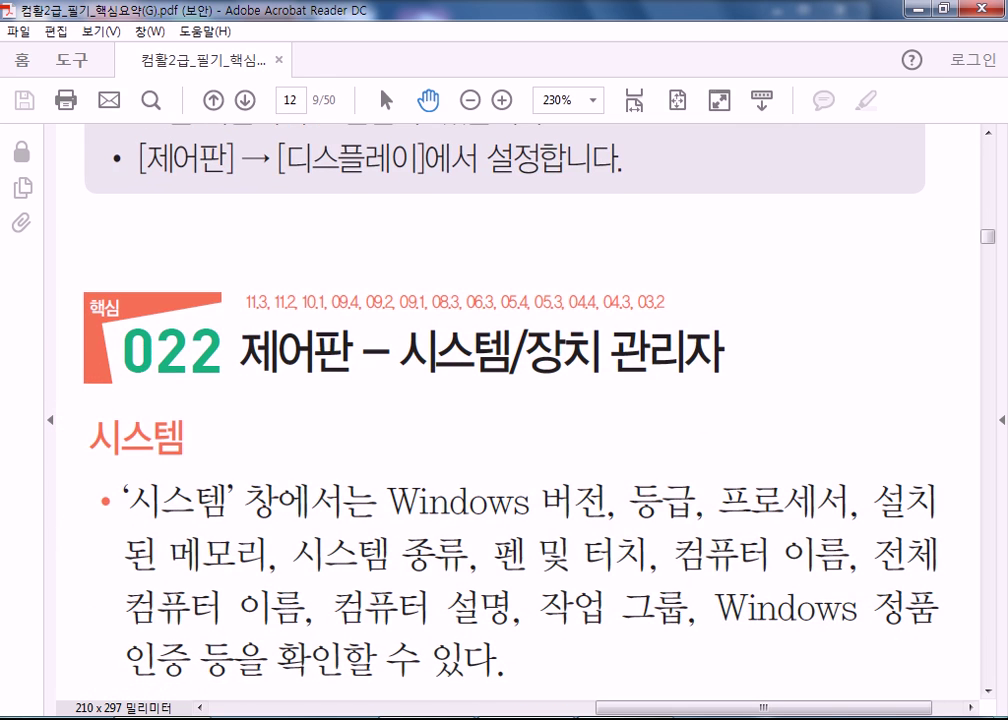
- Switch to the Control Panel, check the monitor shown in the 화면 해상도 settings, and cancel out of them
{"action": "key", "text": "alt+Tab"}
{"action": "left_click", "coordinate": [154, 127]}
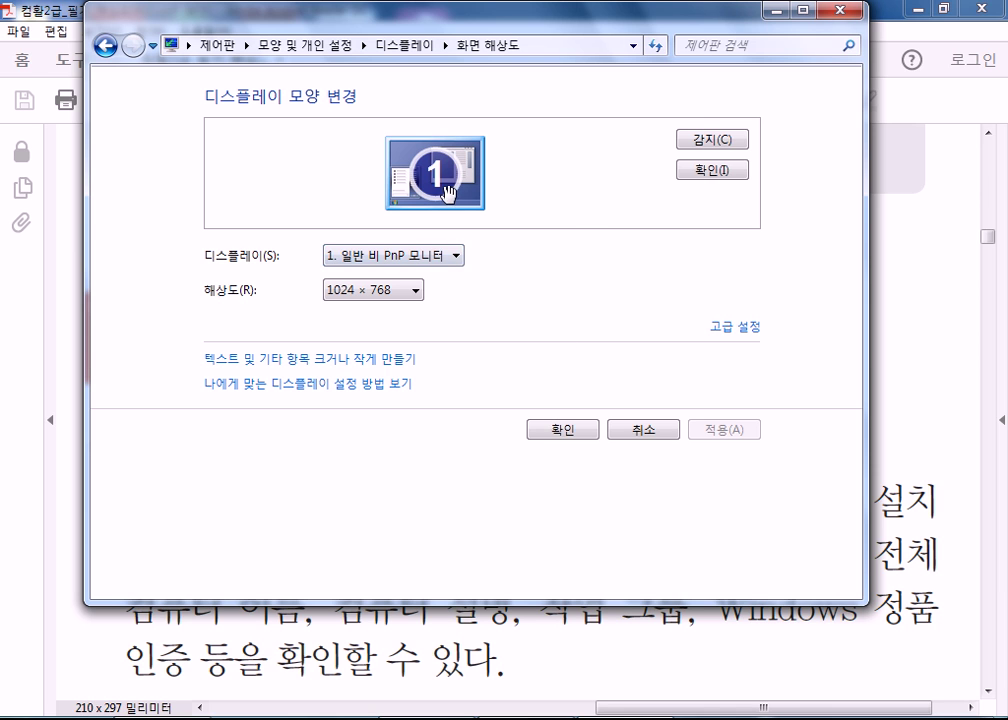
{"action": "left_click", "coordinate": [645, 431]}
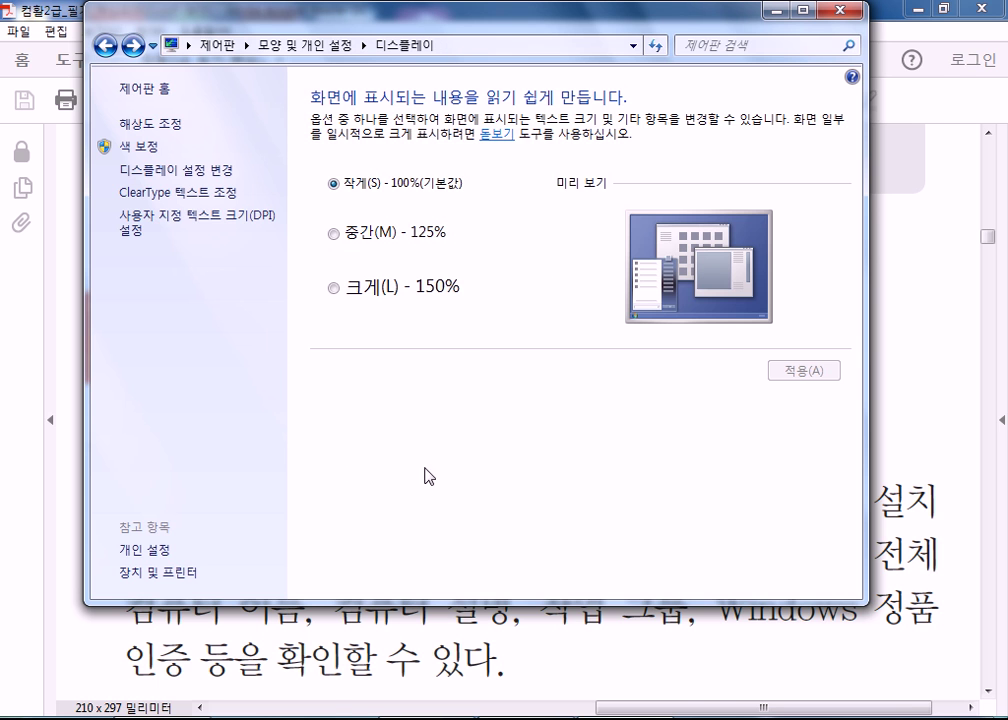
- Return to the PDF summary and read the 시스템 part of section 022
{"action": "key", "text": "alt+F4"}
{"action": "left_click_drag", "start_coordinate": [475, 545], "coordinate": [479, 391]}
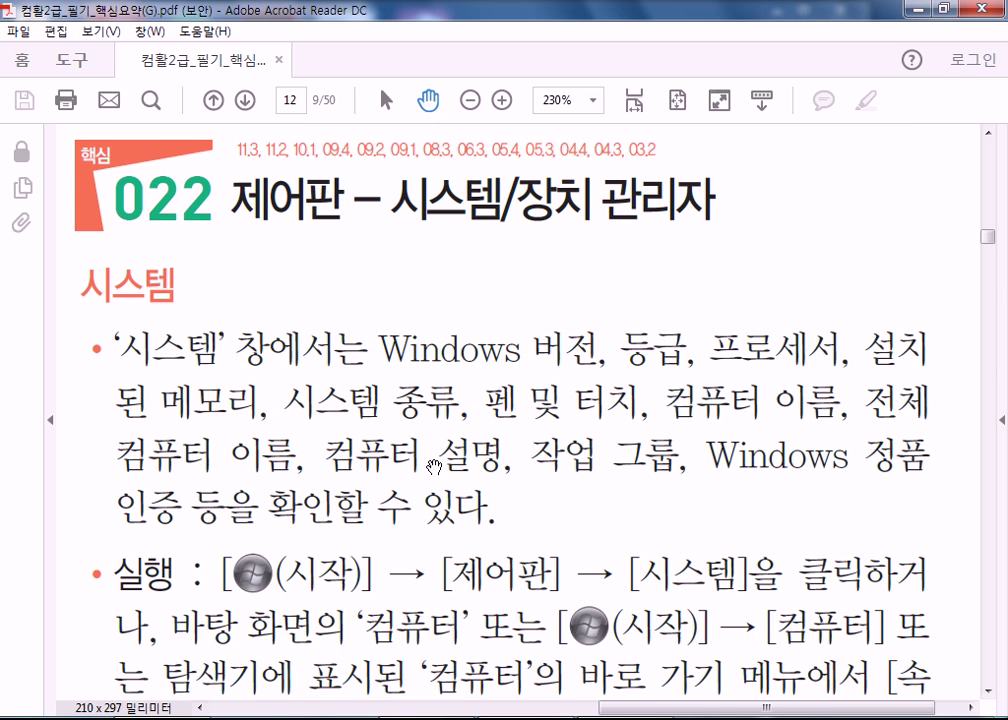
{"action": "left_click_drag", "start_coordinate": [465, 455], "coordinate": [465, 418]}
- Switch back to the Control Panel and open 장치 관리자 from the 하드웨어 및 소리 category
{"action": "right_click", "coordinate": [627, 718]}
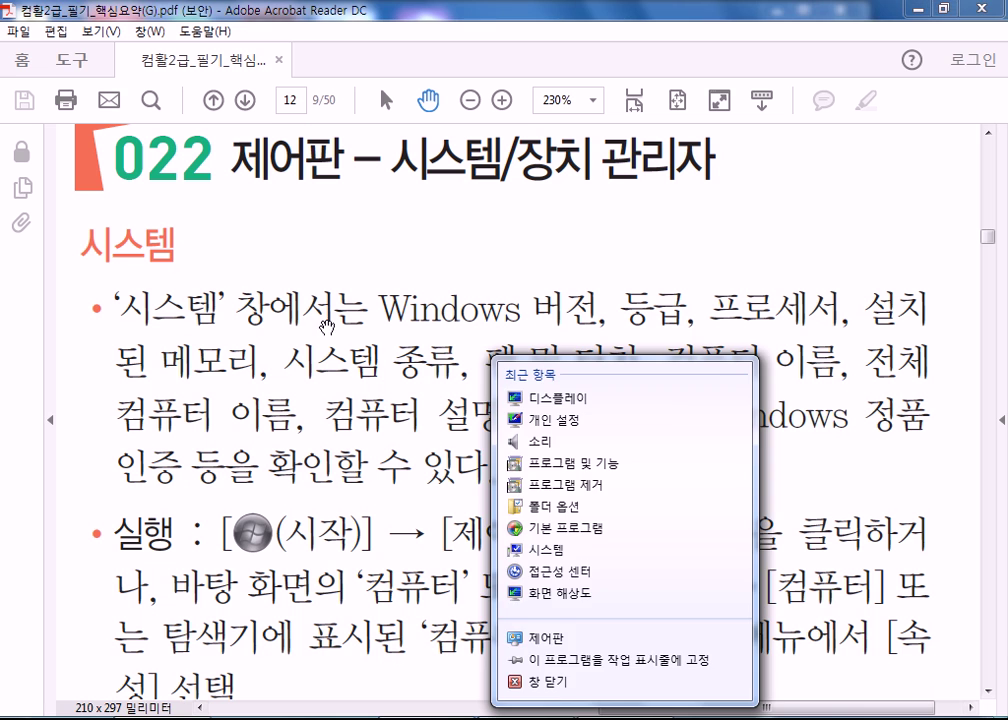
{"action": "left_click", "coordinate": [608, 549]}
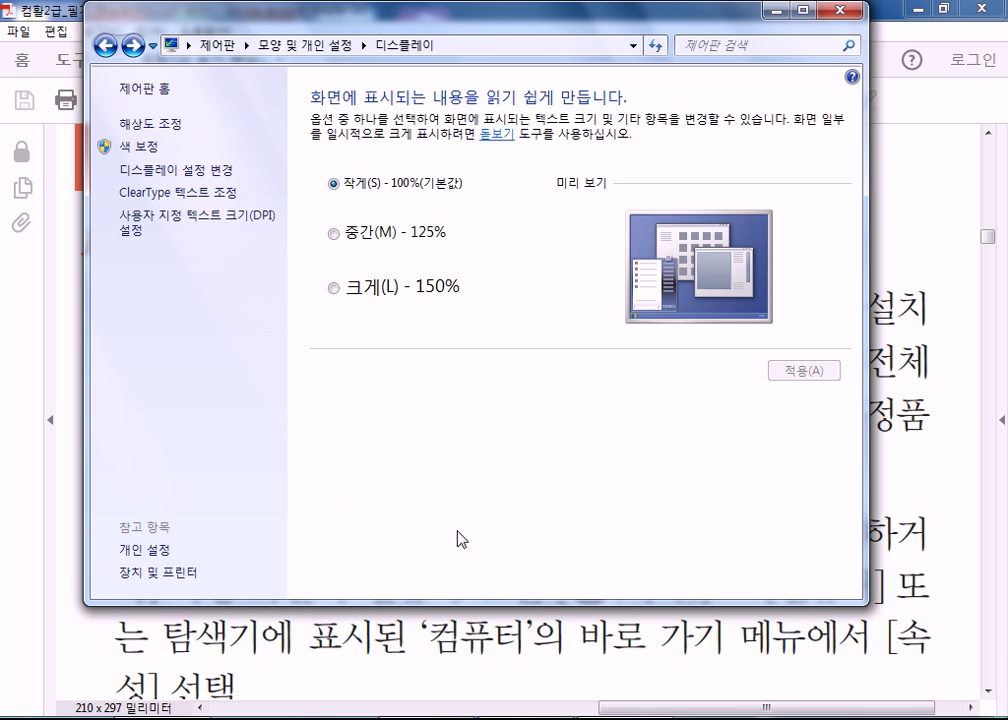
{"action": "left_click", "coordinate": [105, 45]}
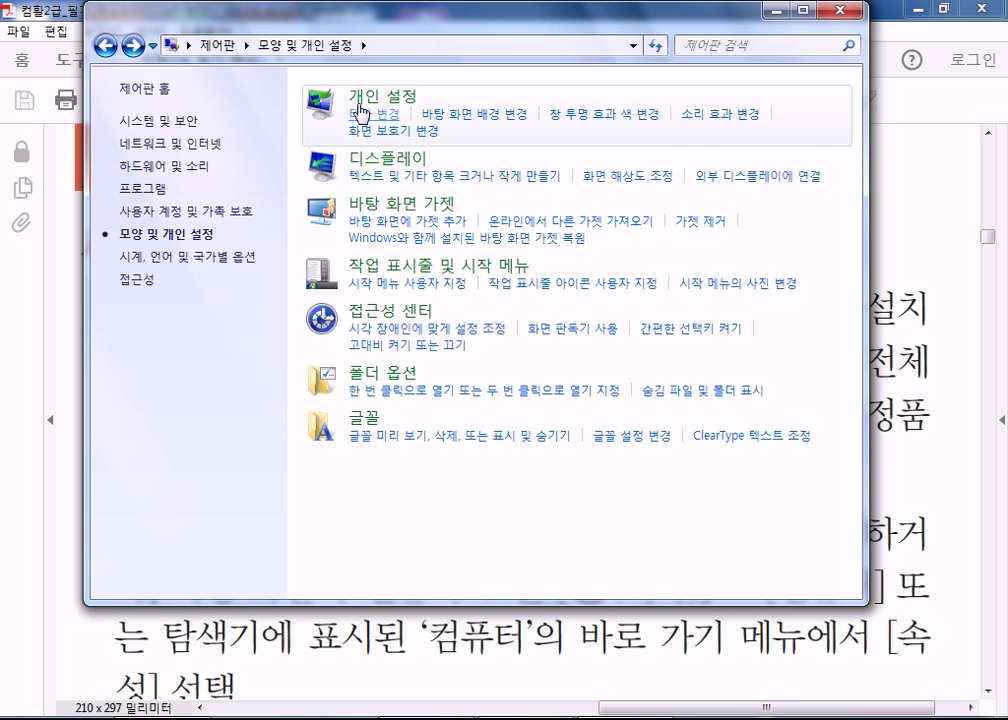
{"action": "left_click", "coordinate": [105, 45]}
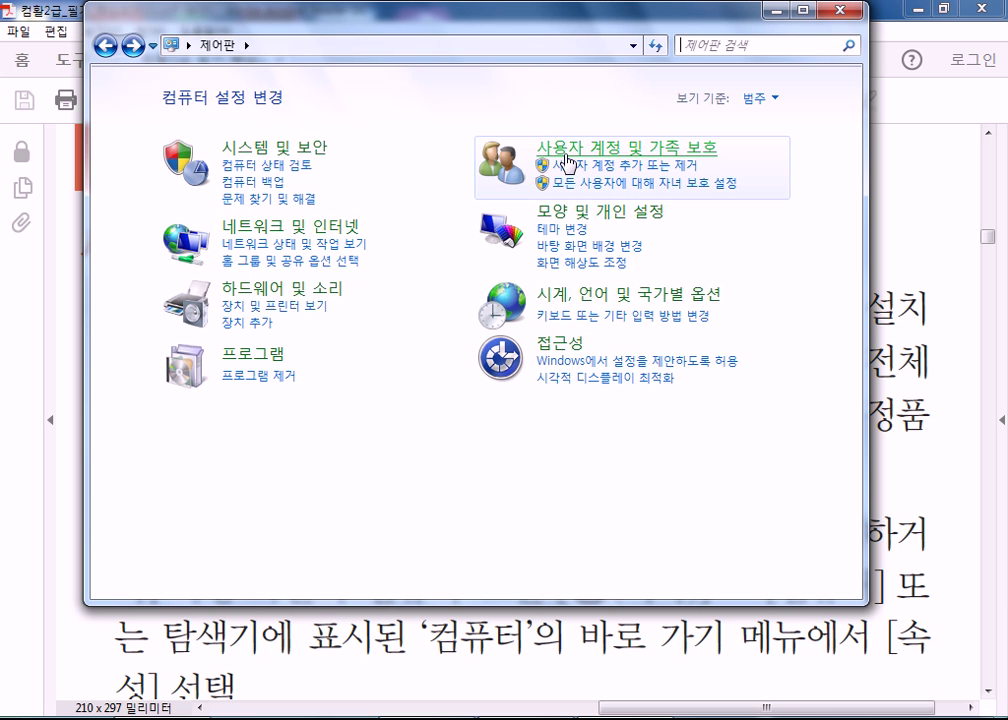
{"action": "left_click", "coordinate": [276, 290]}
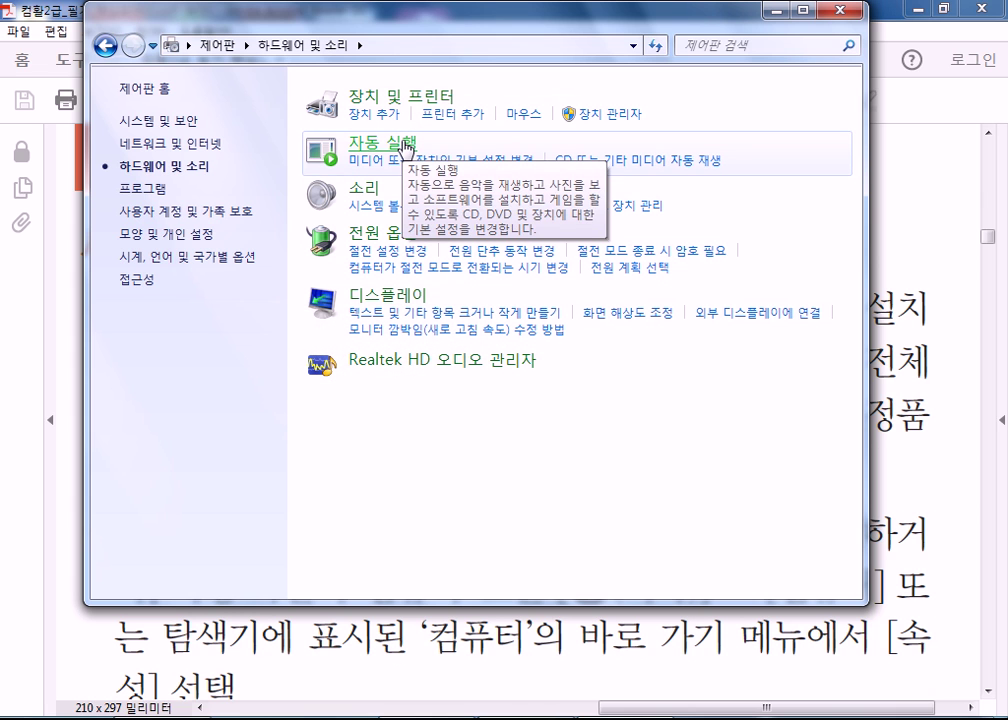
{"action": "left_click", "coordinate": [612, 116]}
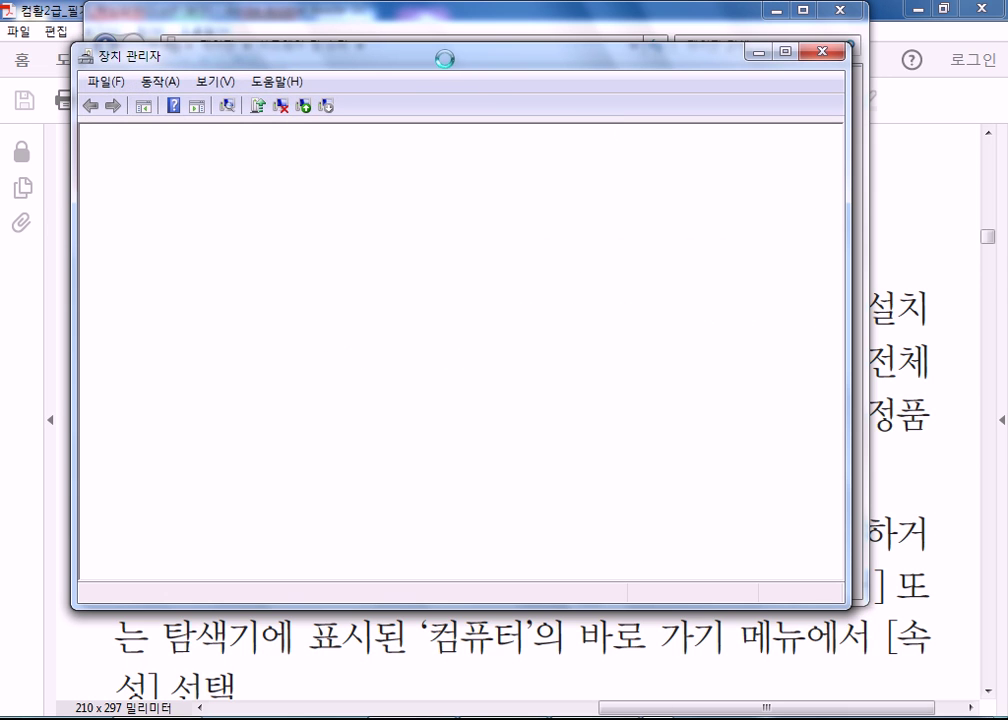
- Select PCI 단순 통신 컨트롤러 in 장치 관리자 and expand the DVD/CD-ROM 드라이브, IDE ATA/ATAPI 컨트롤러 and 네트워크 어댑터 categories
{"action": "left_click_drag", "start_coordinate": [436, 68], "coordinate": [522, 61]}
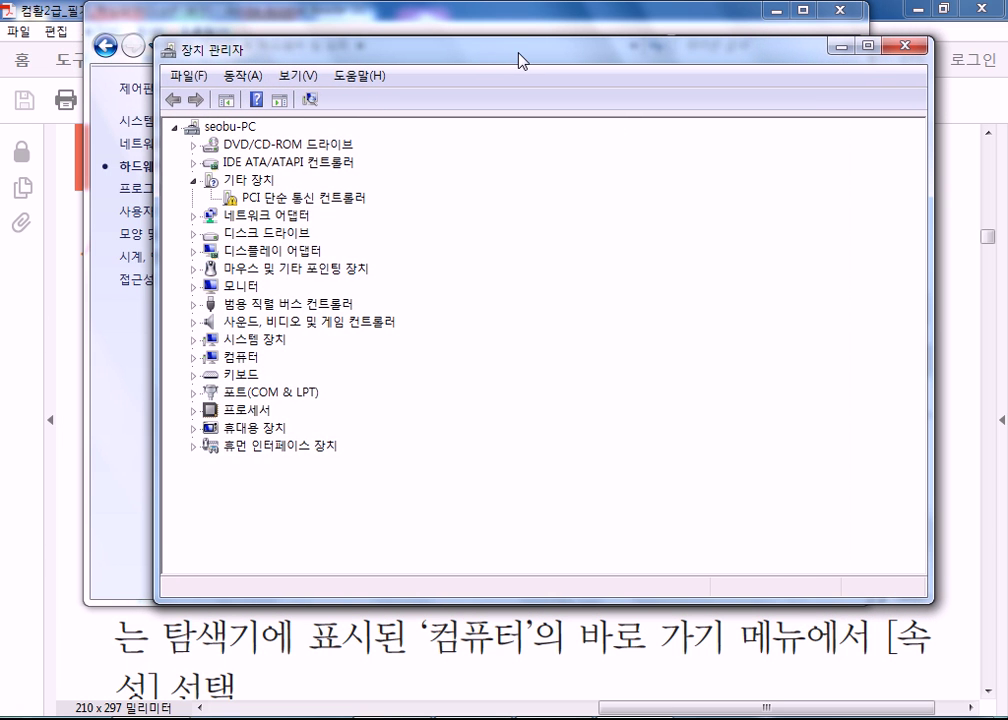
{"action": "left_click", "coordinate": [278, 204]}
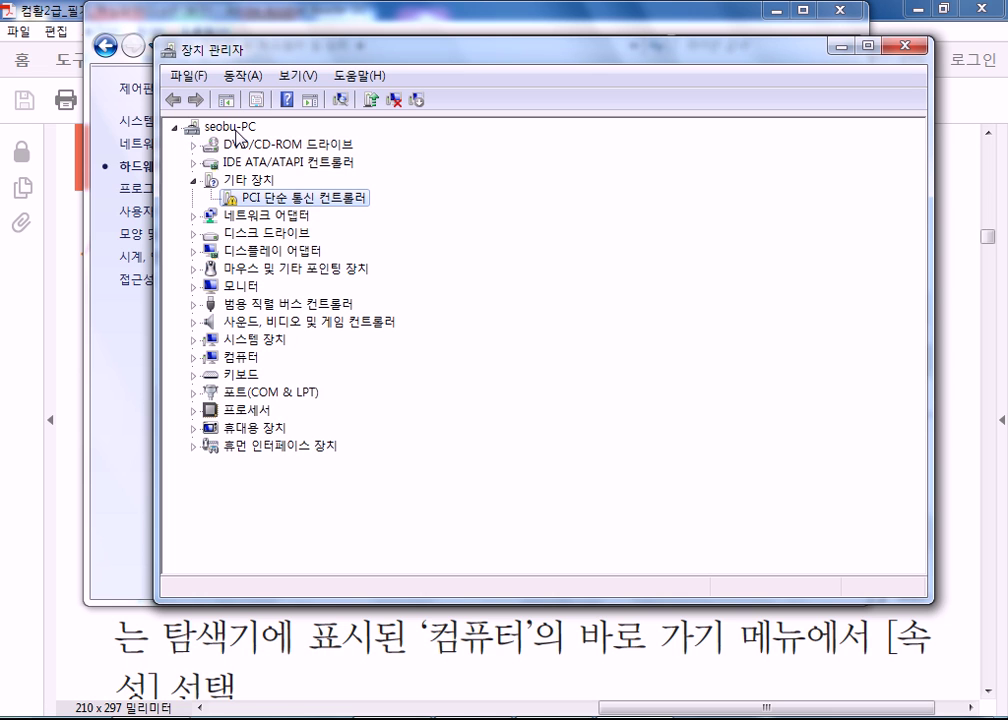
{"action": "left_click", "coordinate": [193, 144]}
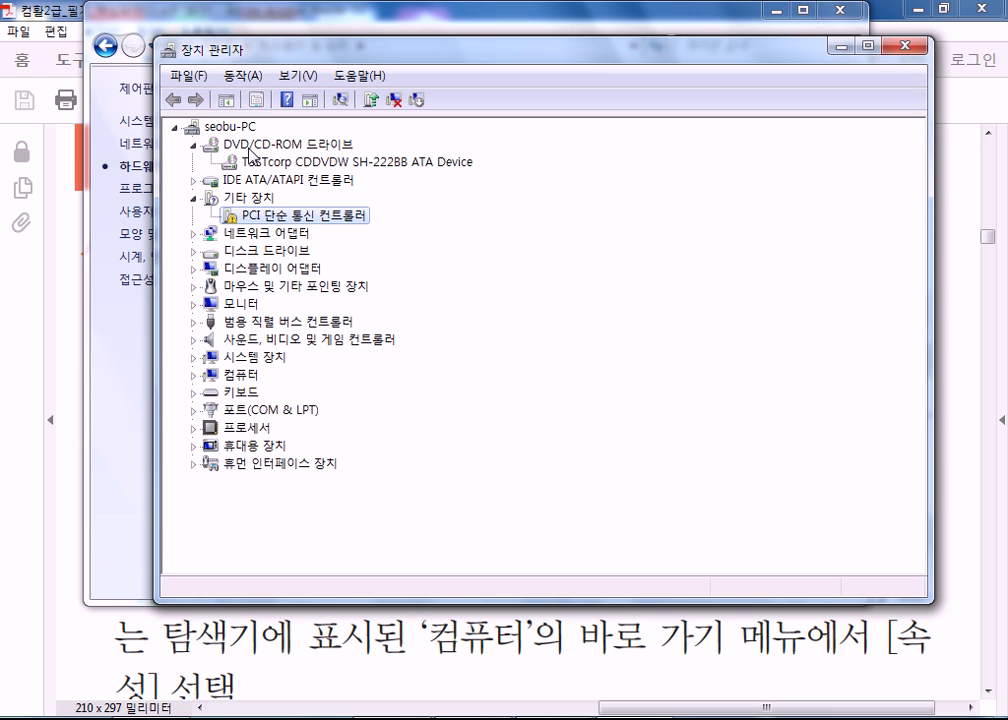
{"action": "left_click", "coordinate": [194, 180]}
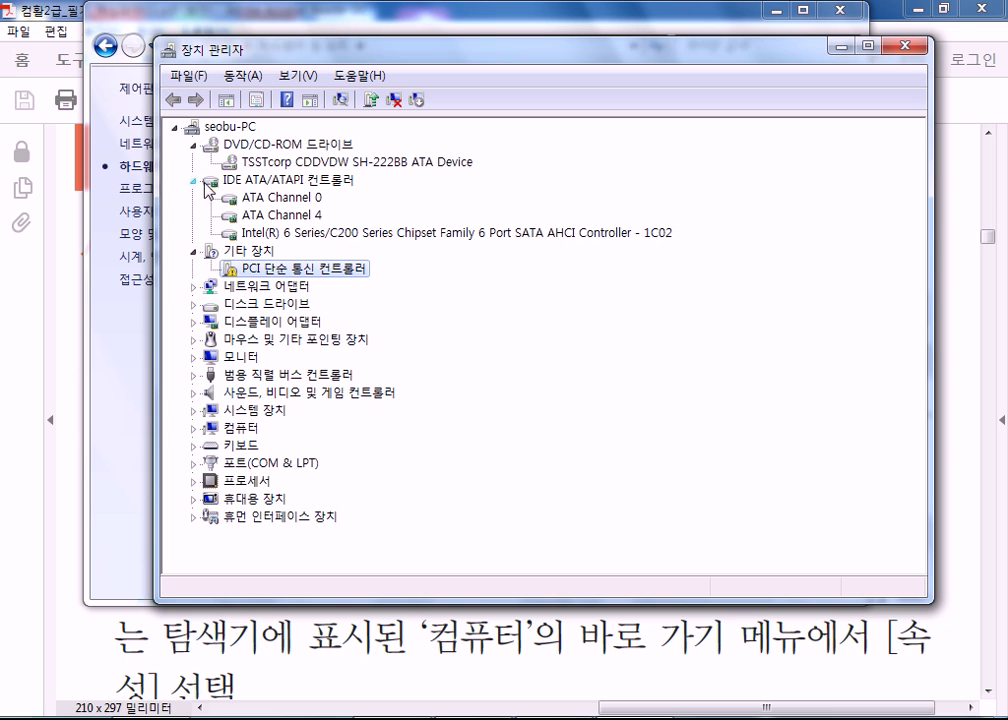
{"action": "left_click", "coordinate": [194, 286]}
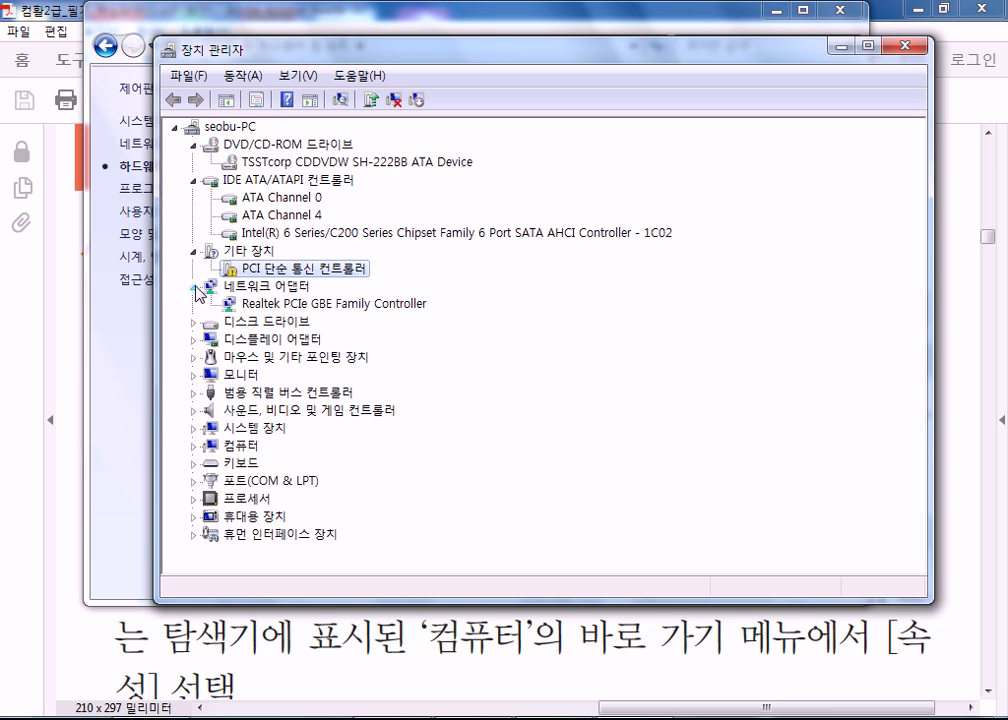
- Examine the Realtek network adapter entry and the devices under 디스플레이 어댑터 and 범용 직렬 버스 컨트롤러
{"action": "left_click", "coordinate": [276, 305]}
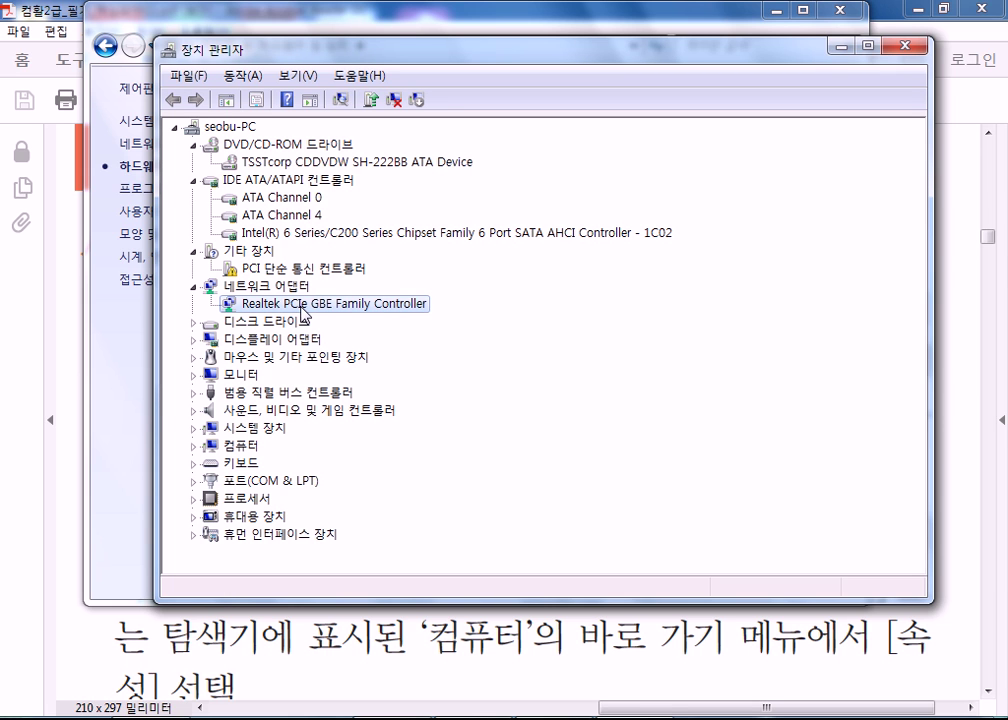
{"action": "double_click", "coordinate": [239, 341]}
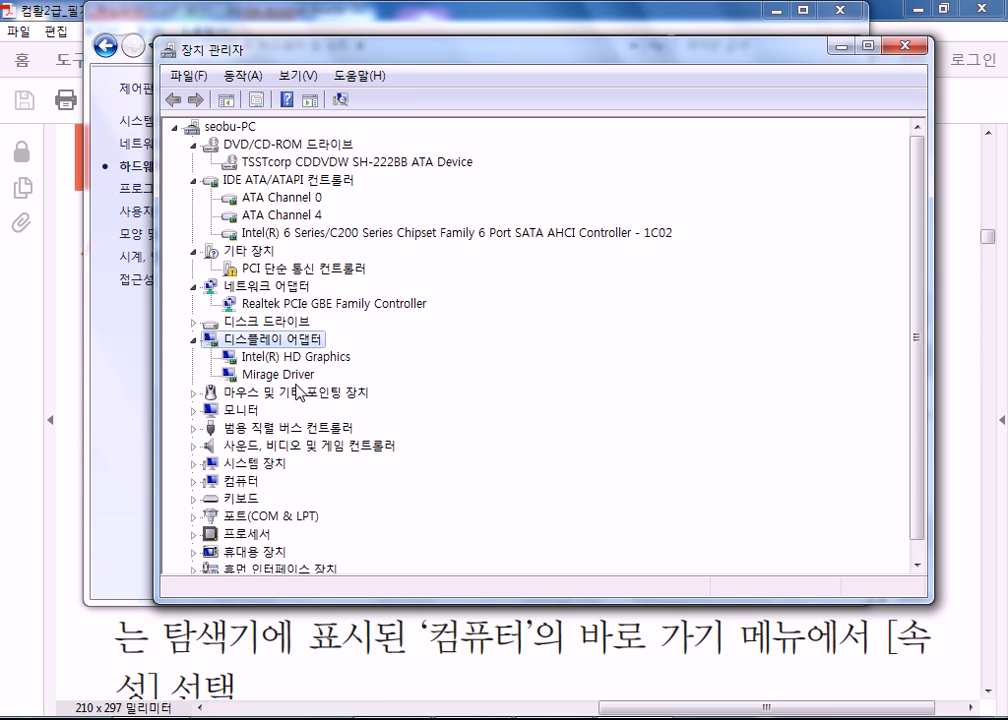
{"action": "double_click", "coordinate": [300, 427]}
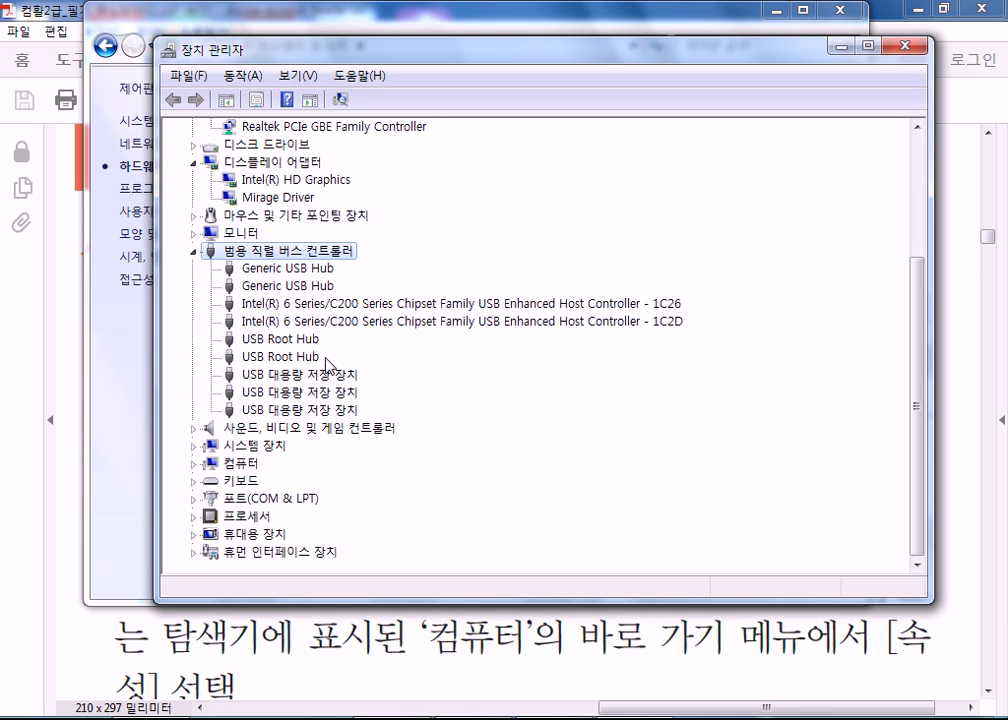
- Switch to the PDF summary and look through the '시스템 속성' 대화상자 table covering 컴퓨터 이름, 하드웨어 and 고급
{"action": "left_click", "coordinate": [499, 641]}
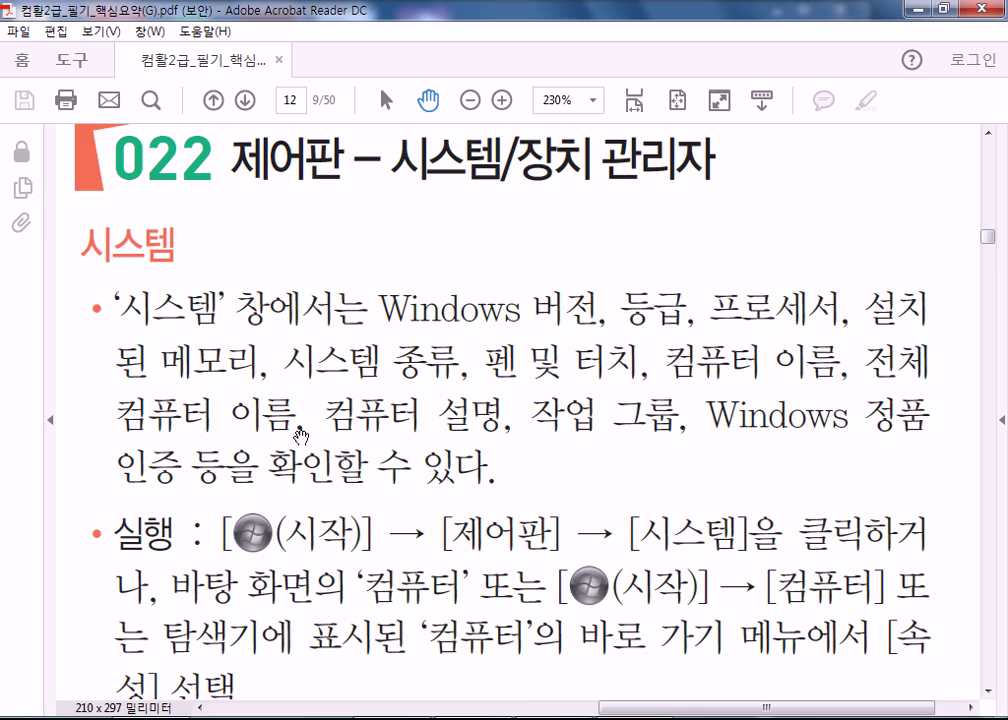
{"action": "scroll", "coordinate": [399, 497], "scroll_direction": "down", "scroll_amount": 6}
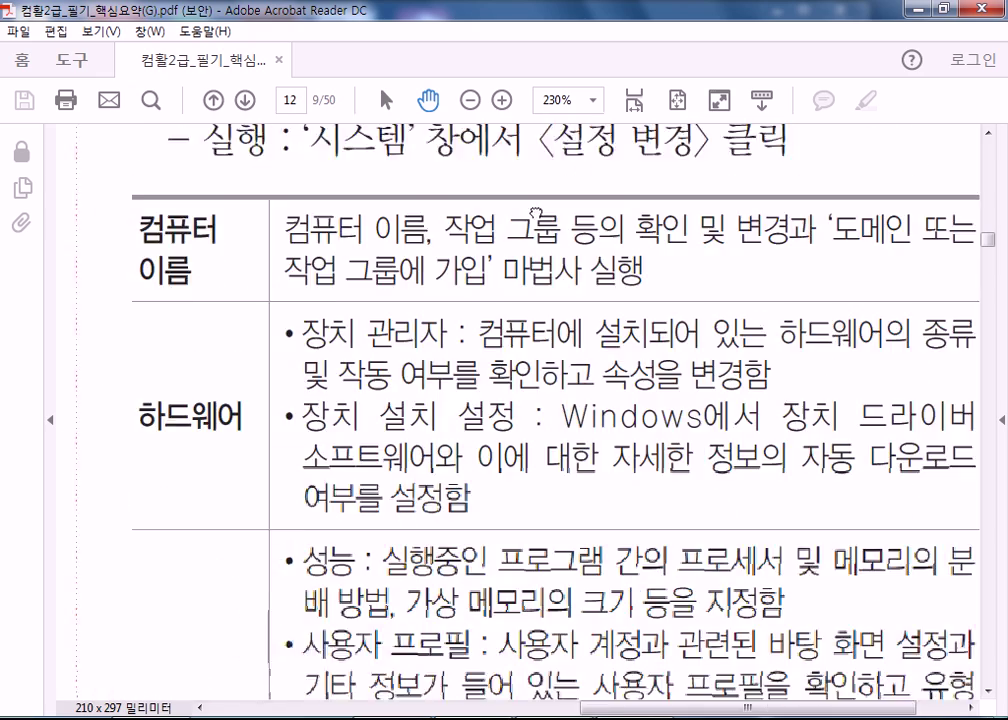
{"action": "left_click_drag", "start_coordinate": [520, 389], "coordinate": [419, 491]}
{"action": "left_click_drag", "start_coordinate": [520, 287], "coordinate": [554, 229]}
{"action": "scroll", "coordinate": [552, 270], "scroll_direction": "down", "scroll_amount": 10}
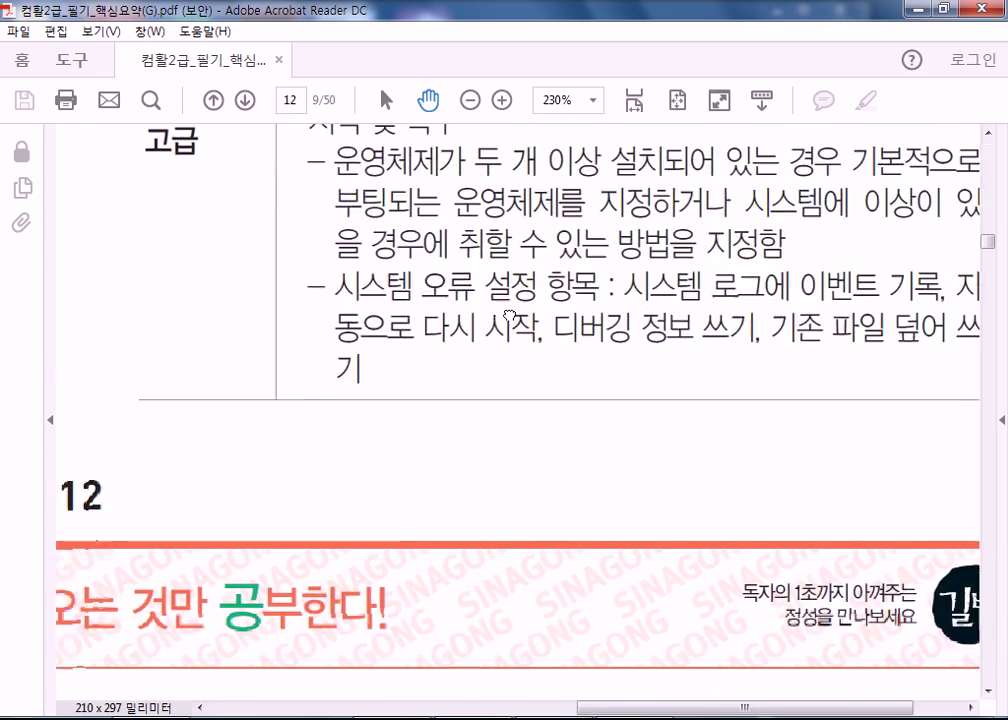
{"action": "scroll", "coordinate": [549, 309], "scroll_direction": "up", "scroll_amount": 10}
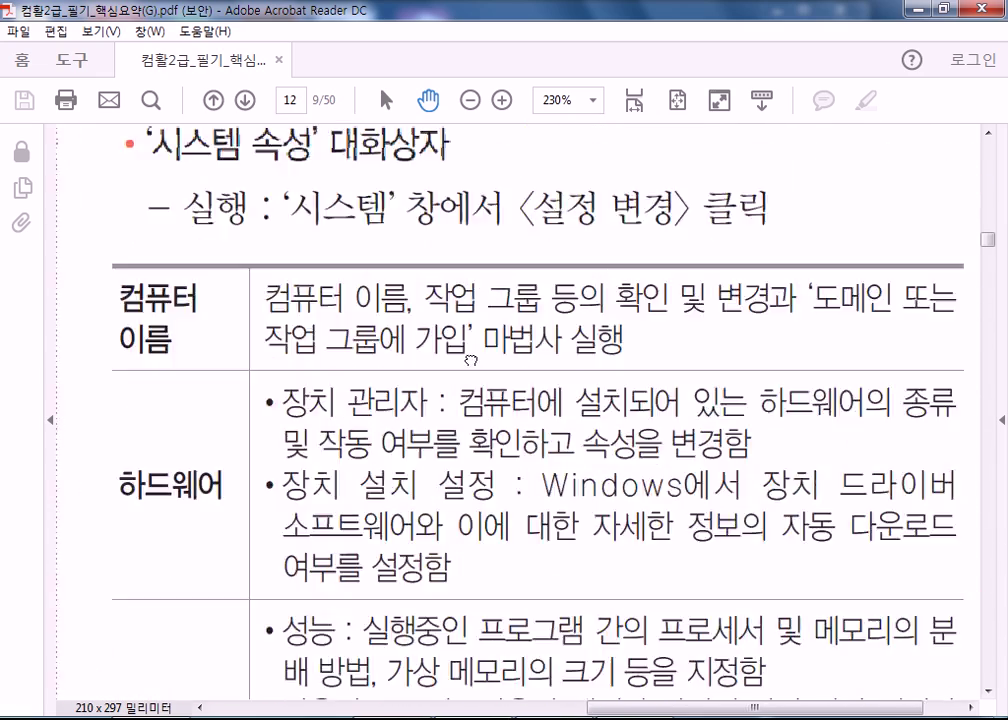
- Glance at 장치 관리자, then return to the PDF summary and reread the 실행 instructions for the 시스템 window
{"action": "key", "text": "alt+Tab"}
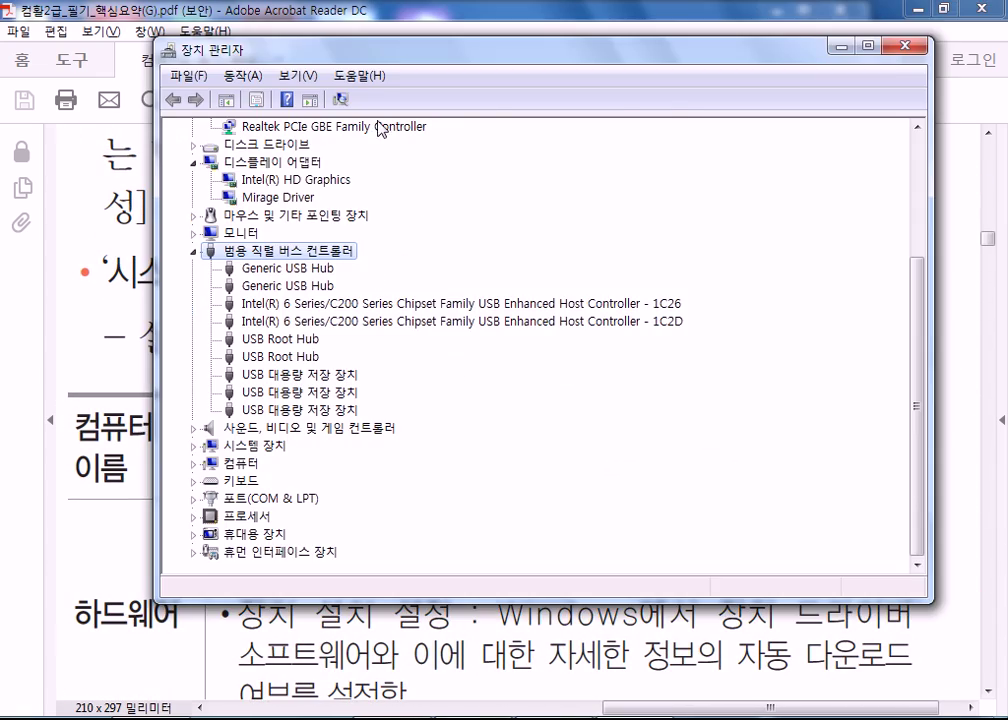
{"action": "key", "text": "alt+Tab"}
{"action": "left_click_drag", "start_coordinate": [340, 330], "coordinate": [337, 540]}
{"action": "left_click_drag", "start_coordinate": [420, 130], "coordinate": [405, 541]}
{"action": "scroll", "coordinate": [500, 400], "scroll_direction": "down", "scroll_amount": 3}
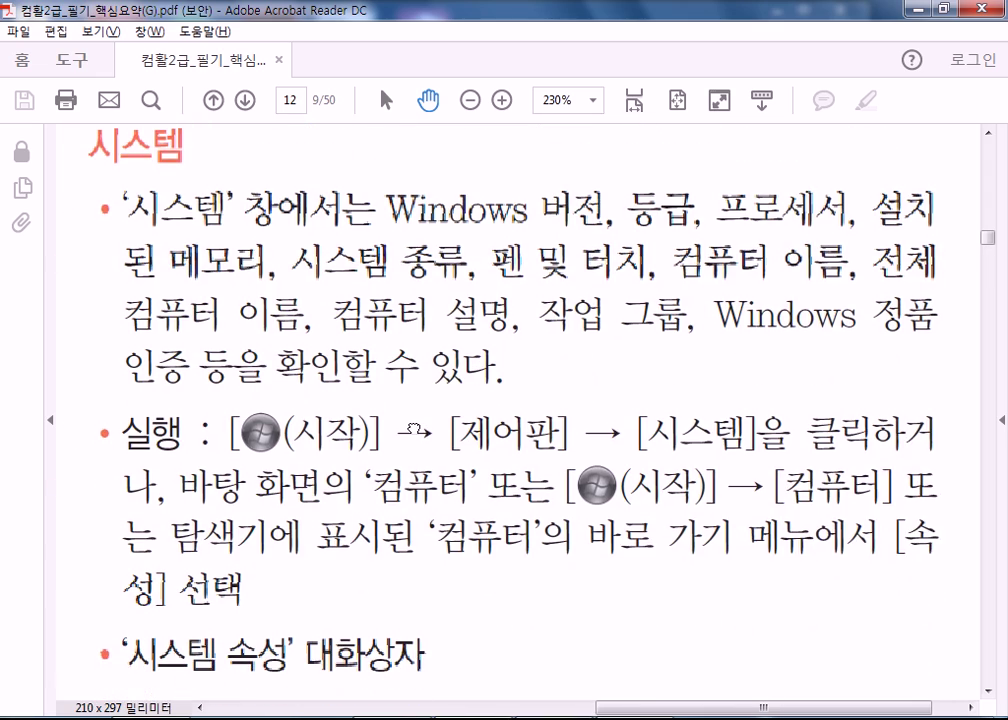
- Switch to the Control Panel, open the 시스템 page under 시스템 및 보안, and minimize the PDF summary
{"action": "key", "text": "alt+Tab"}
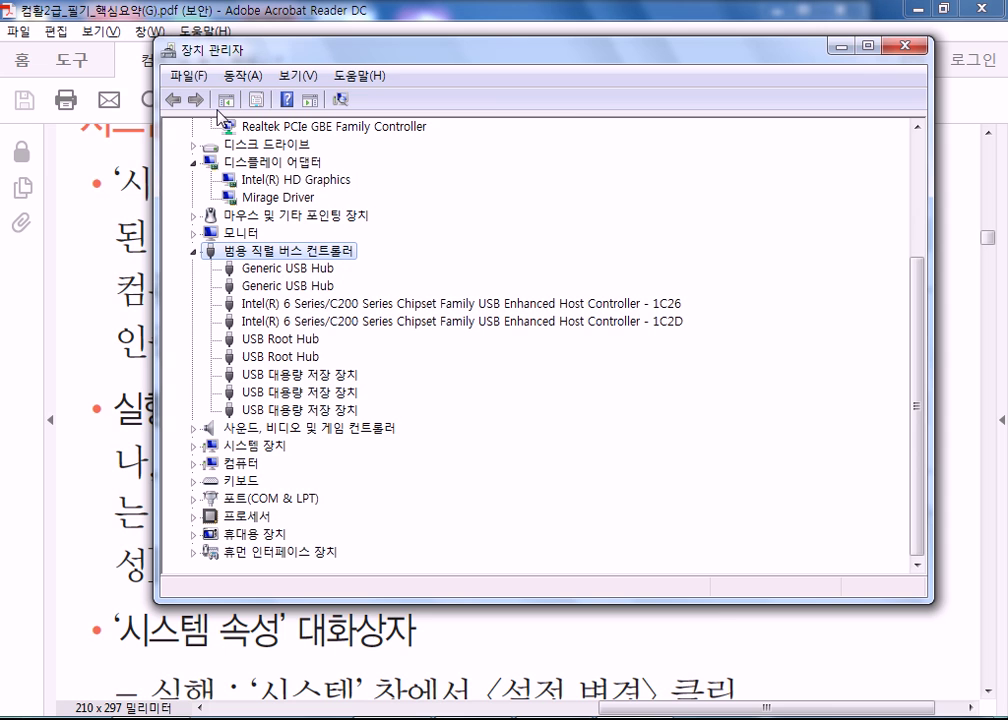
{"action": "key", "text": "alt+Tab"}
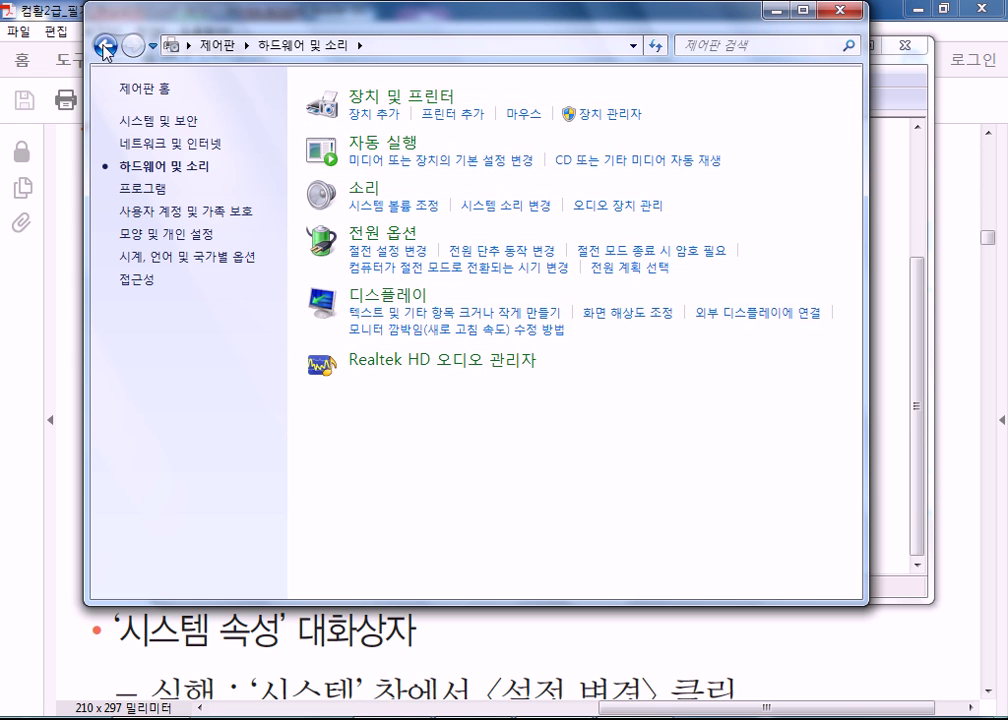
{"action": "left_click", "coordinate": [128, 121]}
{"action": "left_click", "coordinate": [352, 208]}
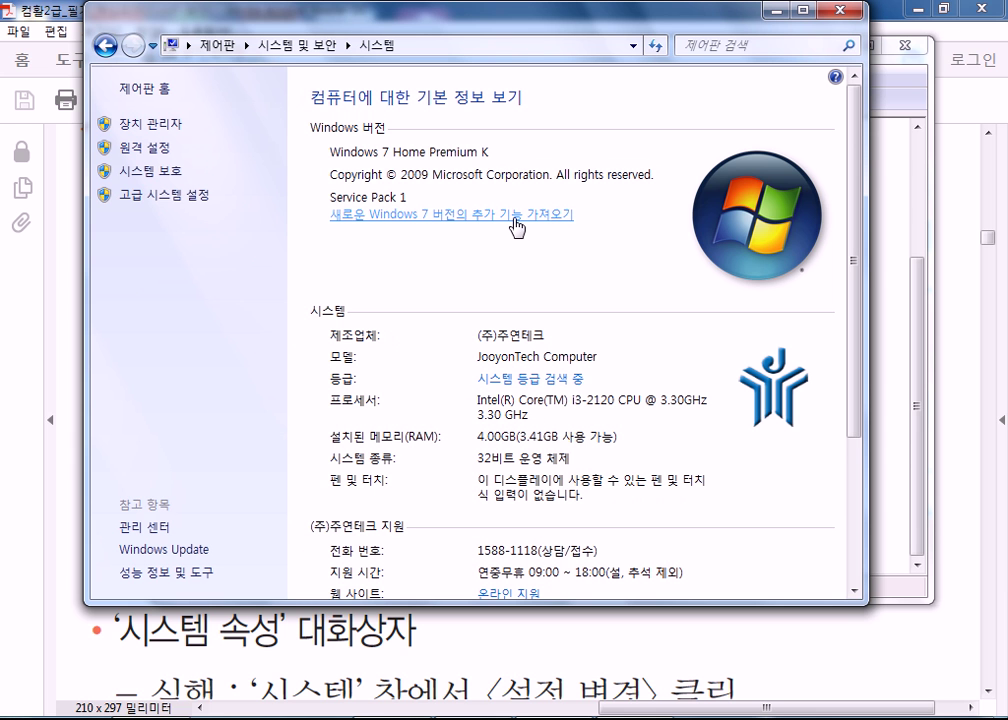
{"action": "left_click", "coordinate": [912, 8]}
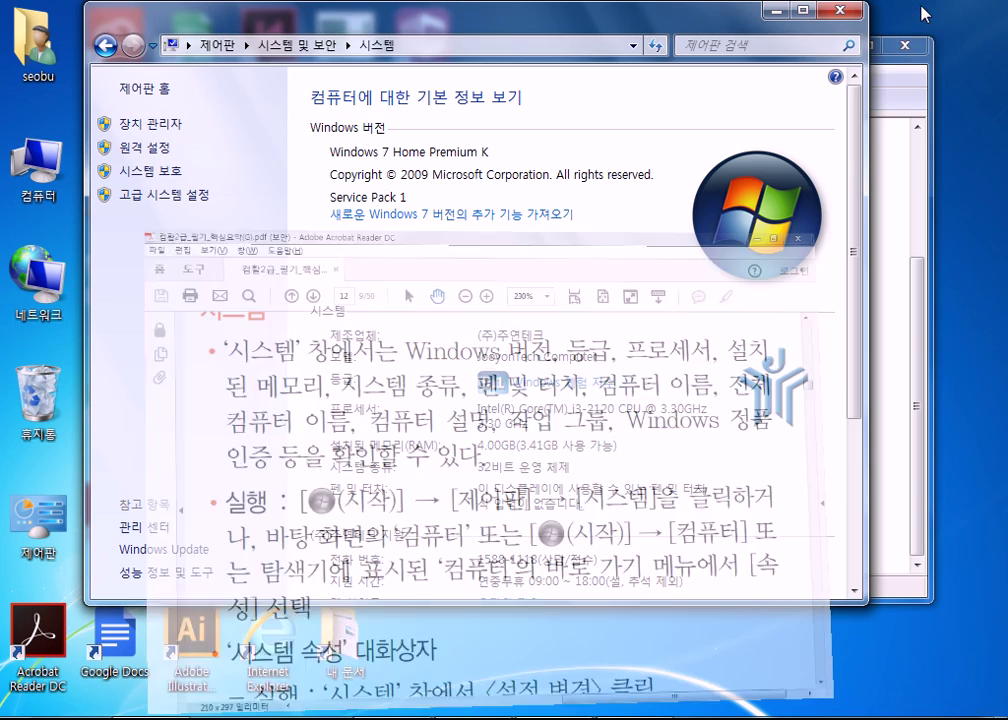
{"action": "right_click", "coordinate": [1003, 12]}
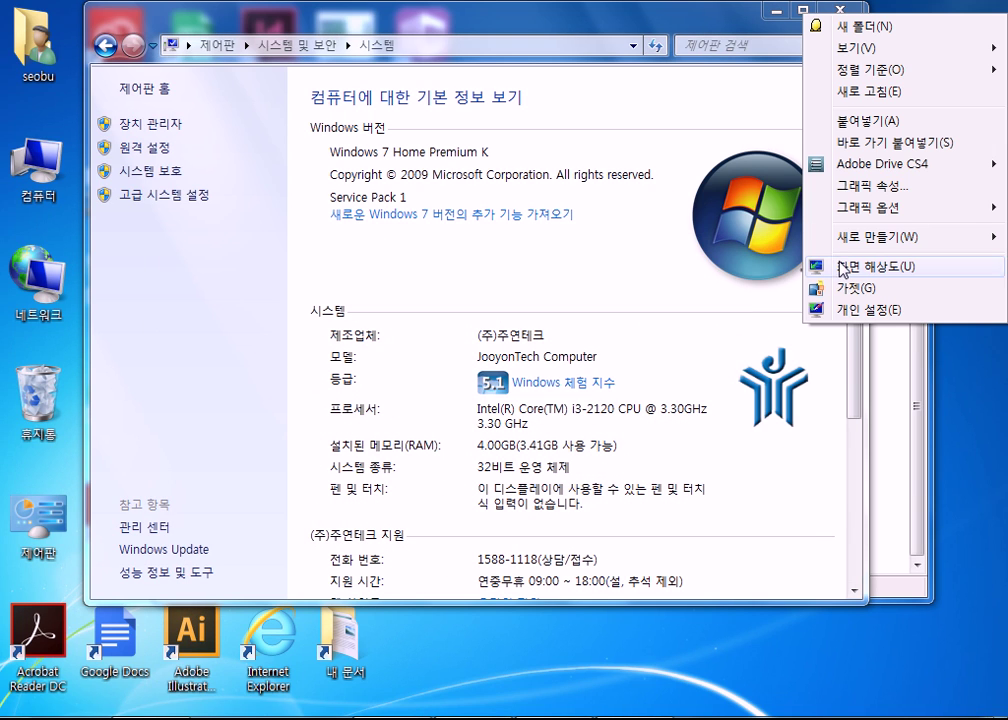
{"action": "left_click", "coordinate": [848, 312]}
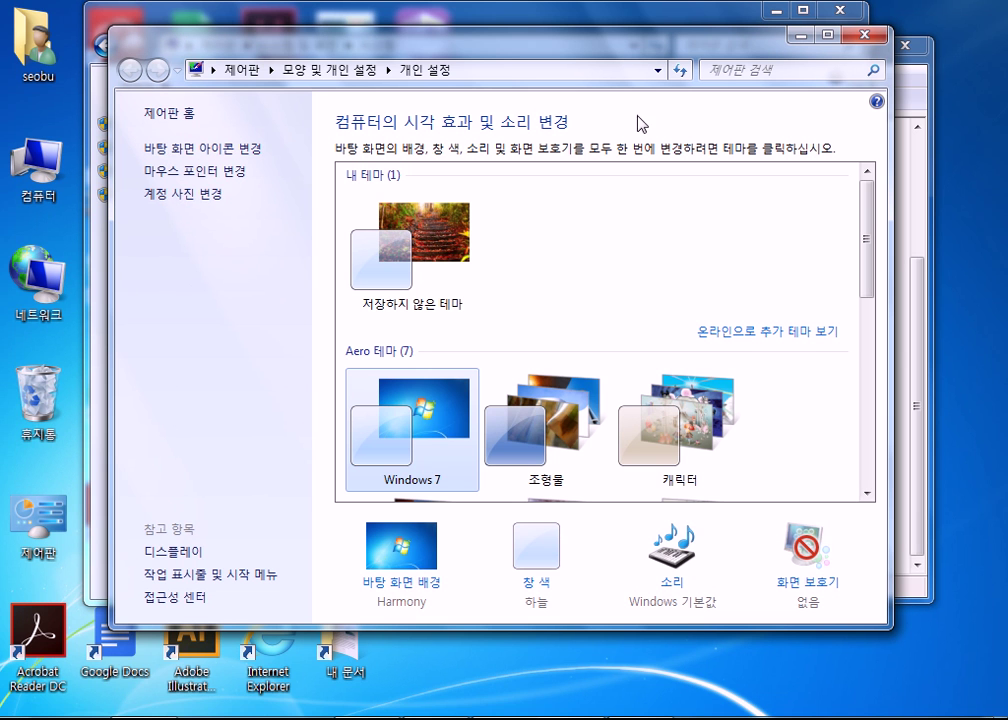
{"action": "left_click", "coordinate": [864, 34]}
- Move the 시스템 window off the desktop icons and open 속성 for the desktop's 컴퓨터 icon
{"action": "left_click_drag", "start_coordinate": [300, 14], "coordinate": [486, 25]}
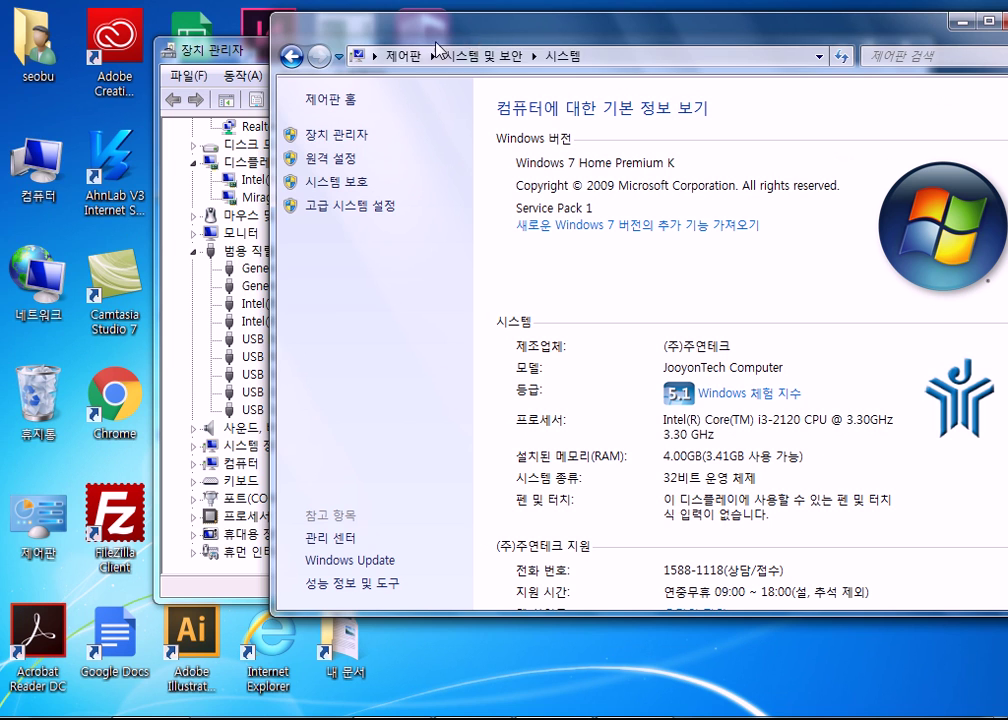
{"action": "right_click", "coordinate": [40, 172]}
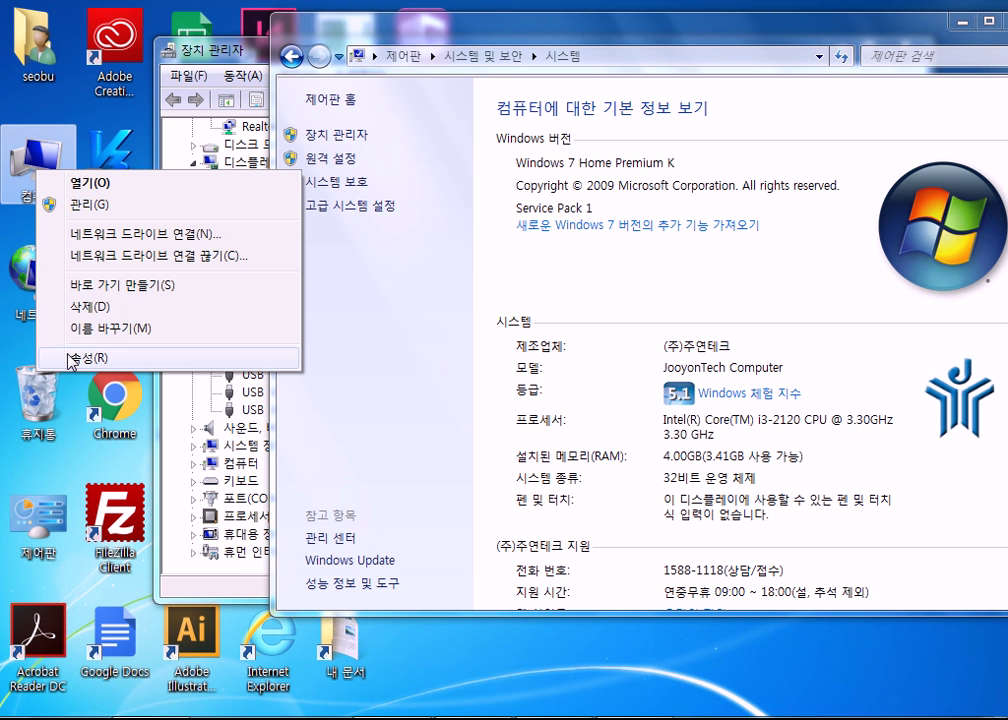
{"action": "left_click", "coordinate": [77, 360]}
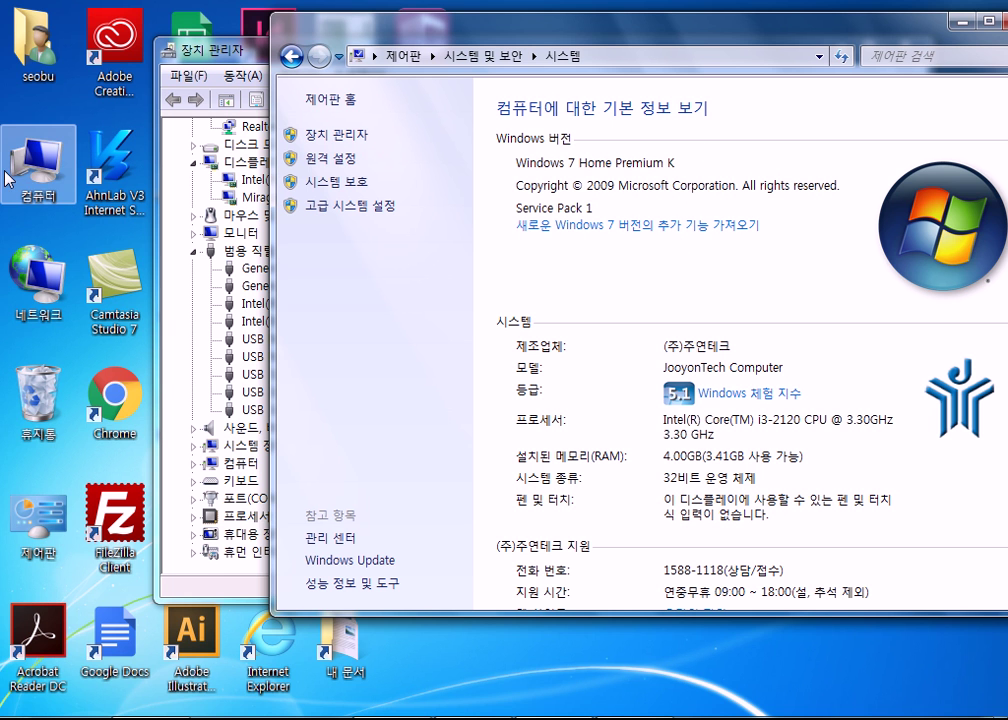
{"action": "left_click", "coordinate": [40, 188]}
{"action": "right_click", "coordinate": [40, 188]}
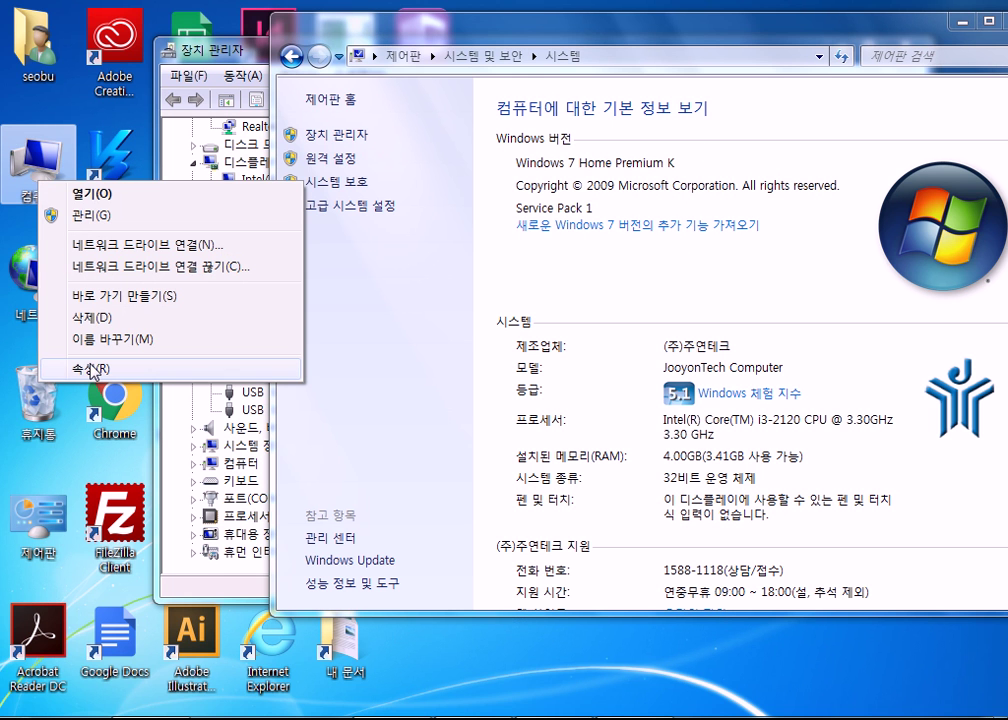
{"action": "left_click_drag", "start_coordinate": [513, 40], "coordinate": [420, 44]}
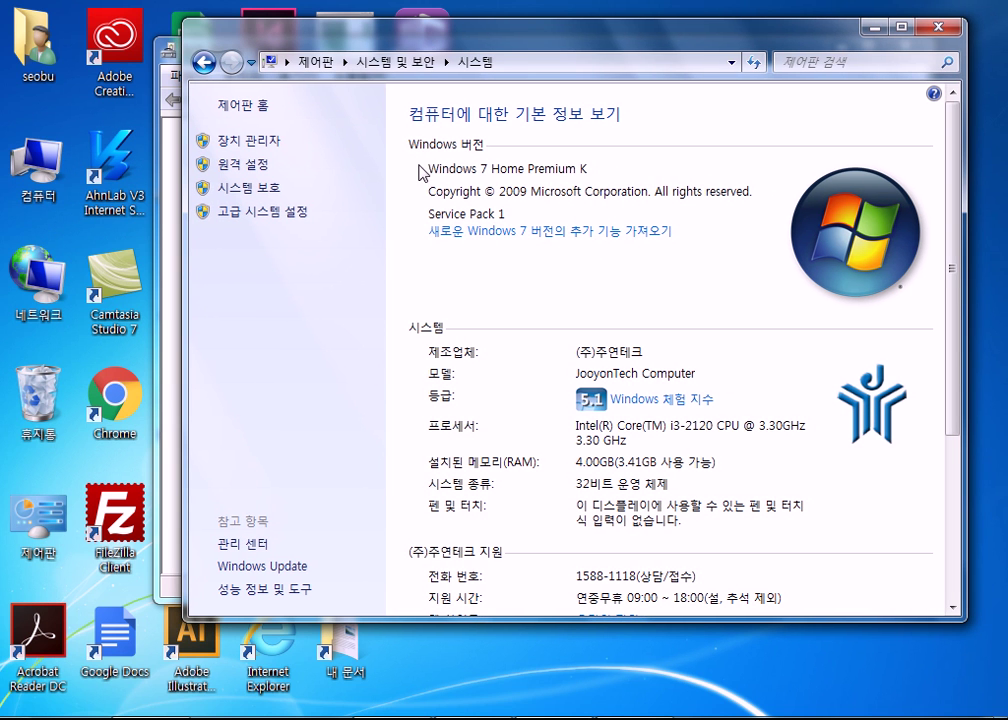
- Examine the 시스템 page down to the 컴퓨터 이름, 도메인 및 작업 그룹 설정 section, and close the stray Internet Explorer window
{"action": "double_click", "coordinate": [517, 45]}
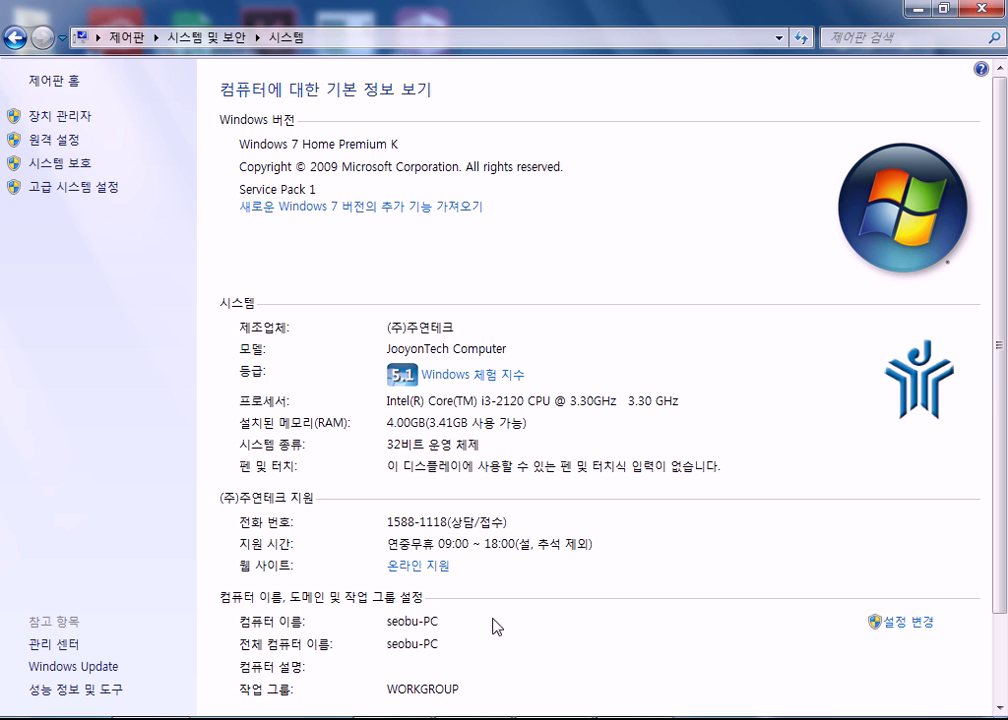
{"action": "left_click", "coordinate": [941, 9]}
{"action": "left_click_drag", "start_coordinate": [621, 621], "coordinate": [612, 378]}
{"action": "scroll", "coordinate": [625, 345], "scroll_direction": "down", "scroll_amount": 3}
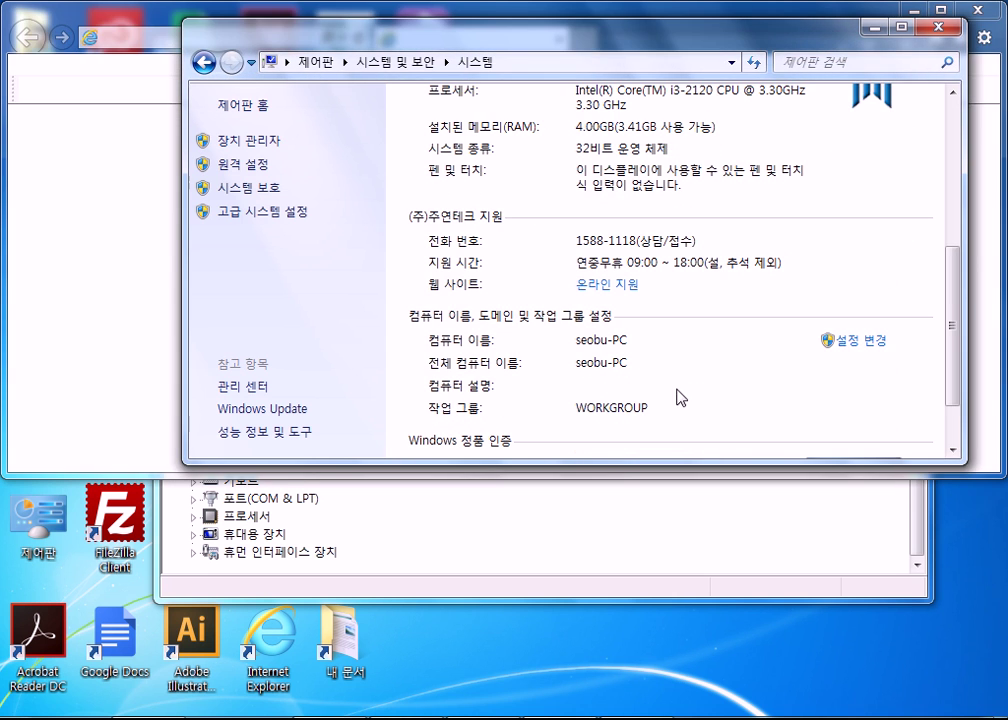
{"action": "left_click", "coordinate": [157, 79]}
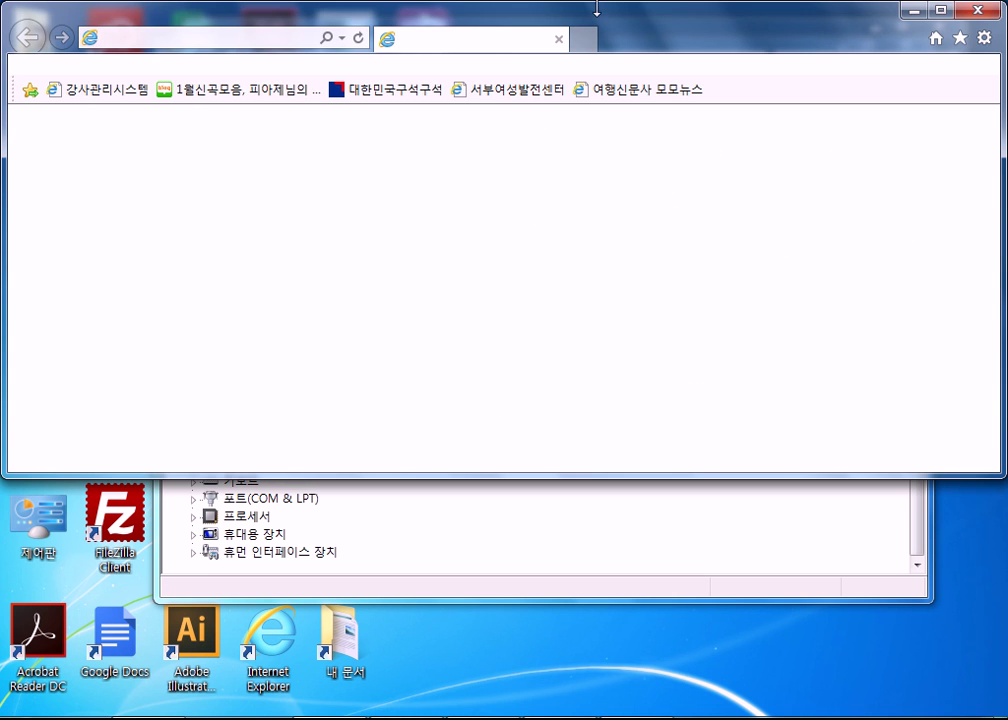
{"action": "left_click", "coordinate": [975, 9]}
- Open 시스템 속성 through 설정 변경 and highlight the 작업 그룹 name on the 컴퓨터 이름 page
{"action": "left_click", "coordinate": [850, 340]}
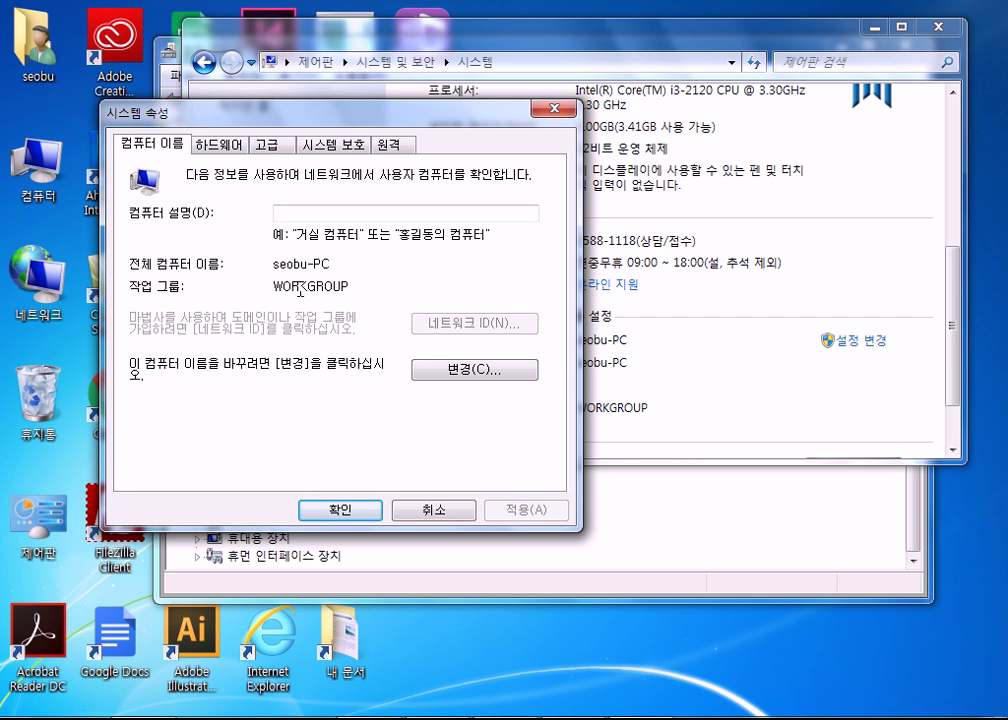
{"action": "left_click_drag", "start_coordinate": [282, 287], "coordinate": [353, 287]}
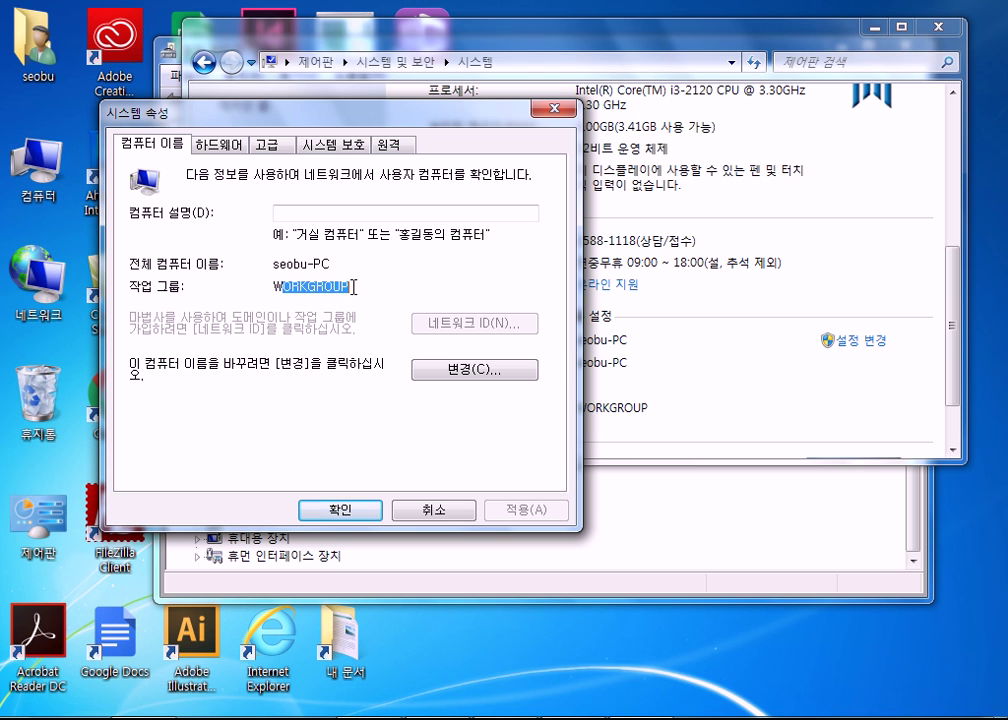
{"action": "left_click", "coordinate": [291, 287]}
{"action": "left_click_drag", "start_coordinate": [274, 287], "coordinate": [346, 288]}
- Enter 207 as the 작업 그룹 in 컴퓨터 이름/도메인 변경, and cancel the change
{"action": "left_click", "coordinate": [456, 370]}
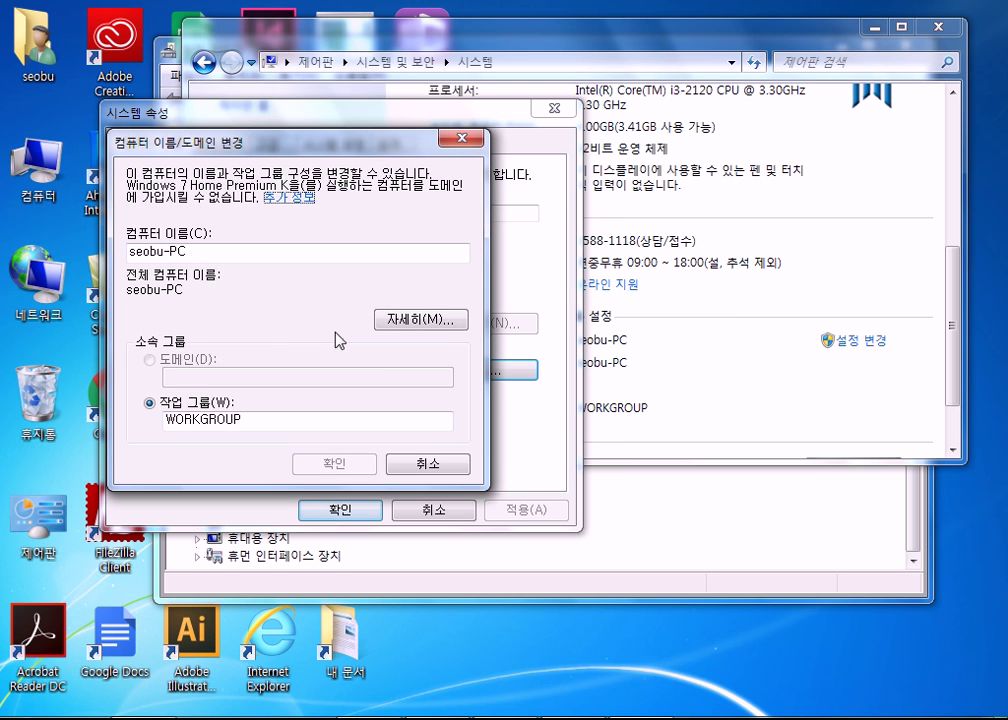
{"action": "left_click_drag", "start_coordinate": [263, 419], "coordinate": [142, 412]}
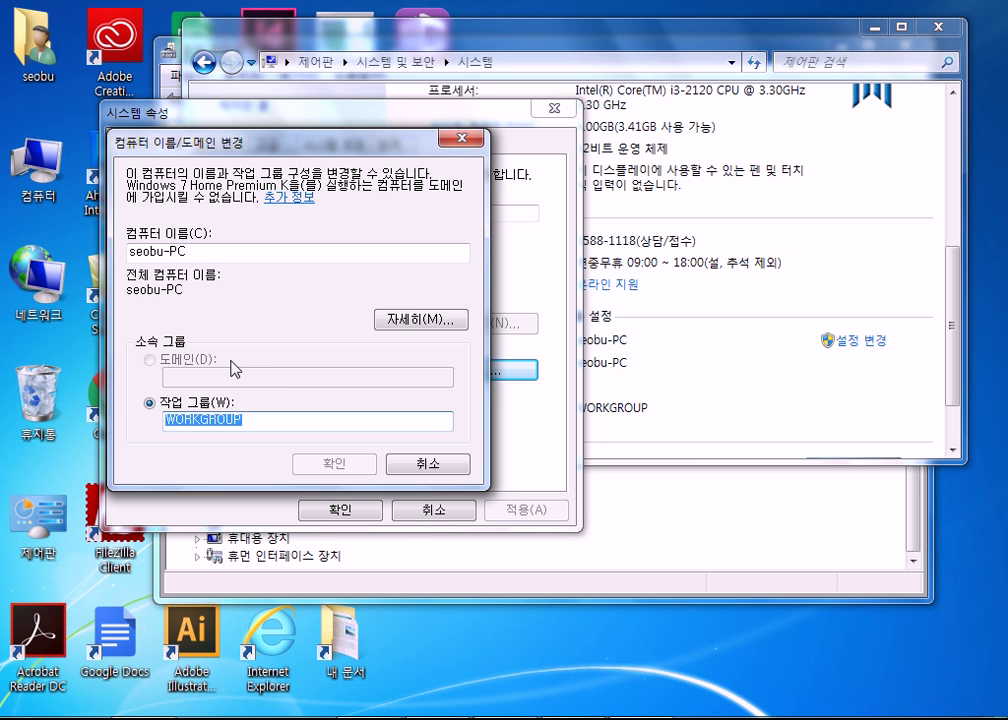
{"action": "type", "text": "207"}
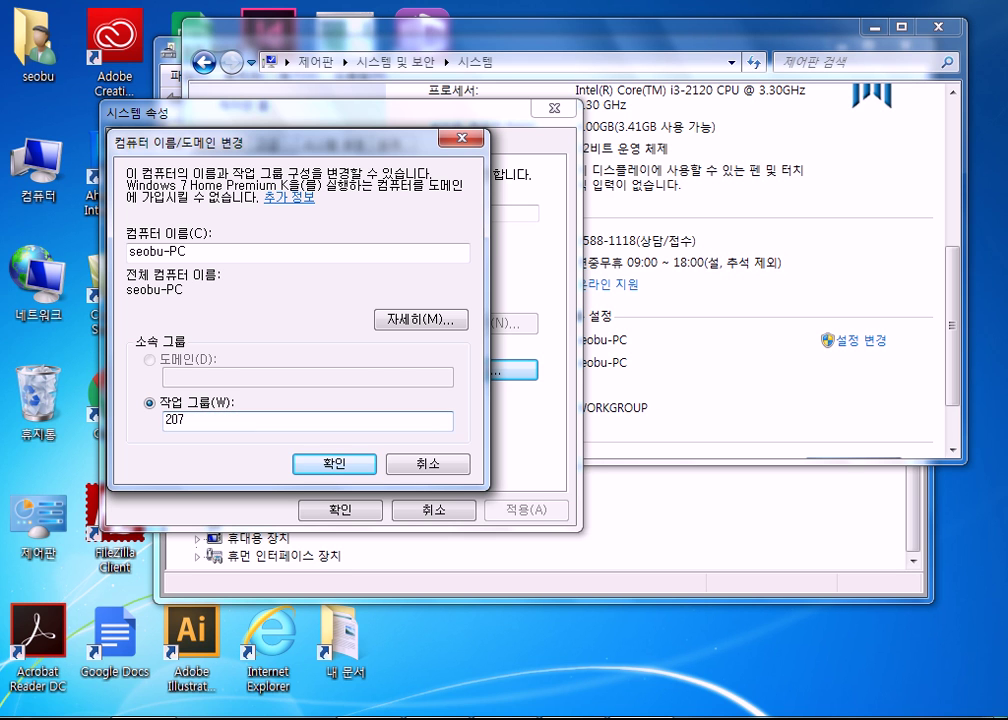
{"action": "left_click", "coordinate": [438, 469]}
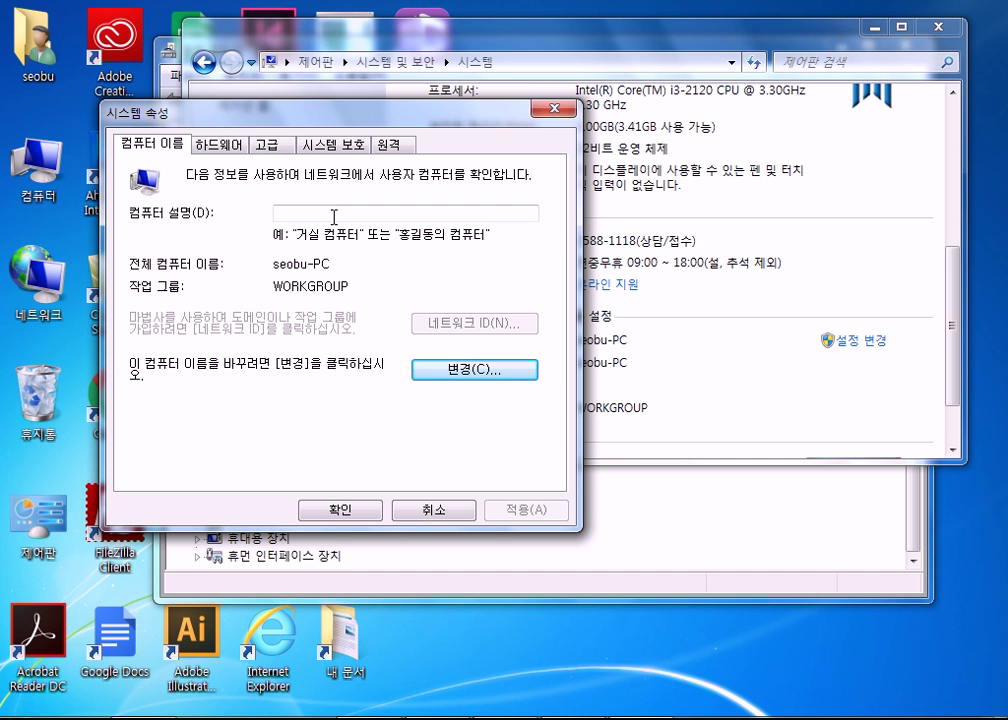
- View the 컴퓨터 이름 field in 컴퓨터 이름/도메인 변경, and cancel without a change
{"action": "left_click", "coordinate": [462, 369]}
{"action": "double_click", "coordinate": [172, 248]}
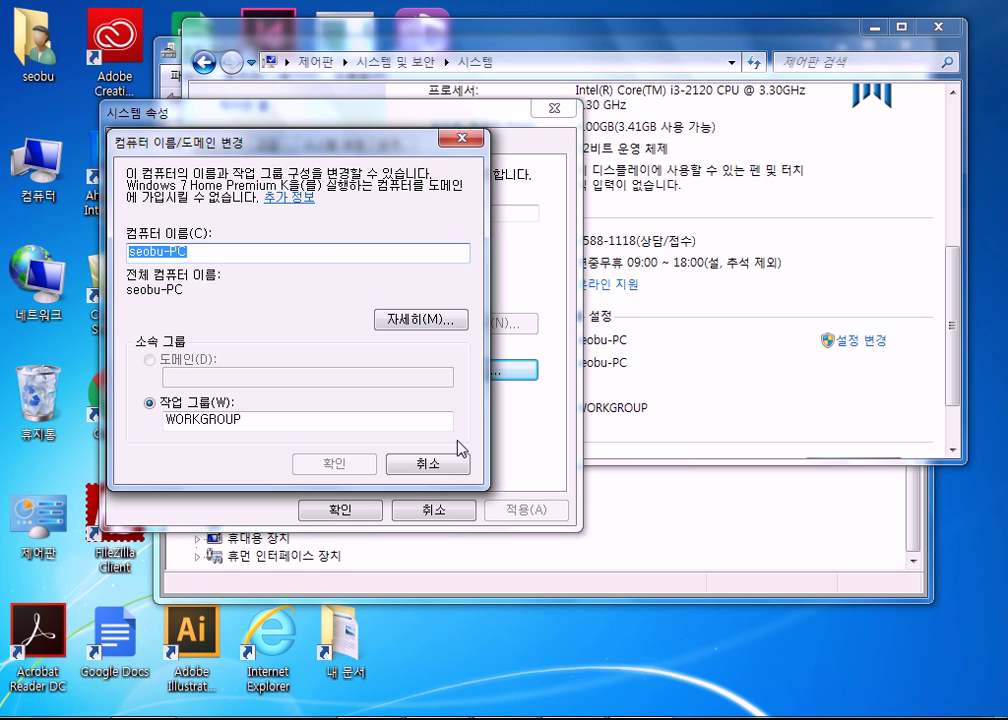
{"action": "left_click", "coordinate": [434, 465]}
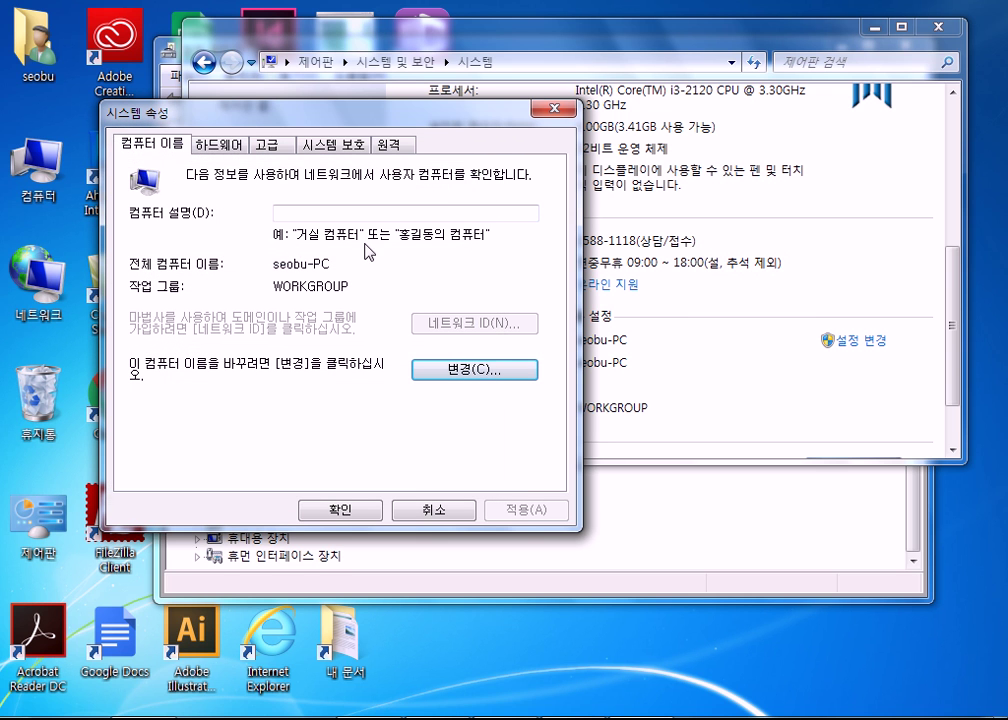
- Go through the 하드웨어, 고급, 시스템 보호 and 원격 pages of 시스템 속성, and close the dialog
{"action": "left_click", "coordinate": [230, 148]}
{"action": "left_click", "coordinate": [267, 145]}
{"action": "left_click", "coordinate": [333, 148]}
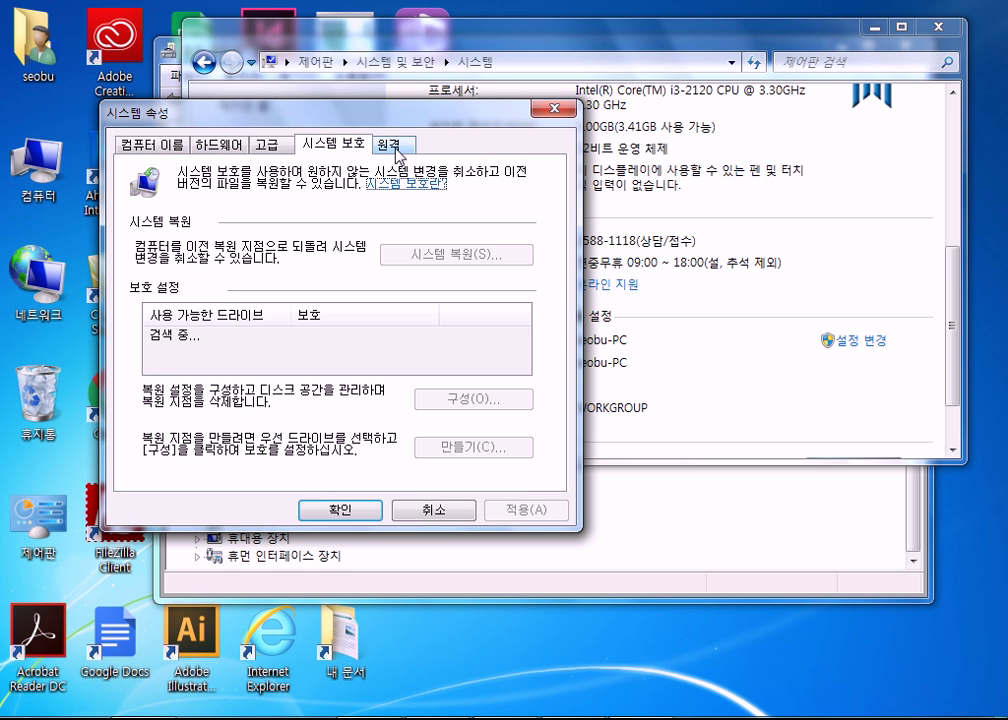
{"action": "left_click", "coordinate": [388, 146]}
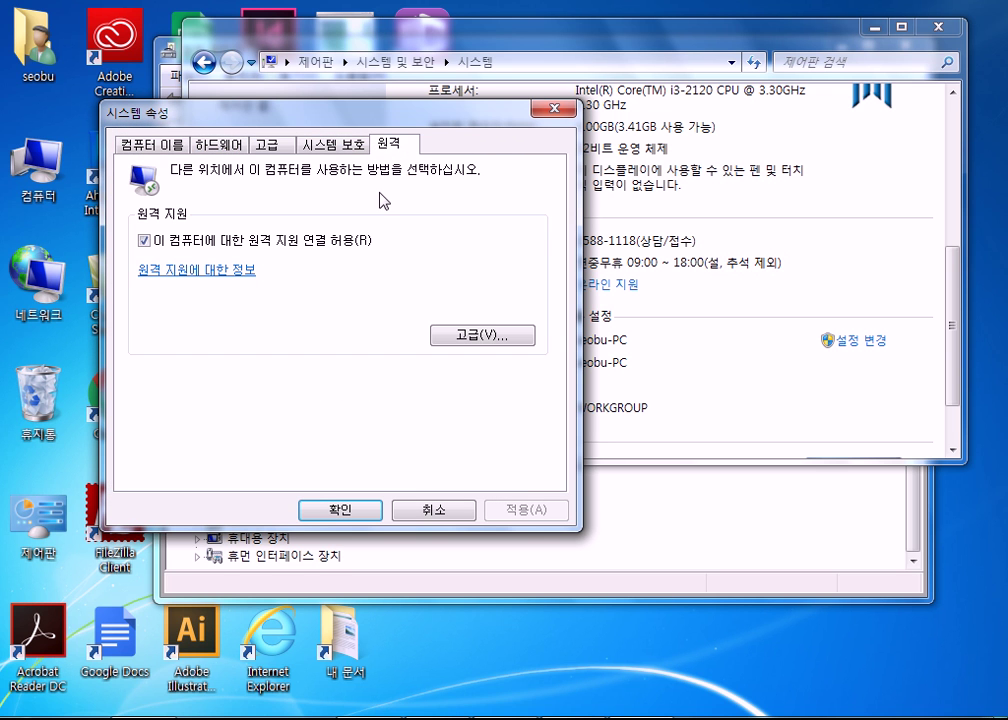
{"action": "left_click", "coordinate": [546, 109]}
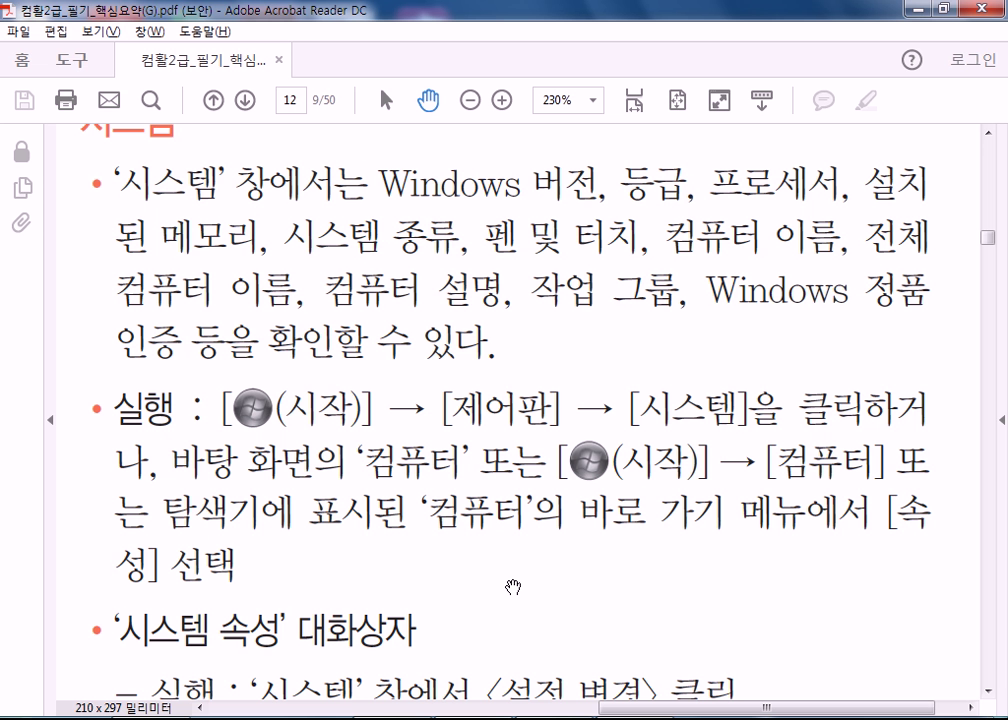
- Read the 컴퓨터 이름, 하드웨어 and 고급 rows of the '시스템 속성' 대화상자 table in the PDF summary
{"action": "left_click_drag", "start_coordinate": [512, 587], "coordinate": [501, 355]}
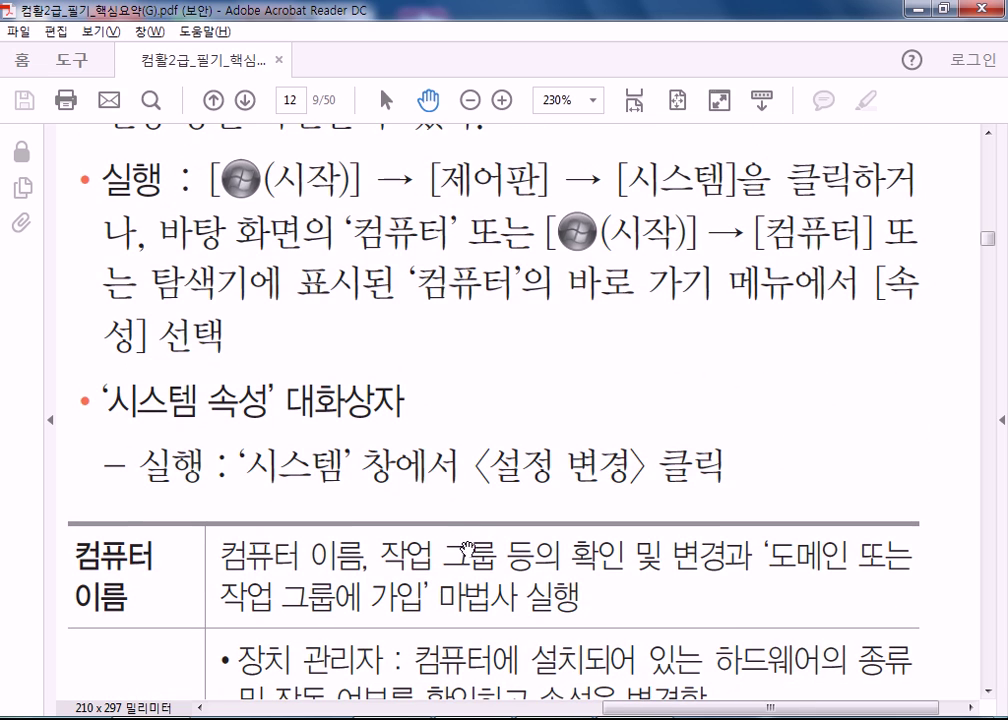
{"action": "scroll", "coordinate": [428, 465], "scroll_direction": "down", "scroll_amount": 3}
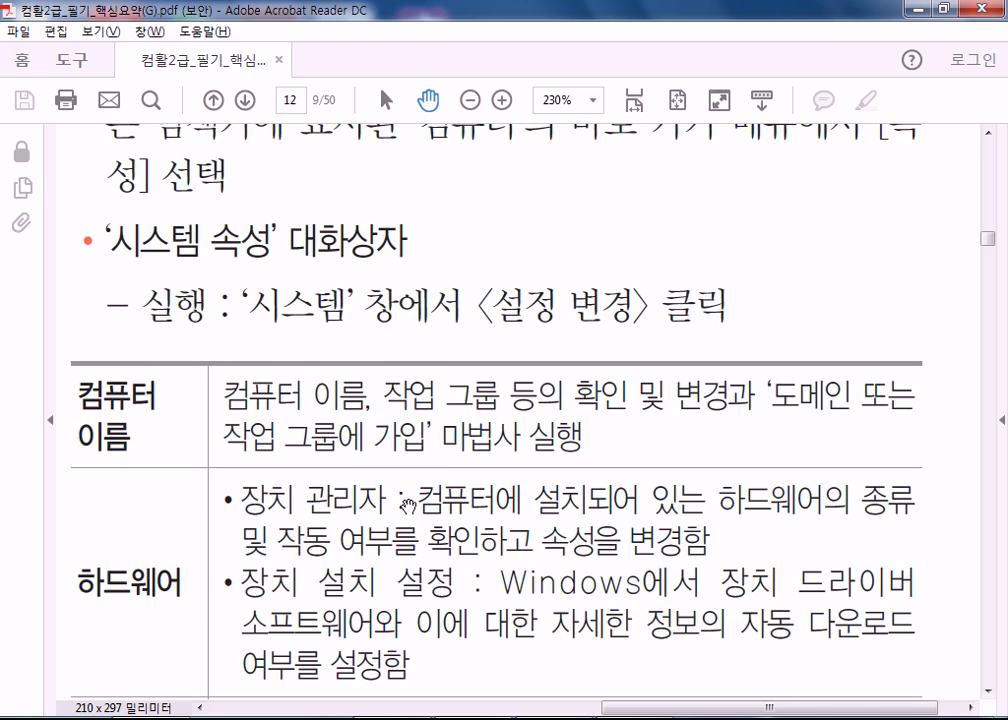
{"action": "scroll", "coordinate": [320, 400], "scroll_direction": "down", "scroll_amount": 5}
{"action": "scroll", "coordinate": [164, 222], "scroll_direction": "up", "scroll_amount": 2}
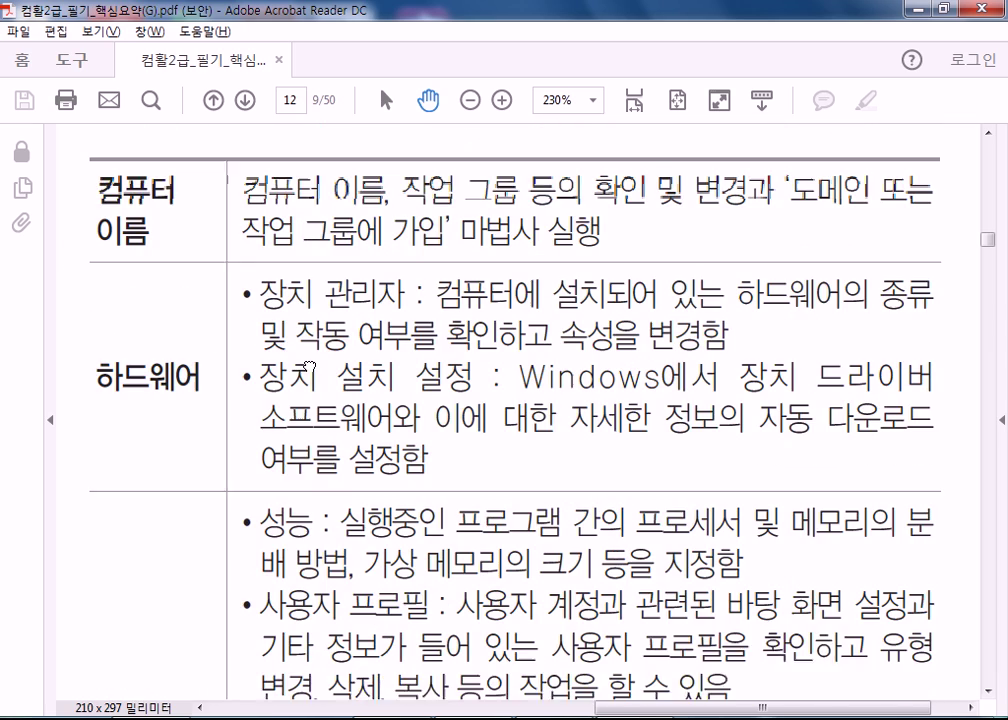
{"action": "scroll", "coordinate": [381, 352], "scroll_direction": "down", "scroll_amount": 4}
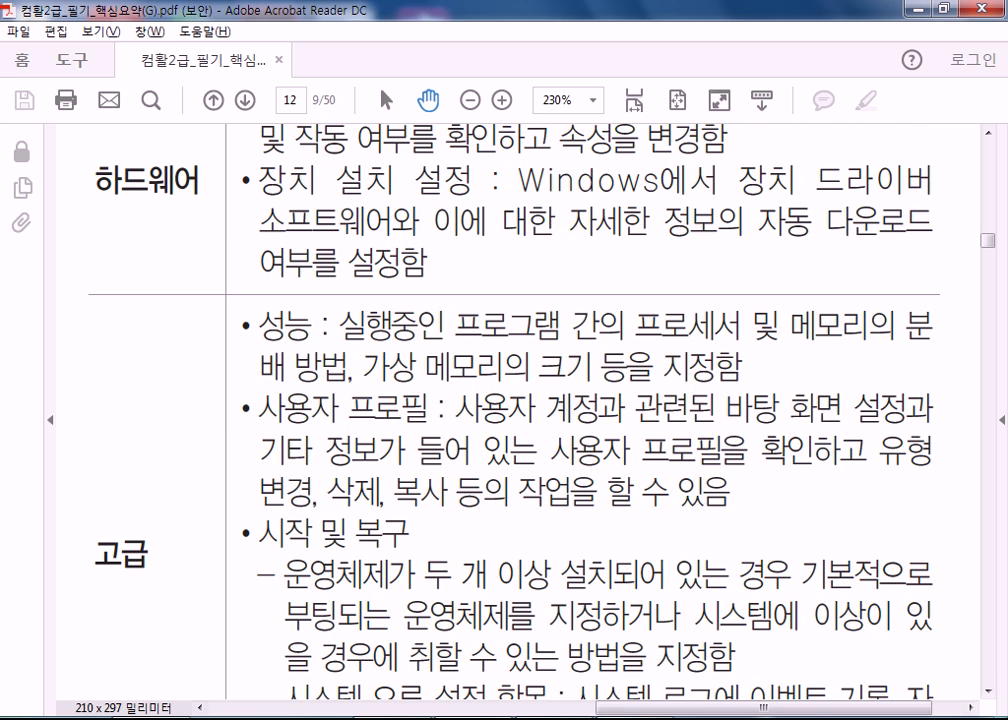
- Switch from the PDF to the 시스템 window, view 장치 관리자 from it, and close 장치 관리자 again
{"action": "right_click", "coordinate": [636, 718]}
{"action": "left_click", "coordinate": [636, 718]}
{"action": "left_click", "coordinate": [636, 718]}
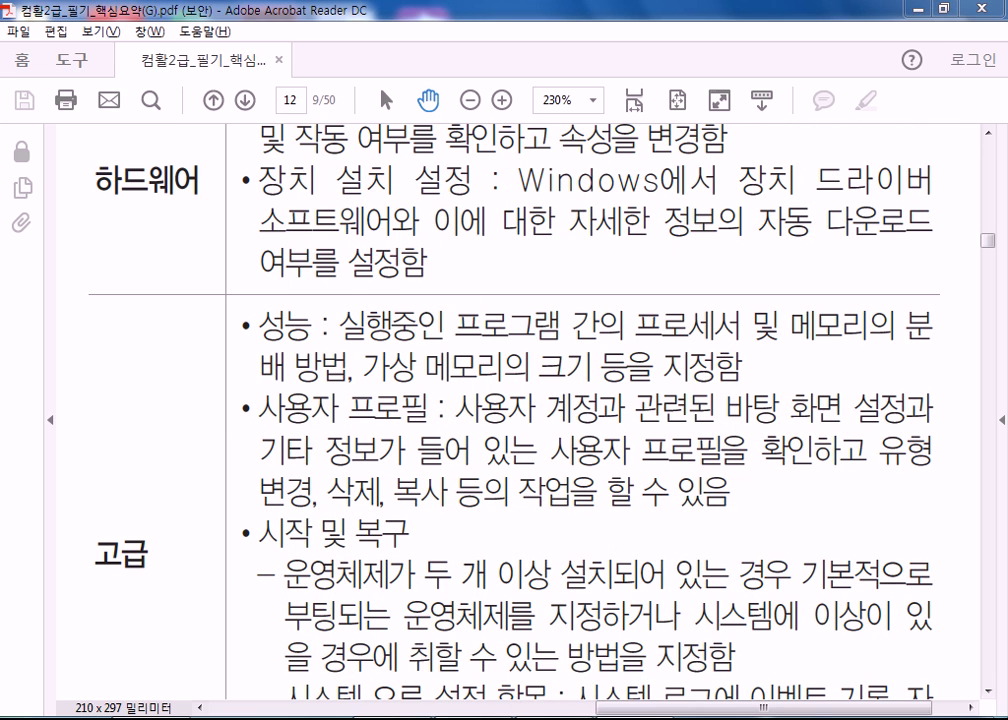
{"action": "left_click", "coordinate": [636, 718]}
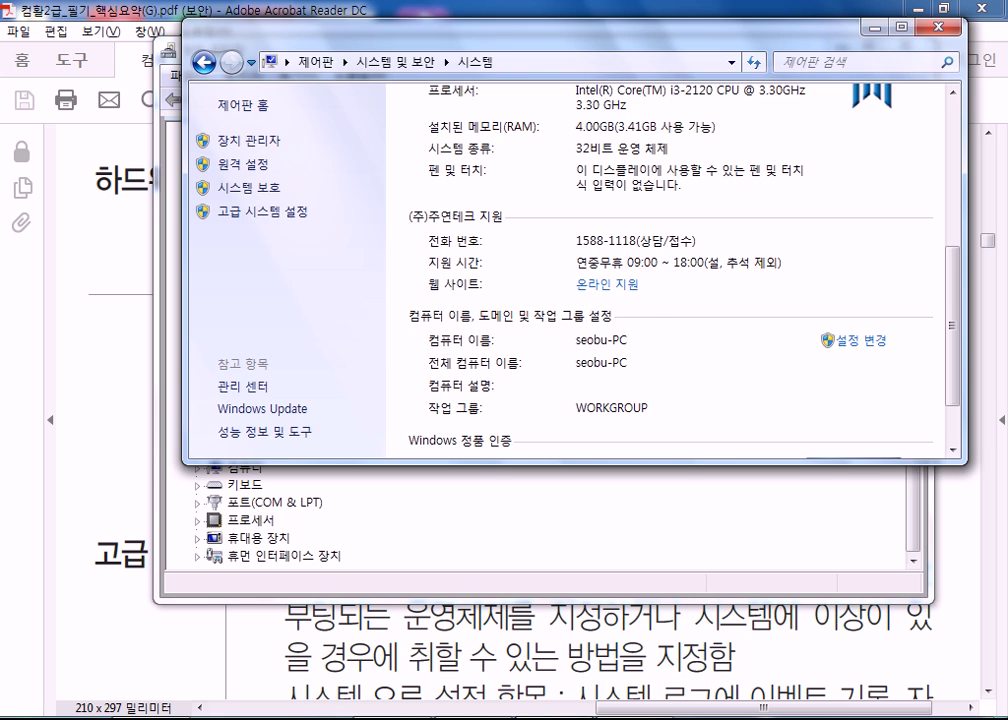
{"action": "scroll", "coordinate": [828, 355], "scroll_direction": "up", "scroll_amount": 2}
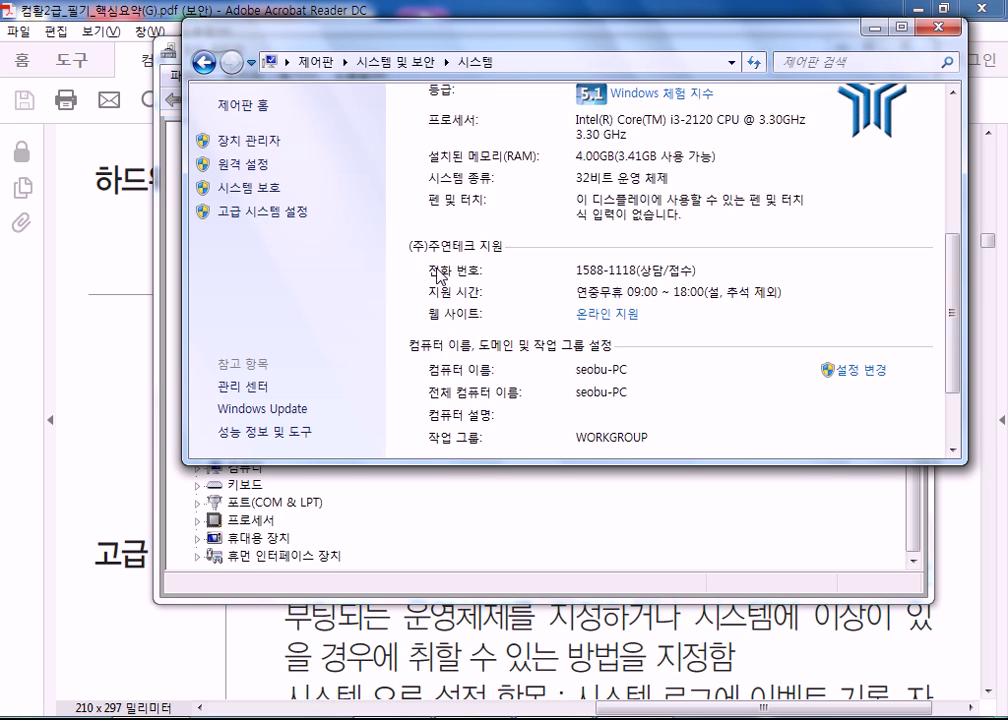
{"action": "left_click", "coordinate": [240, 140]}
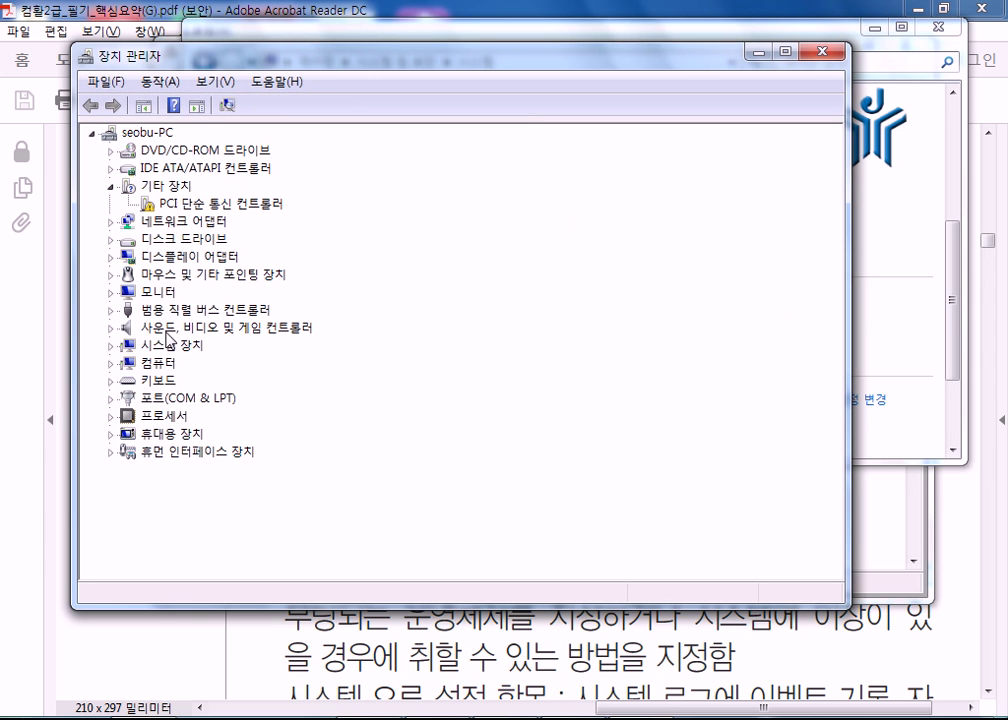
{"action": "left_click", "coordinate": [820, 51]}
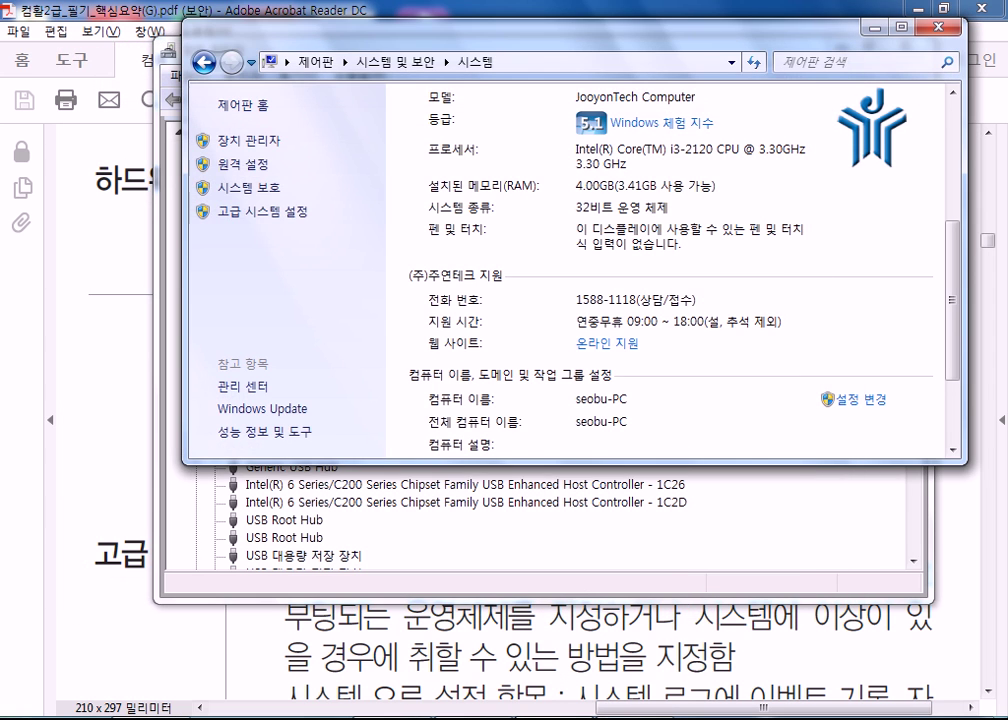
- Close the leftover expanded 장치 관리자 window and bring the 시스템 window back to the front
{"action": "left_click", "coordinate": [938, 28]}
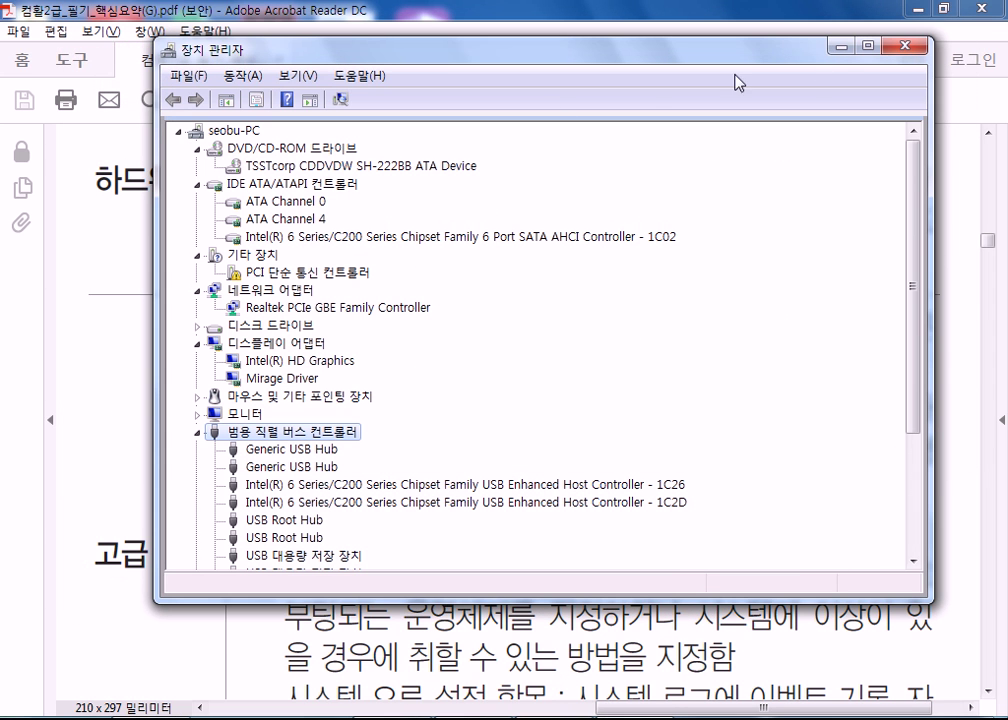
{"action": "left_click", "coordinate": [901, 49]}
{"action": "left_click", "coordinate": [596, 713]}
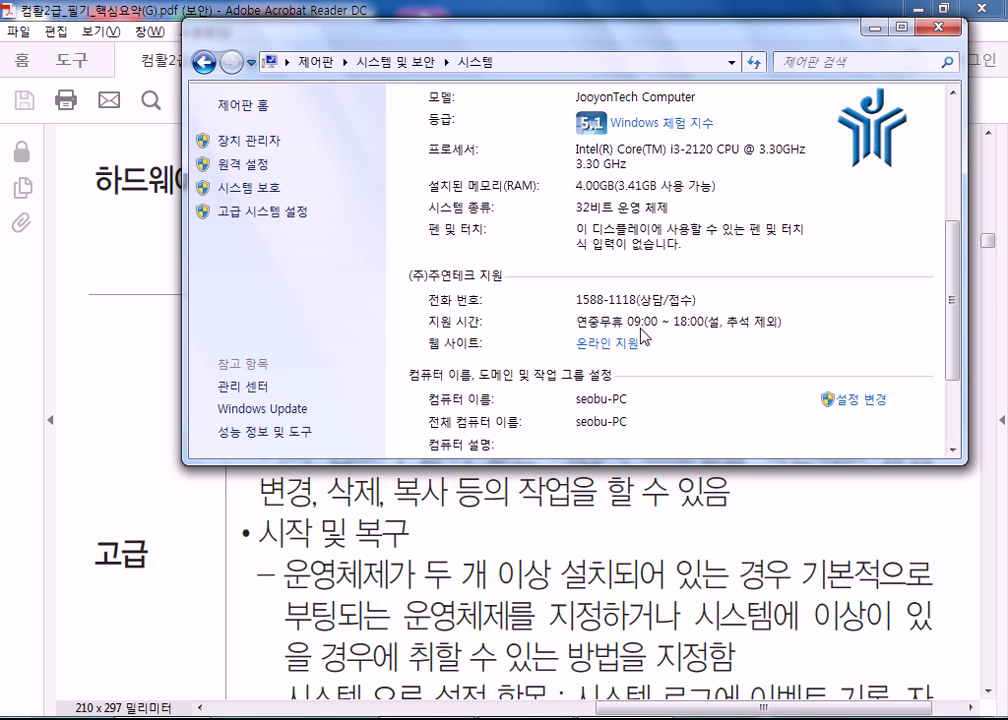
- View the 컴퓨터 이름 page of 시스템 속성 through 고급 시스템 설정, and close the dialog
{"action": "left_click", "coordinate": [248, 213]}
{"action": "left_click", "coordinate": [190, 170]}
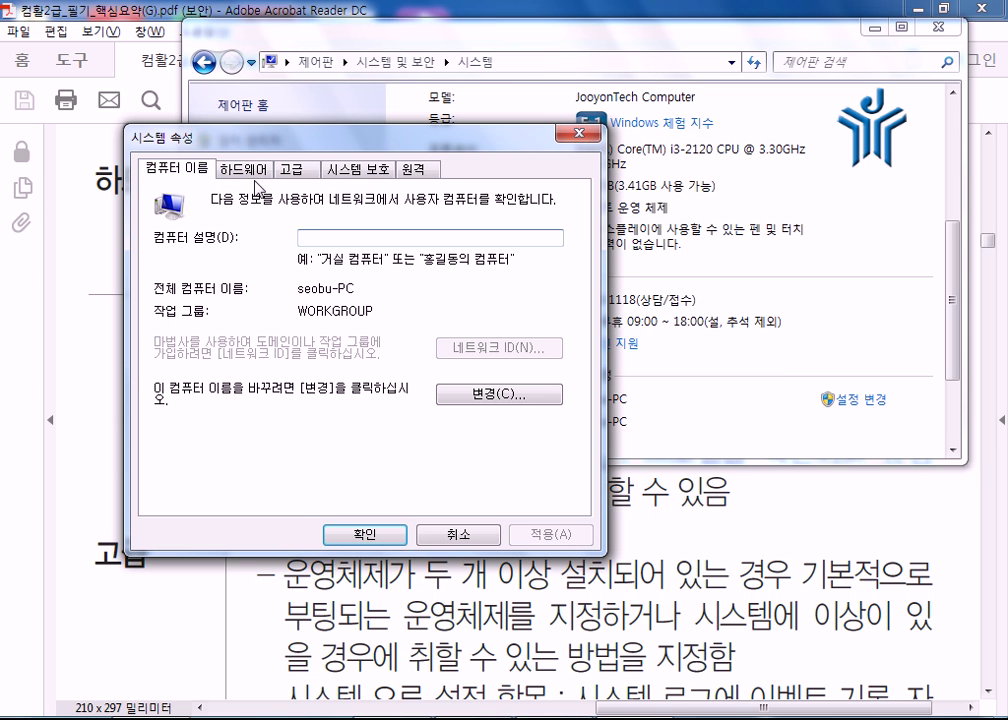
{"action": "left_click", "coordinate": [579, 137]}
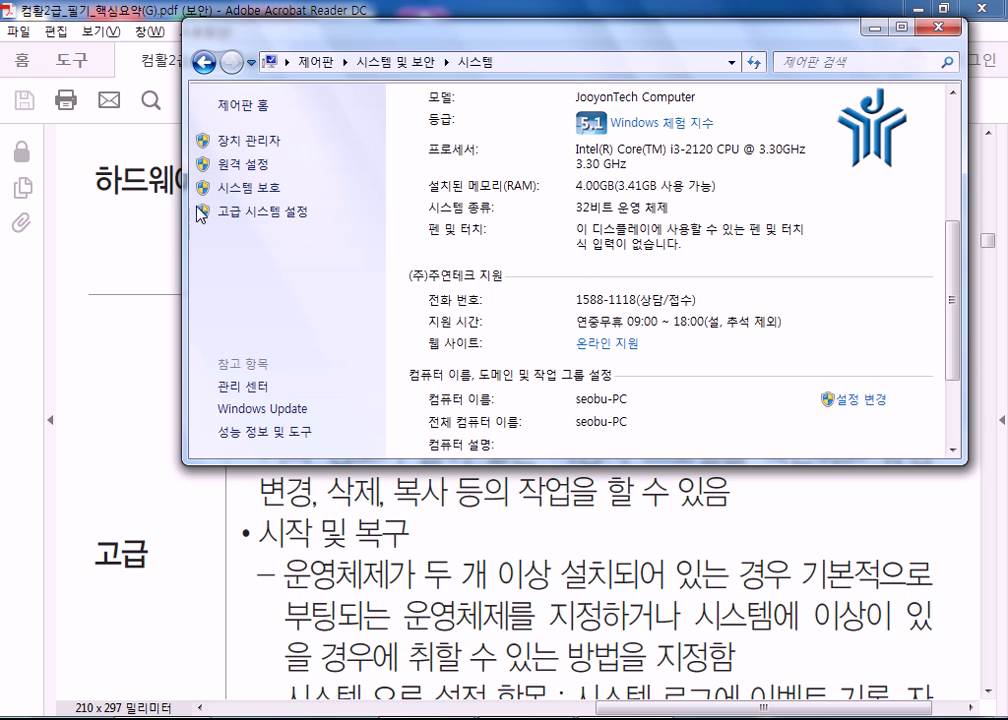
- Reopen 시스템 속성 through 고급 시스템 설정, move it off the side links, and show its 컴퓨터 이름, 하드웨어 and 고급 pages
{"action": "left_click", "coordinate": [251, 222]}
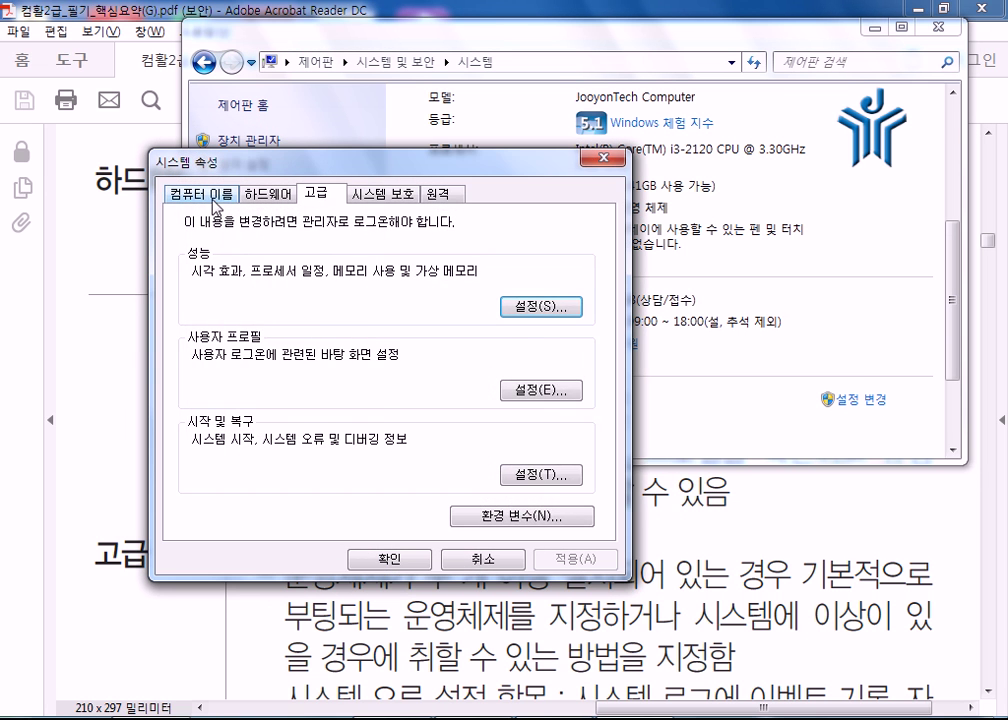
{"action": "left_click", "coordinate": [198, 192]}
{"action": "left_click_drag", "start_coordinate": [355, 172], "coordinate": [553, 91]}
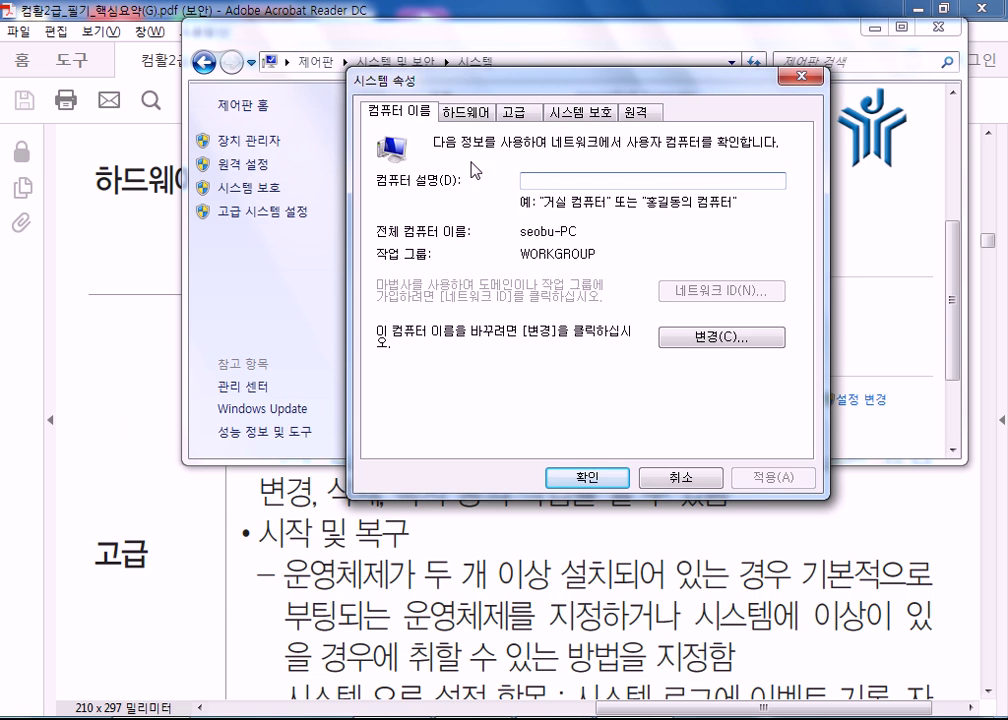
{"action": "left_click", "coordinate": [466, 111]}
{"action": "left_click", "coordinate": [528, 115]}
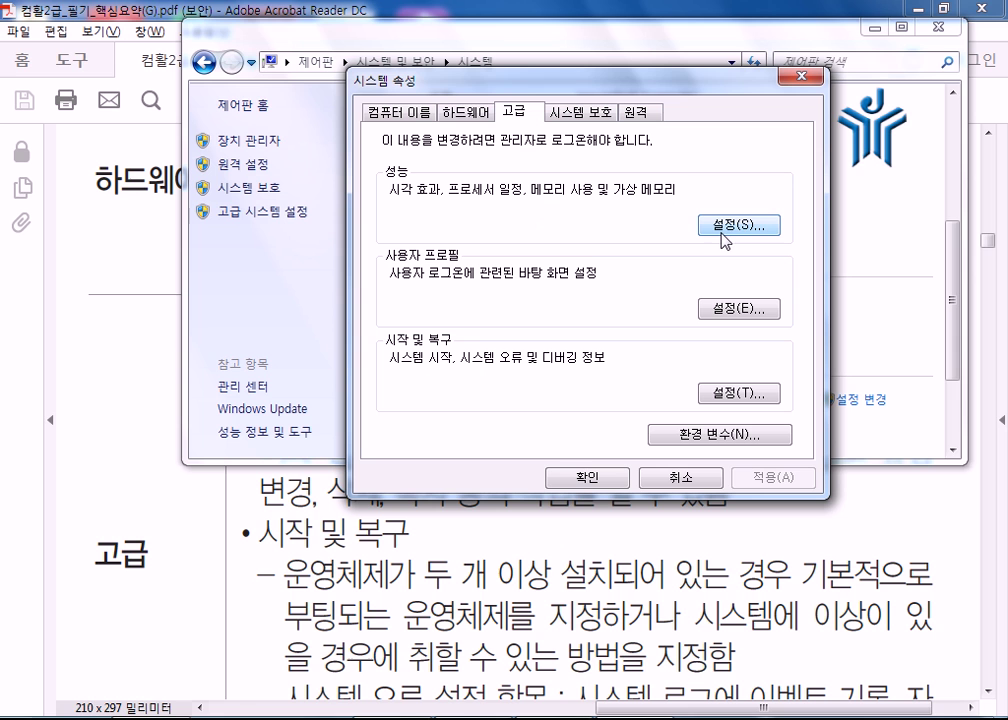
- Read the 고급, 시스템 보호 and 원격 rows of the 시스템 속성 table in the PDF summary
{"action": "left_click", "coordinate": [499, 571]}
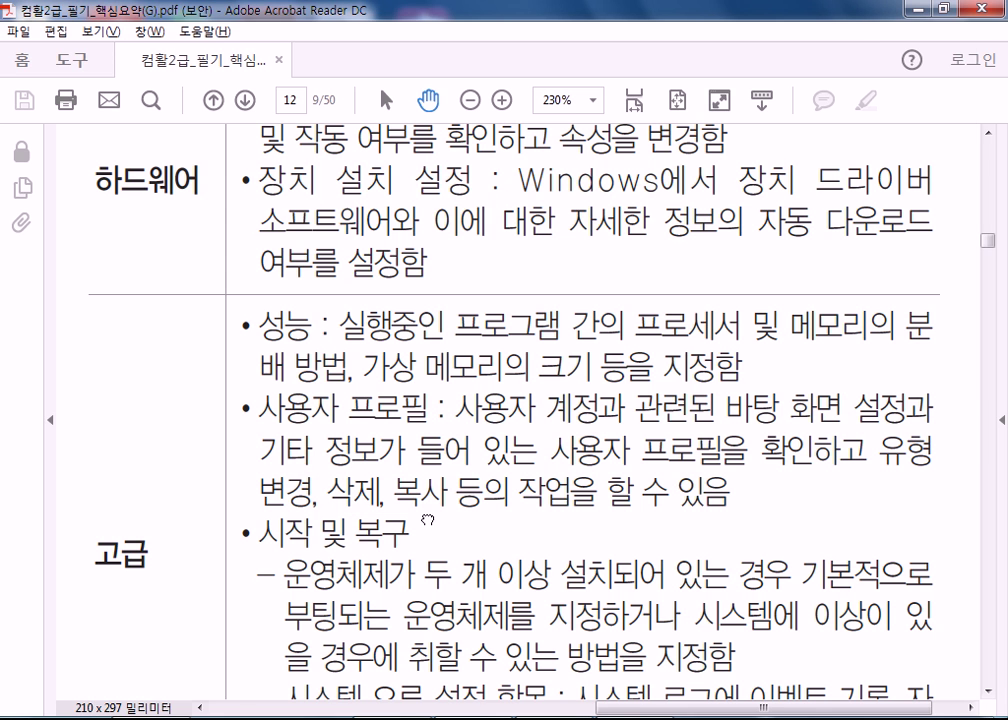
{"action": "scroll", "coordinate": [407, 536], "scroll_direction": "down", "scroll_amount": 5}
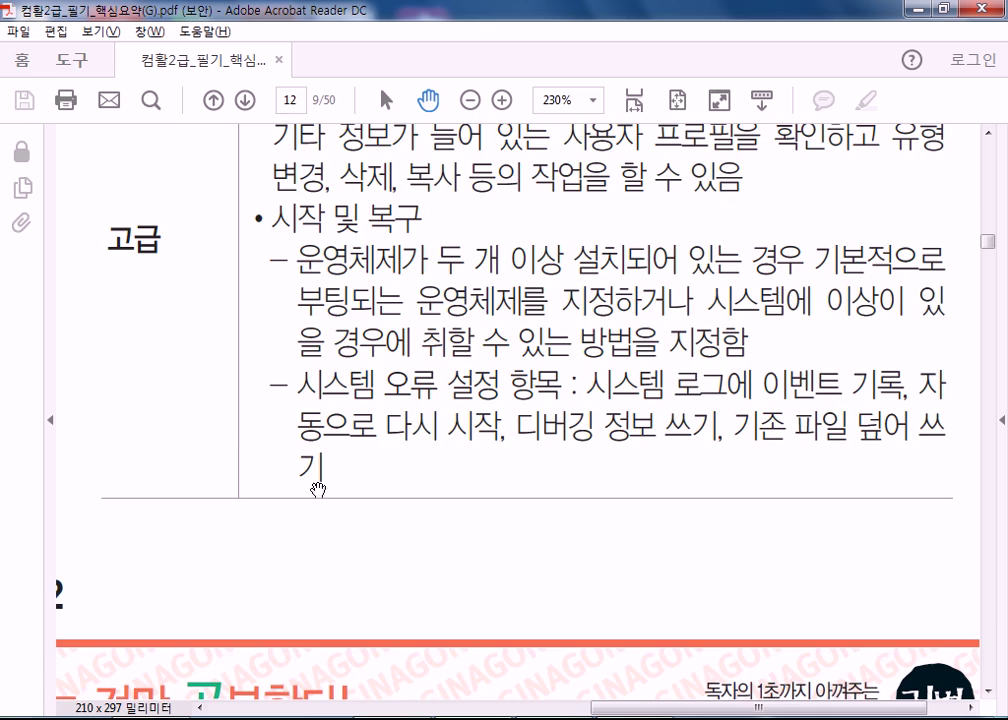
{"action": "scroll", "coordinate": [333, 461], "scroll_direction": "down", "scroll_amount": 10}
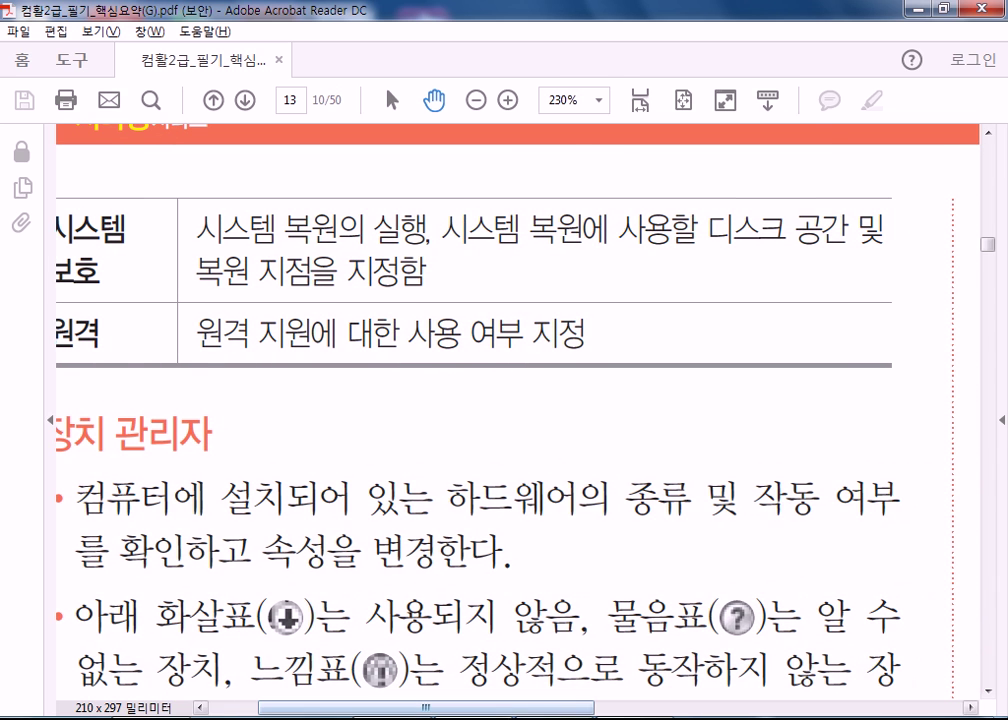
- Glance back at the 고급 page of 시스템 속성, and read the 장치 관리자 section on page 13 of the PDF
{"action": "key", "text": "alt+Tab"}
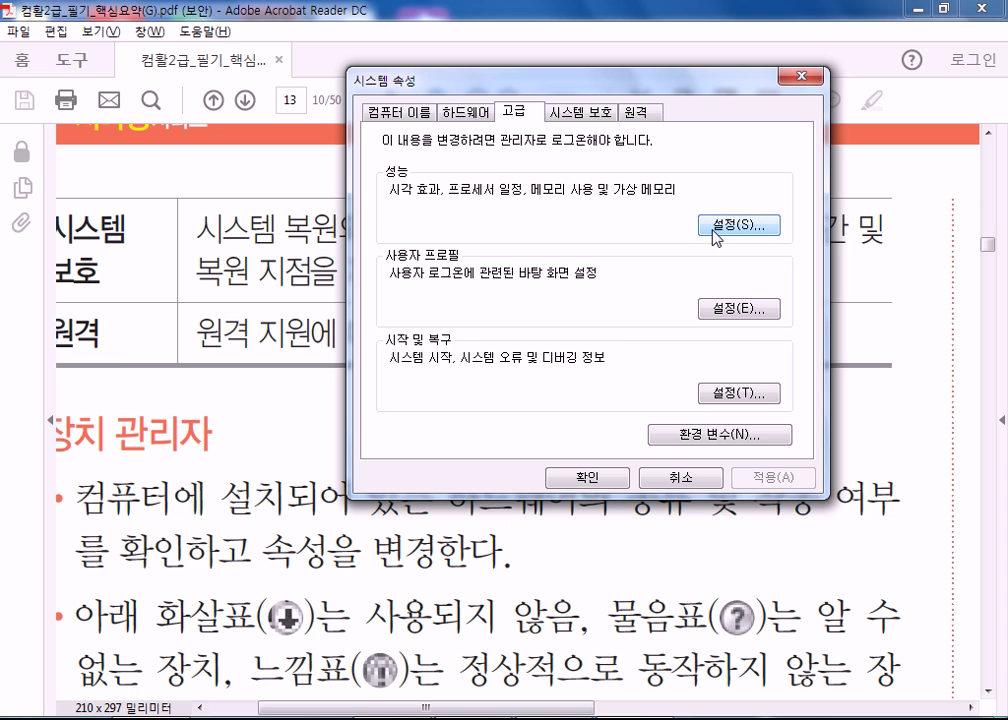
{"action": "left_click", "coordinate": [332, 392]}
{"action": "scroll", "coordinate": [345, 430], "scroll_direction": "down", "scroll_amount": 5}
{"action": "left_click_drag", "start_coordinate": [348, 438], "coordinate": [342, 438]}
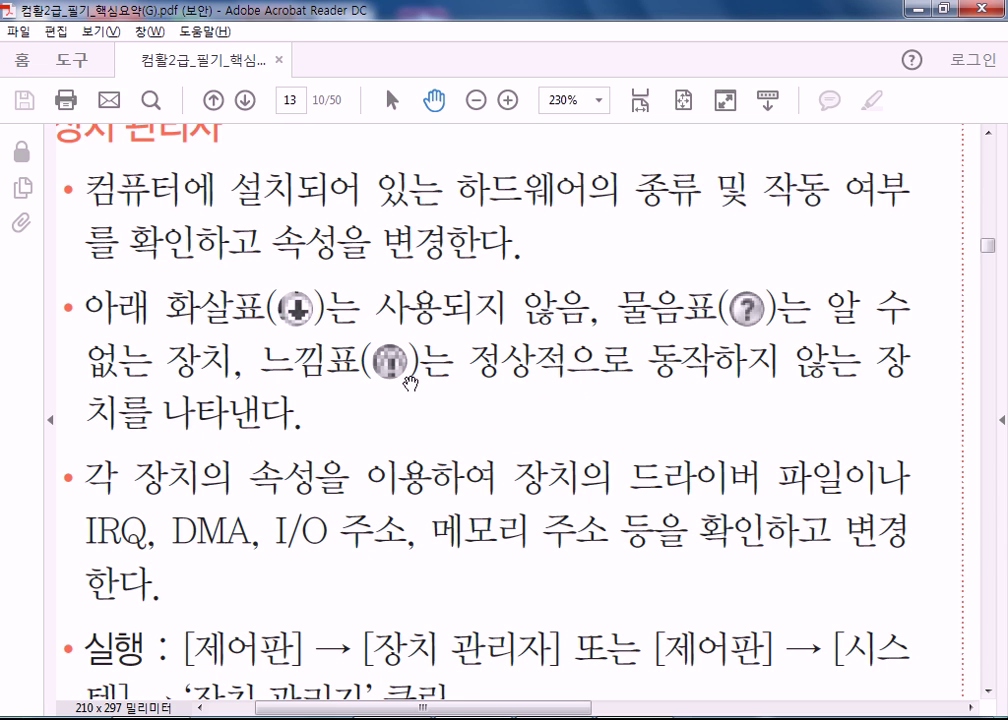
{"action": "scroll", "coordinate": [310, 270], "scroll_direction": "down", "scroll_amount": 3}
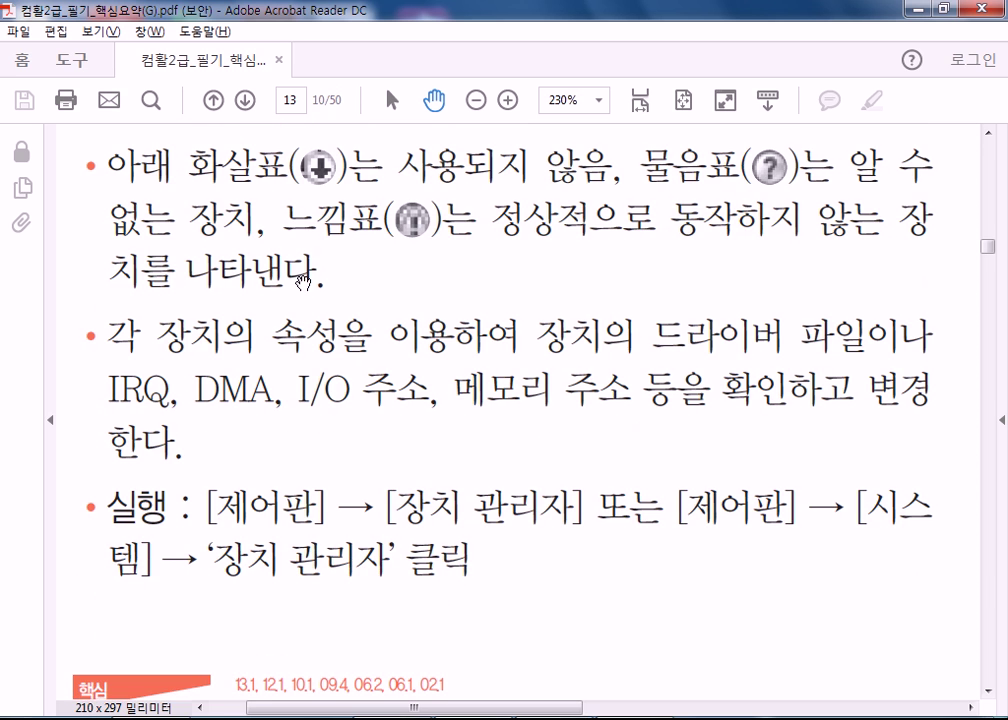
{"action": "scroll", "coordinate": [305, 280], "scroll_direction": "up", "scroll_amount": 1}
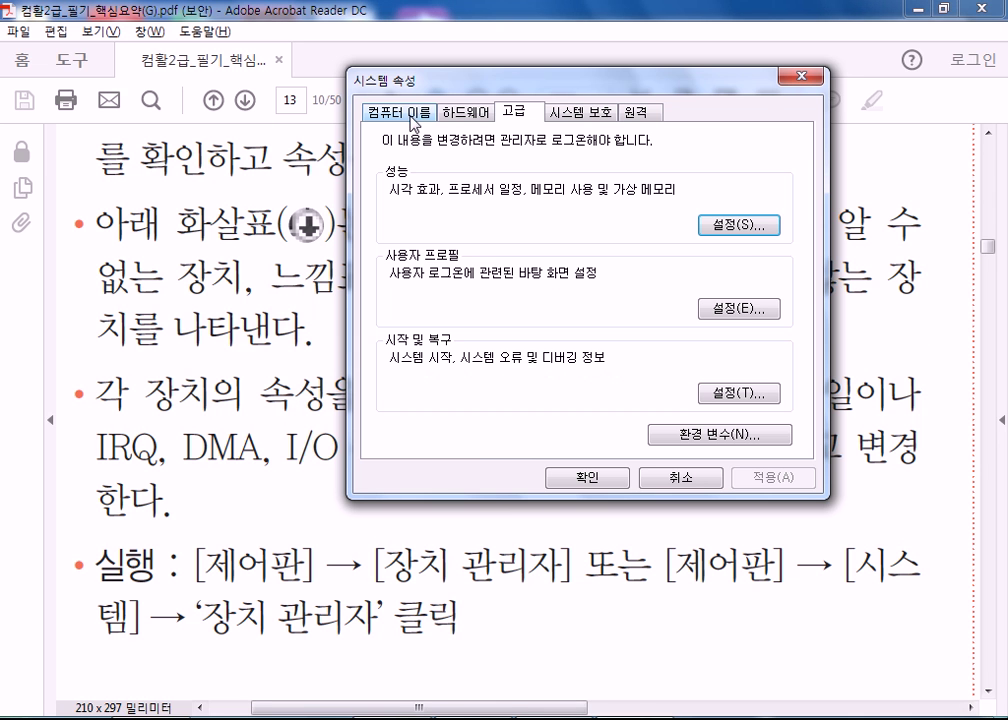
- Open 장치 관리자 from the 시스템 window and point out PCI 단순 통신 컨트롤러 under 기타 장치
{"action": "left_click", "coordinate": [430, 718]}
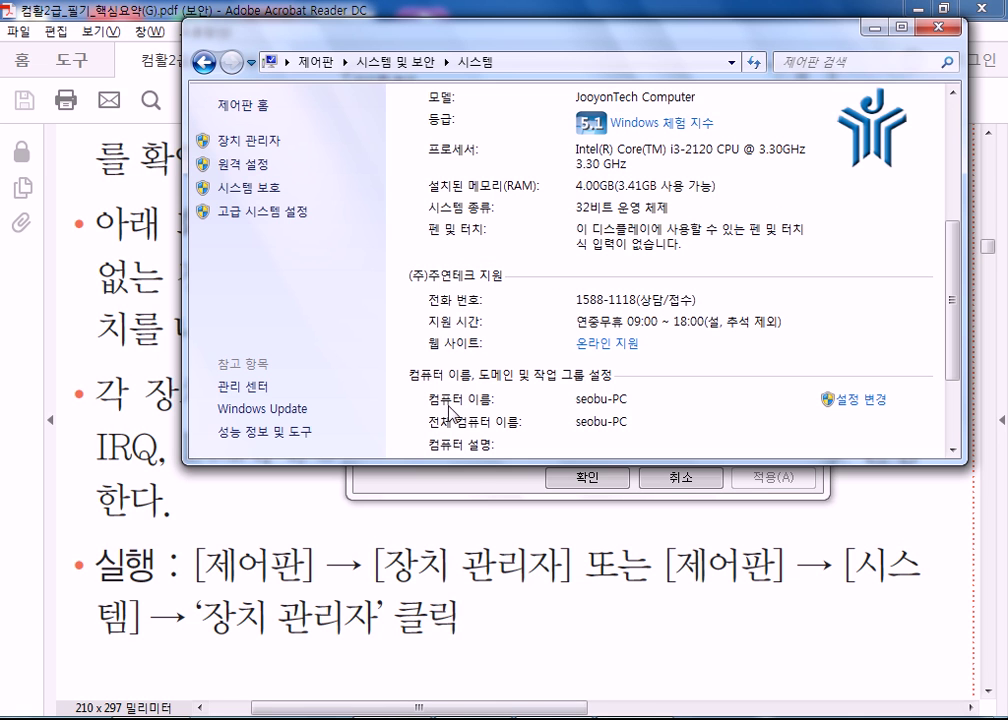
{"action": "left_click", "coordinate": [240, 140]}
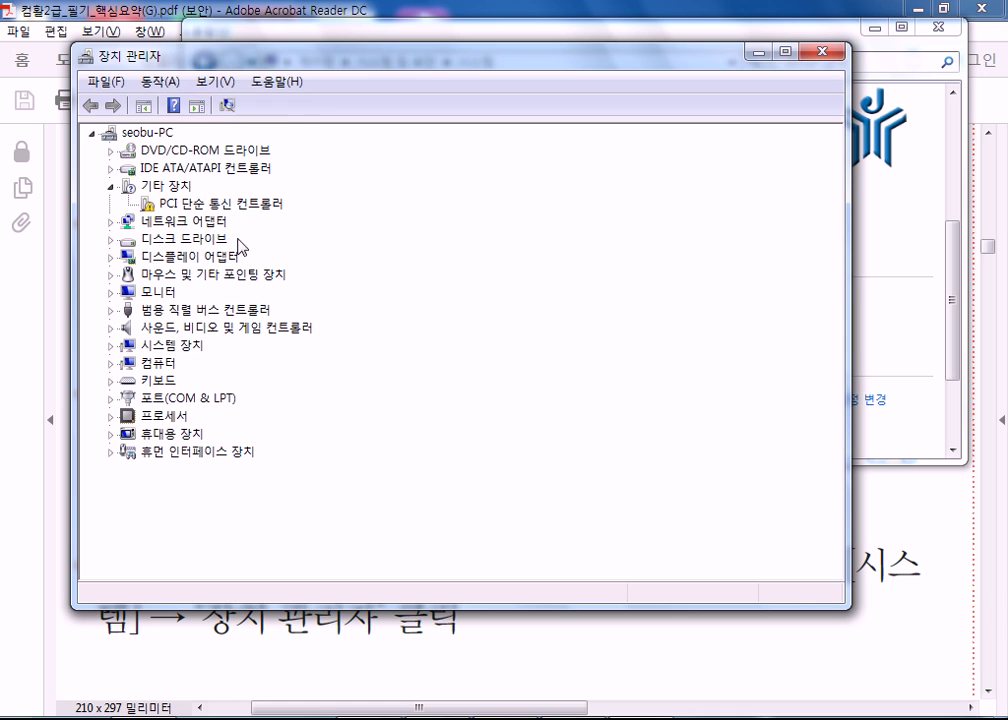
{"action": "left_click", "coordinate": [150, 205]}
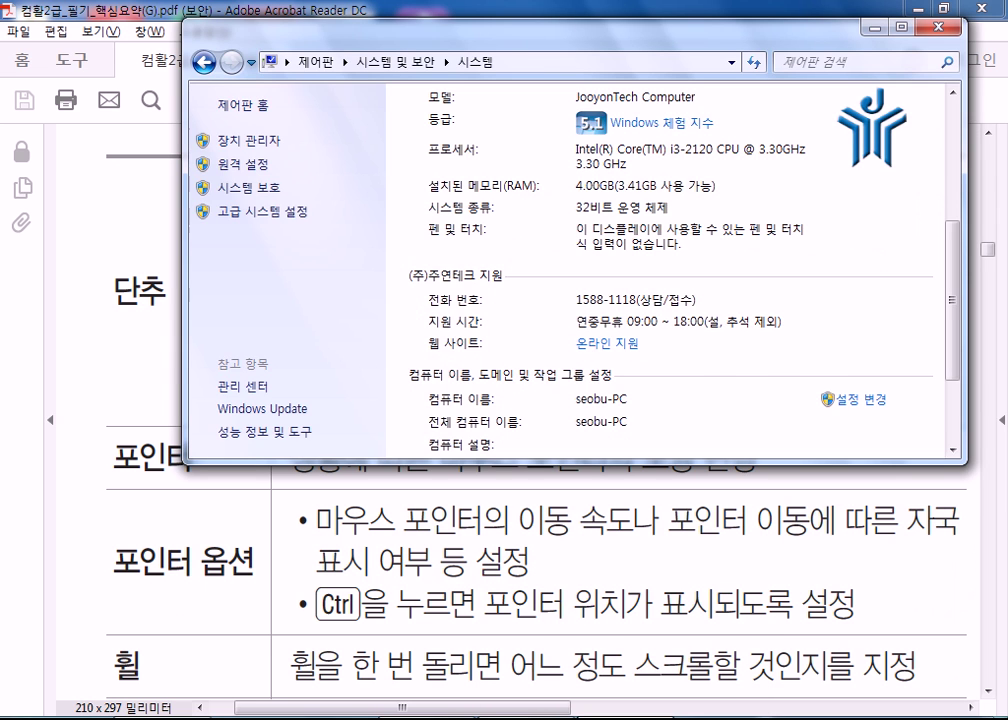
- Go from the 시스템 page to the 제어판 home page
{"action": "left_click", "coordinate": [232, 104]}
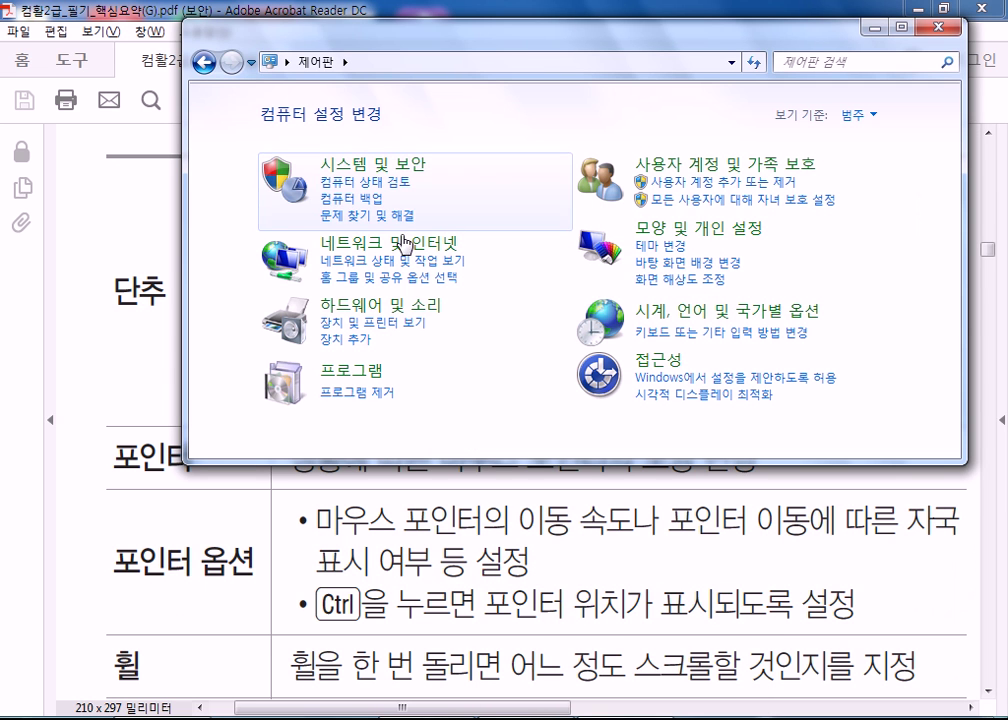